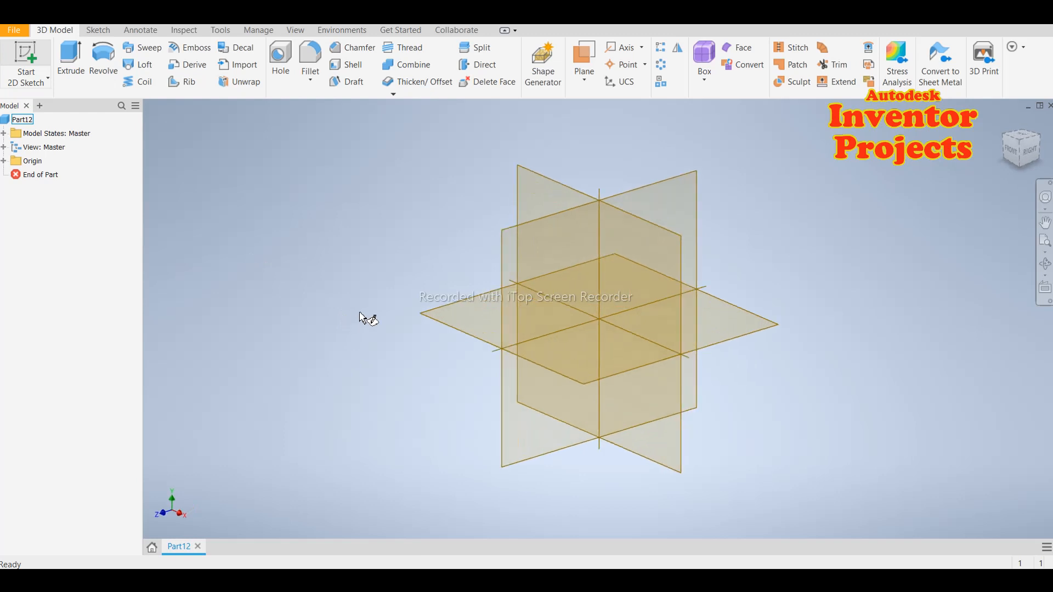
Start a sketch on the XY plane and draw a vertical line about 9.5 mm up from the origin, joined to a horizontal line about 26.2 mm long.
{"action": "left_click", "coordinate": [521, 222]}
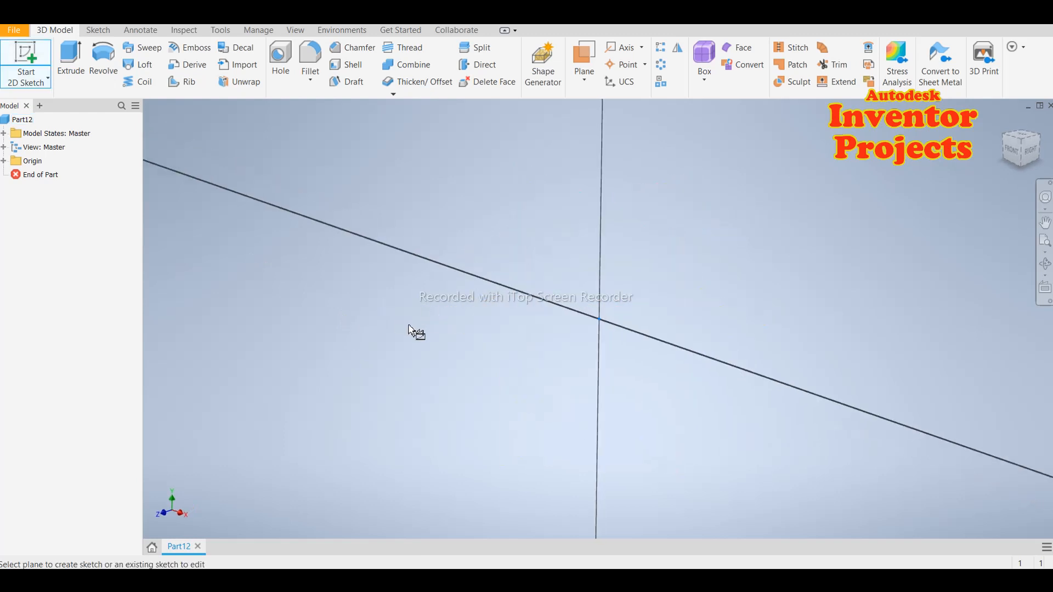
{"action": "mouse_move", "coordinate": [559, 368]}
{"action": "middle_mouse_down"}
{"action": "mouse_move", "coordinate": [527, 400]}
{"action": "mouse_move", "coordinate": [400, 394]}
{"action": "middle_mouse_up"}
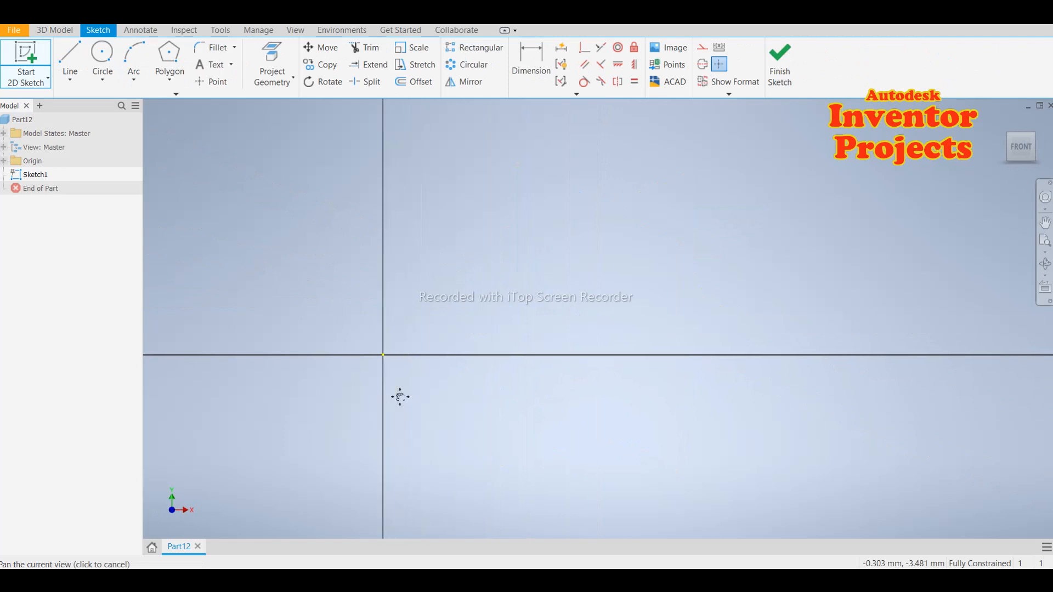
{"action": "left_click", "coordinate": [68, 52]}
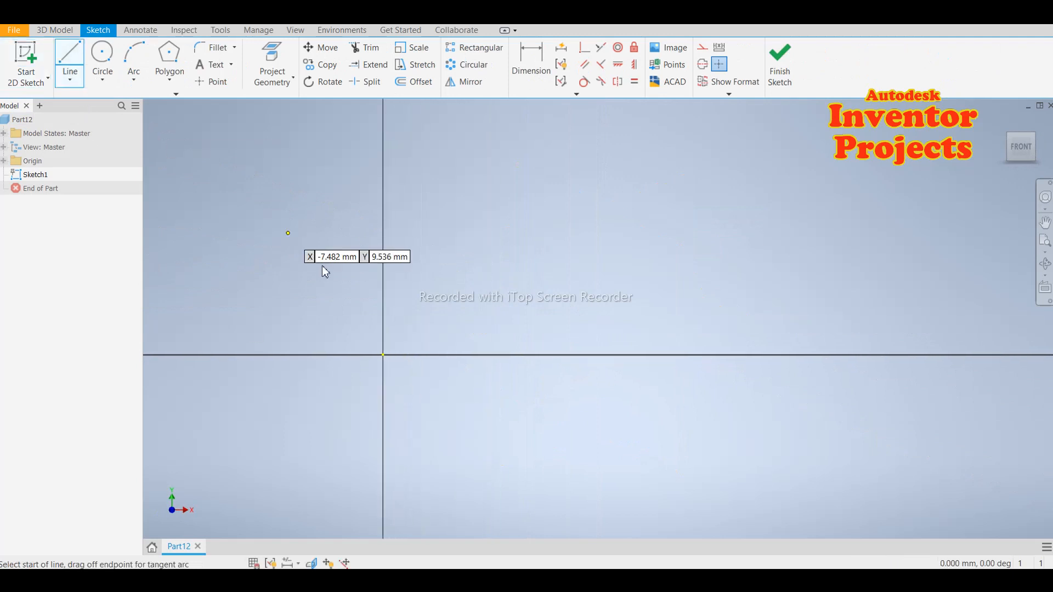
{"action": "left_click", "coordinate": [384, 355]}
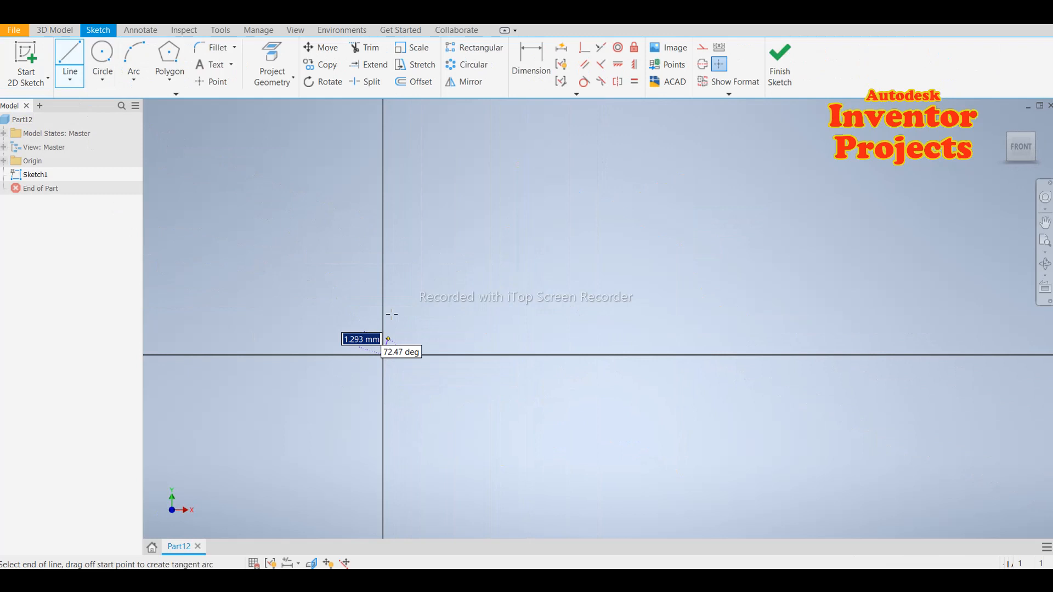
{"action": "left_click", "coordinate": [383, 233]}
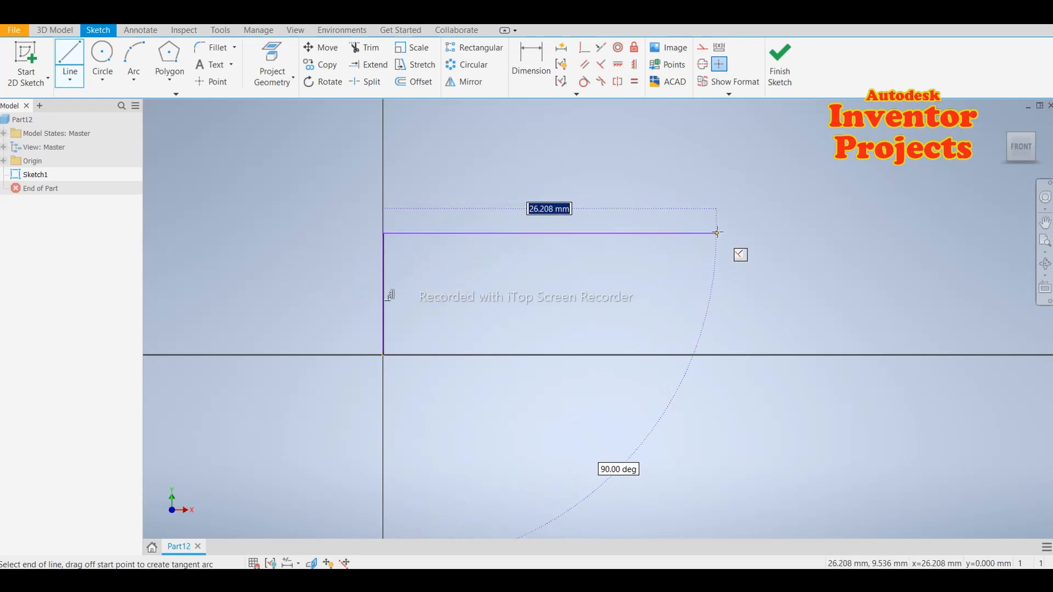
{"action": "left_click", "coordinate": [716, 233]}
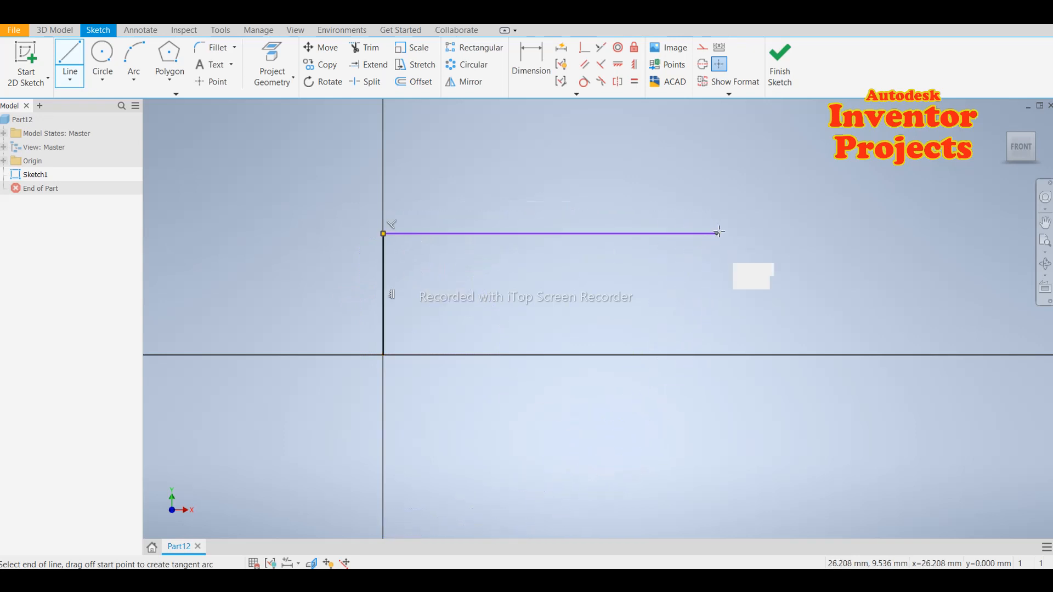
{"action": "key", "text": "Escape"}
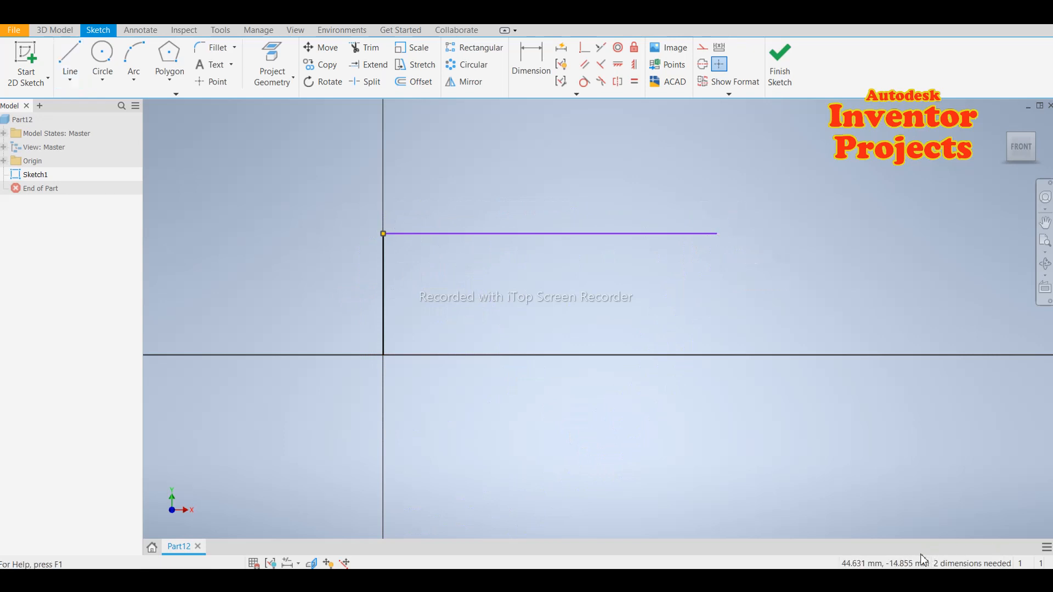
Continue the profile with a line sloping down about 10 mm across and 4.8 mm in height, followed by a horizontal line about 19 mm long.
{"action": "key", "text": "l"}
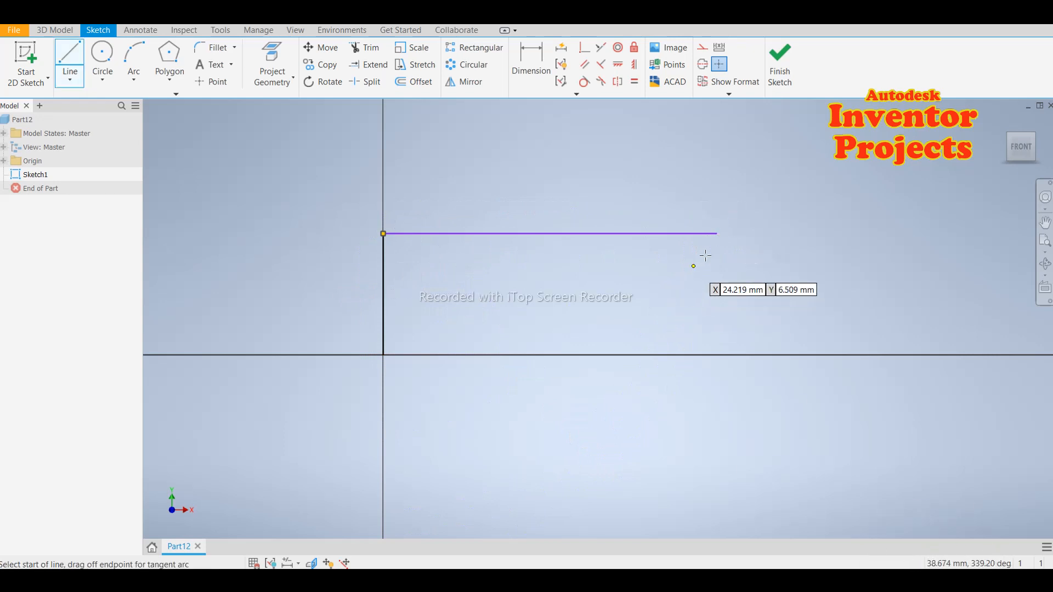
{"action": "left_click", "coordinate": [717, 237]}
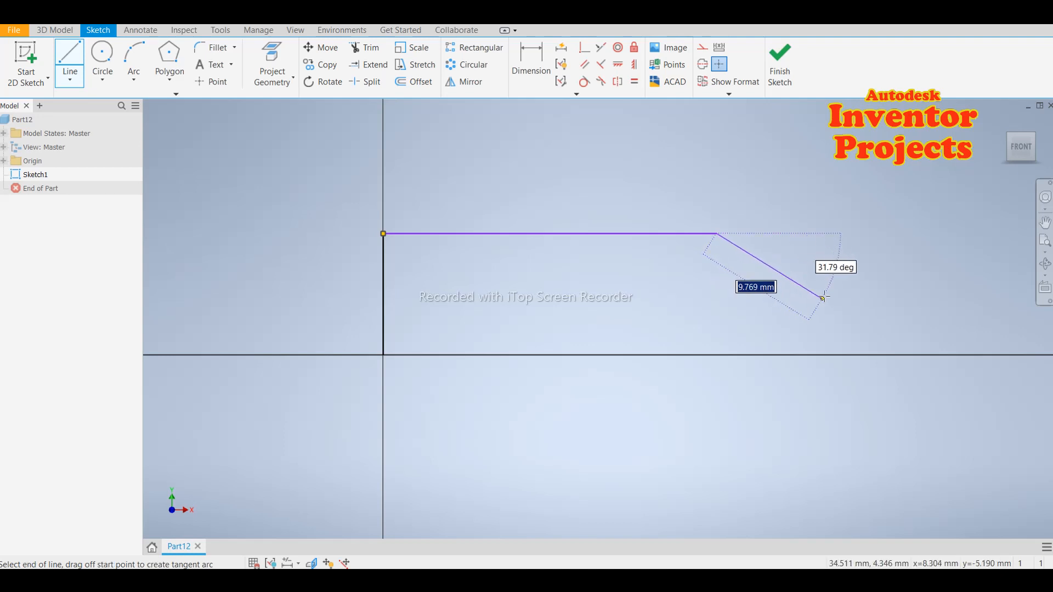
{"action": "left_click", "coordinate": [844, 294]}
{"action": "mouse_move", "coordinate": [808, 316]}
{"action": "middle_mouse_down"}
{"action": "mouse_move", "coordinate": [592, 327]}
{"action": "mouse_move", "coordinate": [561, 318]}
{"action": "middle_mouse_up"}
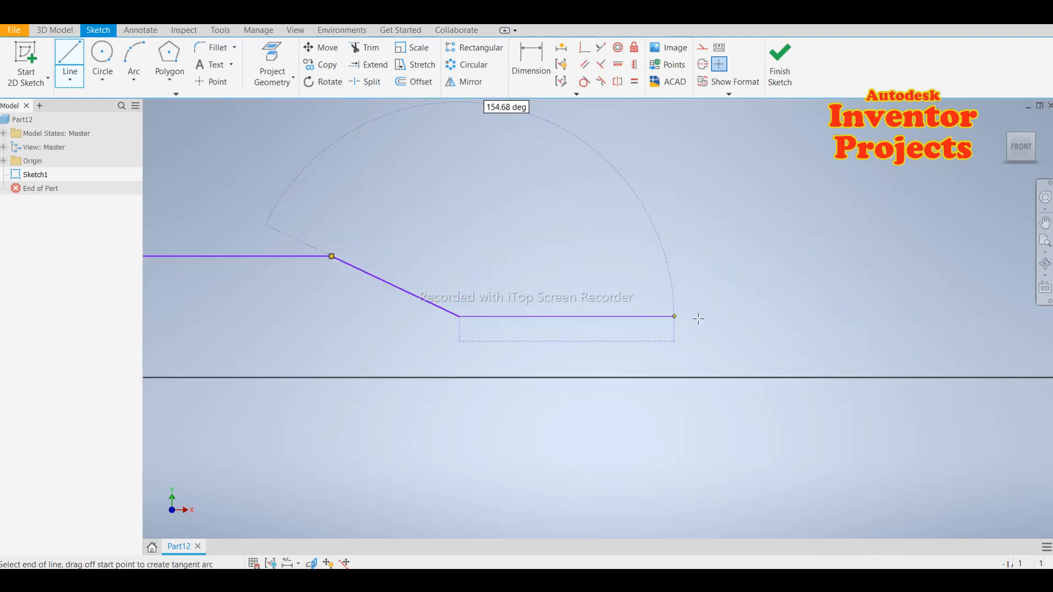
{"action": "scroll", "coordinate": [733, 316], "scroll_direction": "down", "scroll_amount": 4}
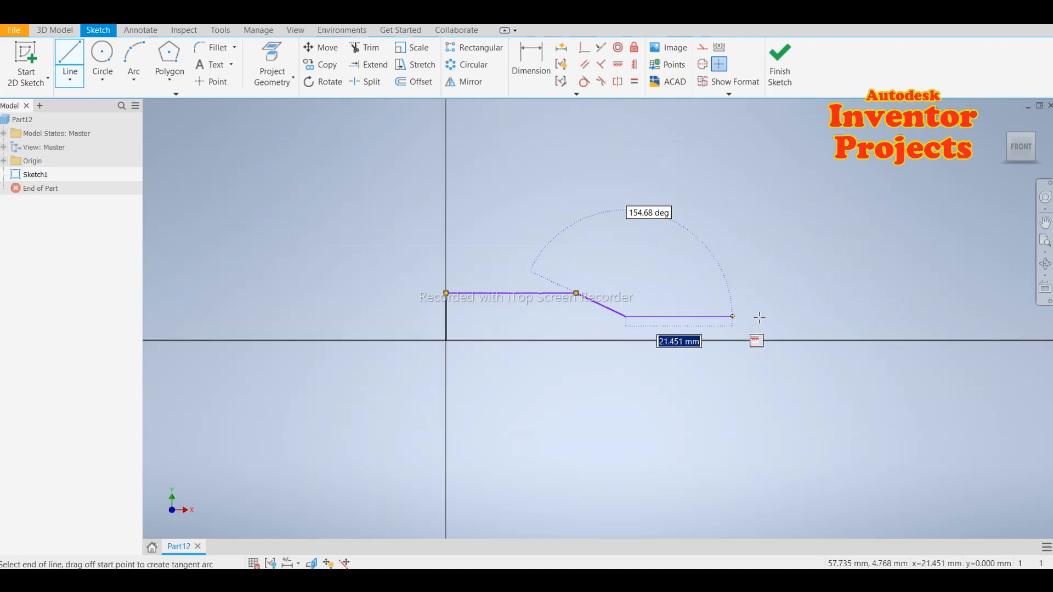
{"action": "left_click", "coordinate": [721, 316]}
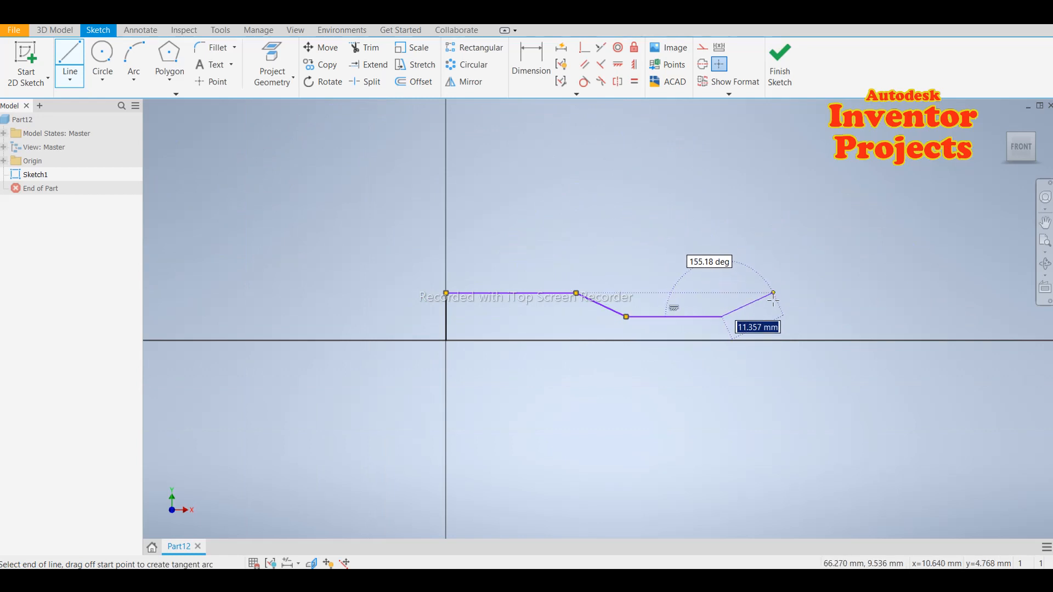
Add a line rising about 3.1 mm and a horizontal line about 14 mm long, and close the profile along the horizontal axis to the origin.
{"action": "left_click", "coordinate": [771, 300]}
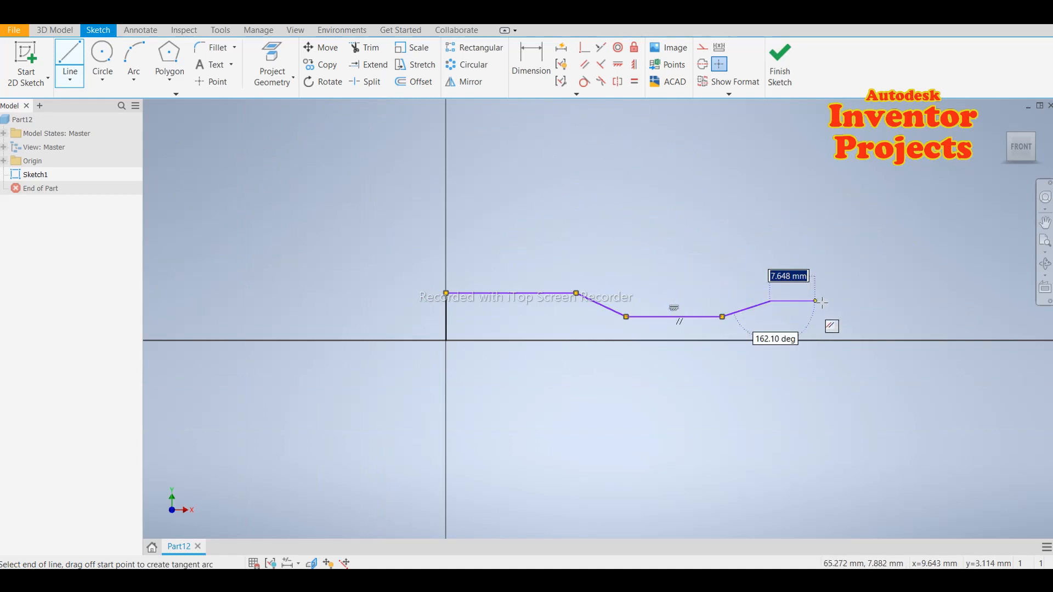
{"action": "left_click", "coordinate": [839, 300]}
{"action": "left_click", "coordinate": [840, 340]}
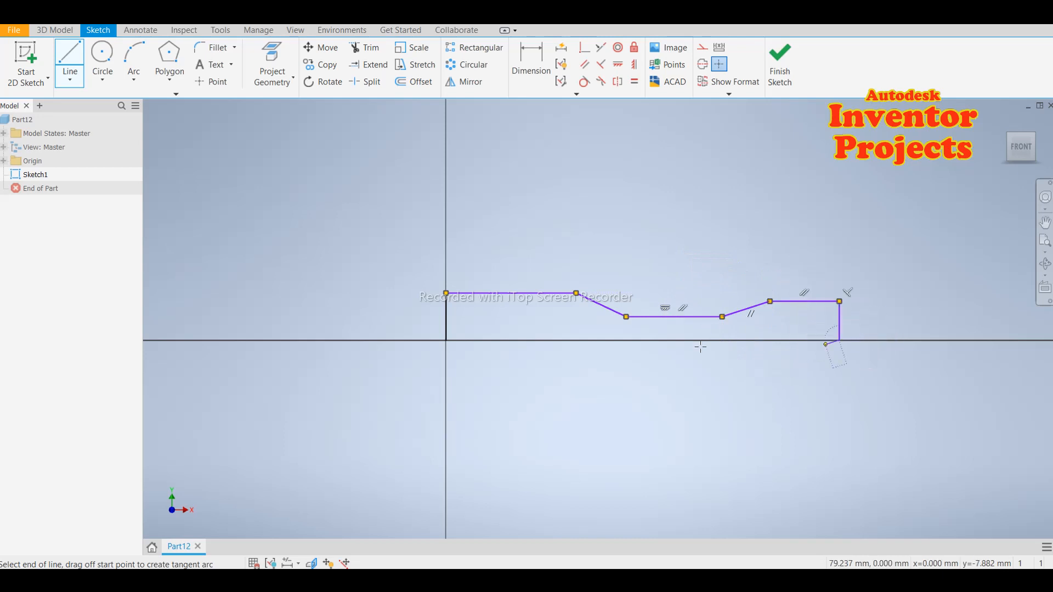
{"action": "left_click", "coordinate": [446, 340]}
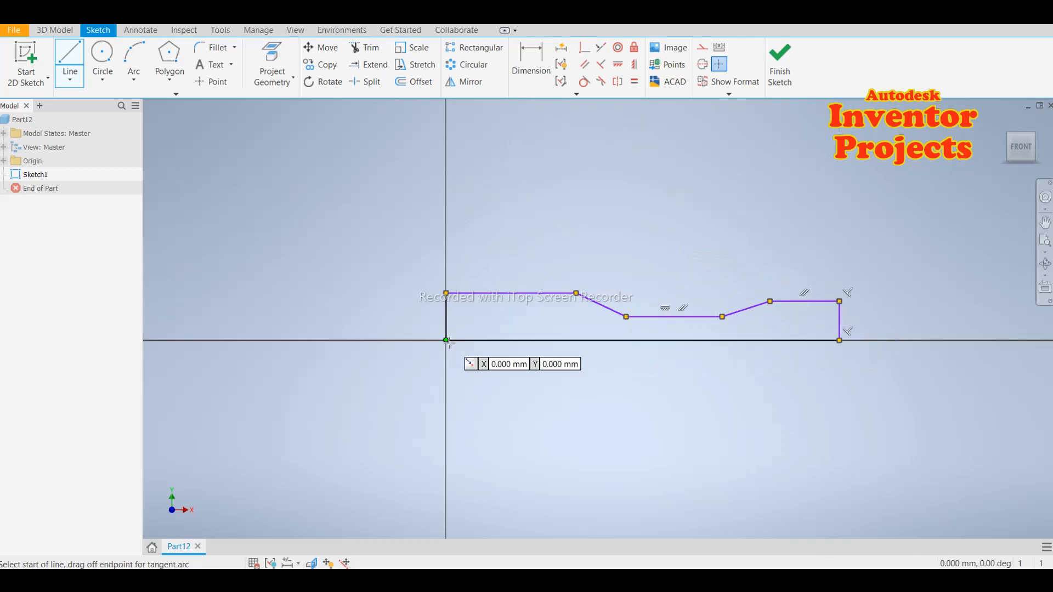
{"action": "key", "text": "Escape"}
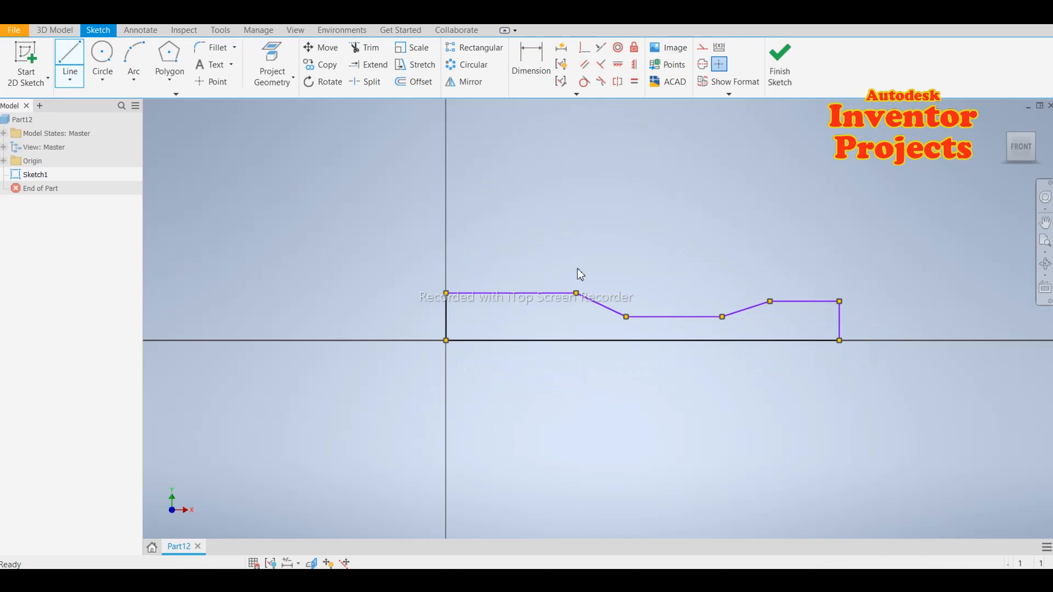
Dimension the vertical line at the origin and set its height to 7.5 mm.
{"action": "left_click", "coordinate": [532, 61]}
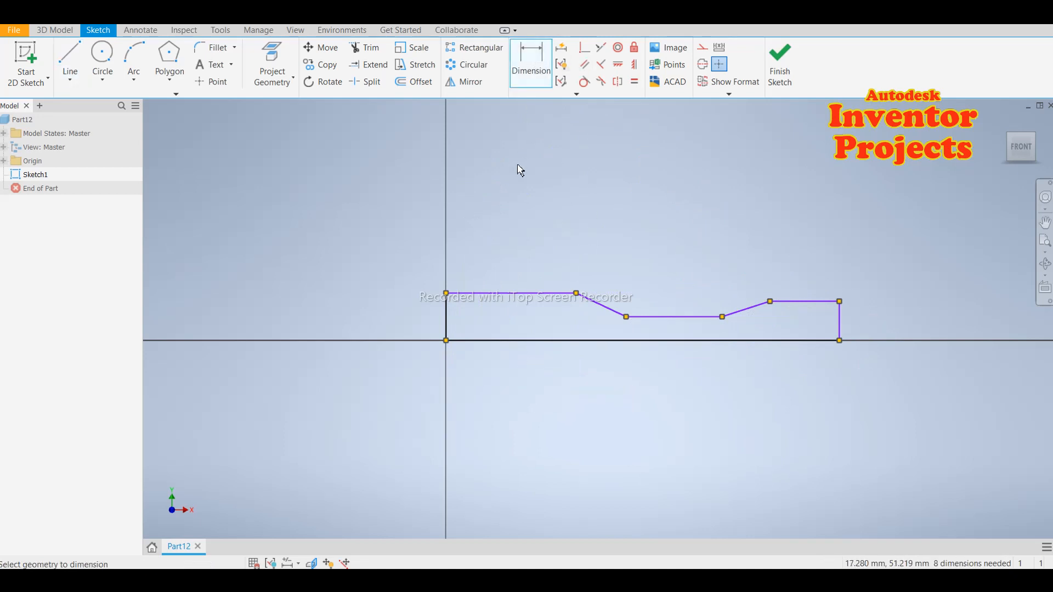
{"action": "left_click", "coordinate": [447, 321]}
{"action": "left_click", "coordinate": [408, 317]}
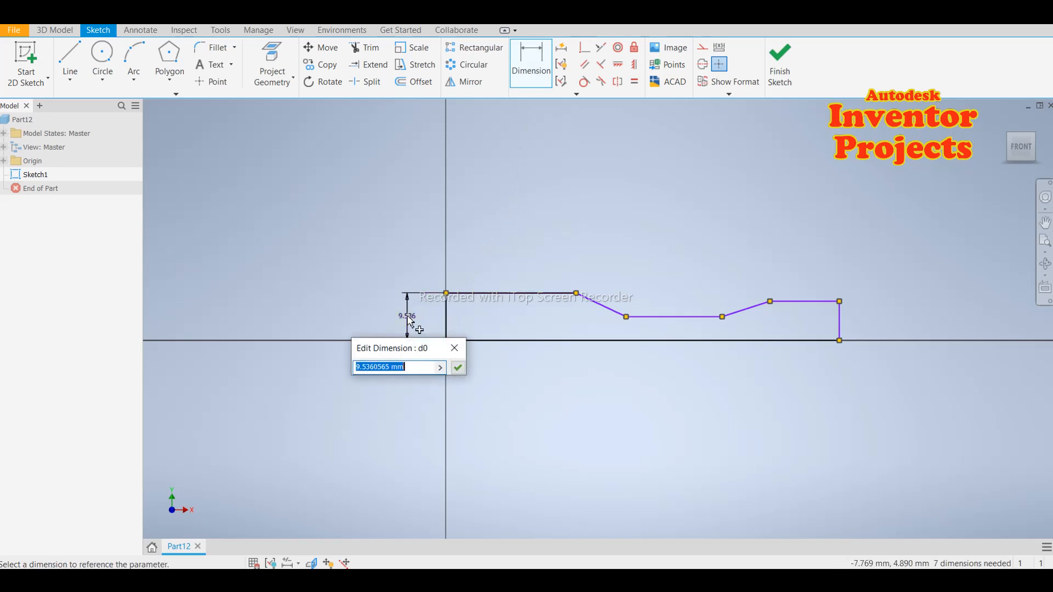
{"action": "type", "text": "7.5"}
{"action": "key", "text": "Return"}
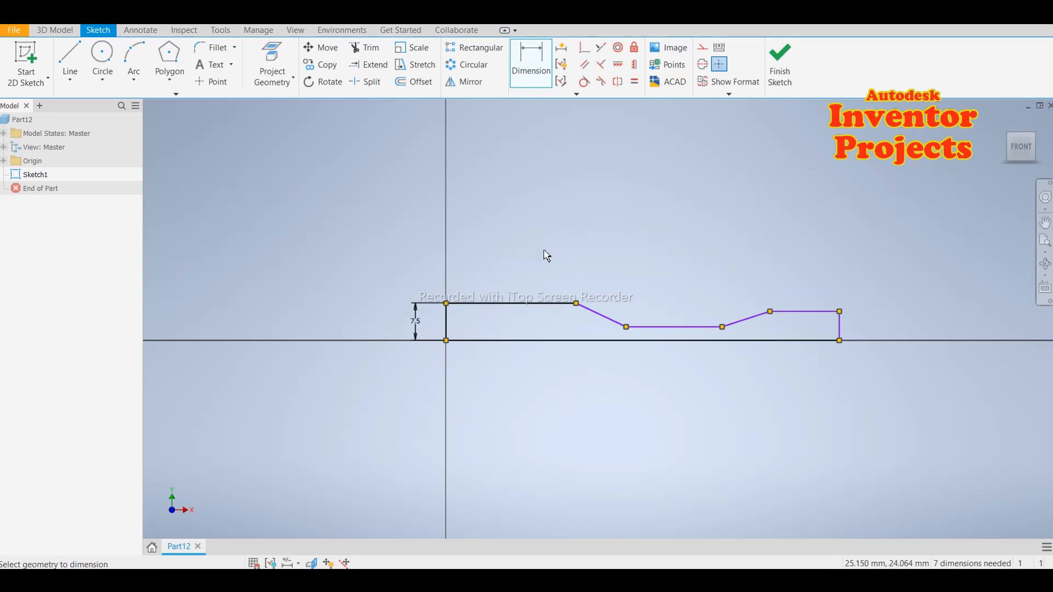
{"action": "left_click", "coordinate": [502, 290]}
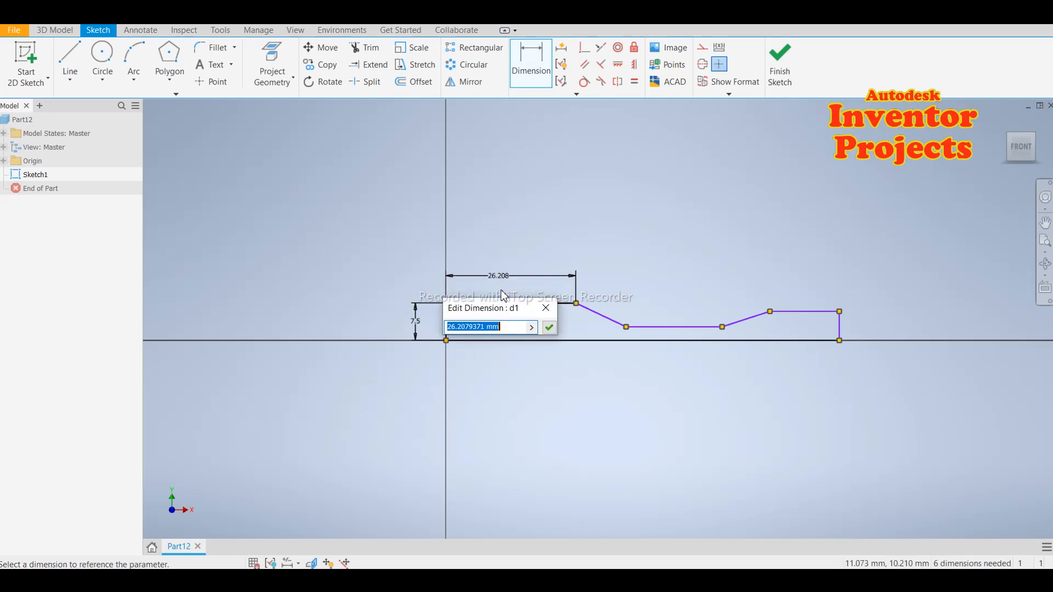
{"action": "key", "text": "Return"}
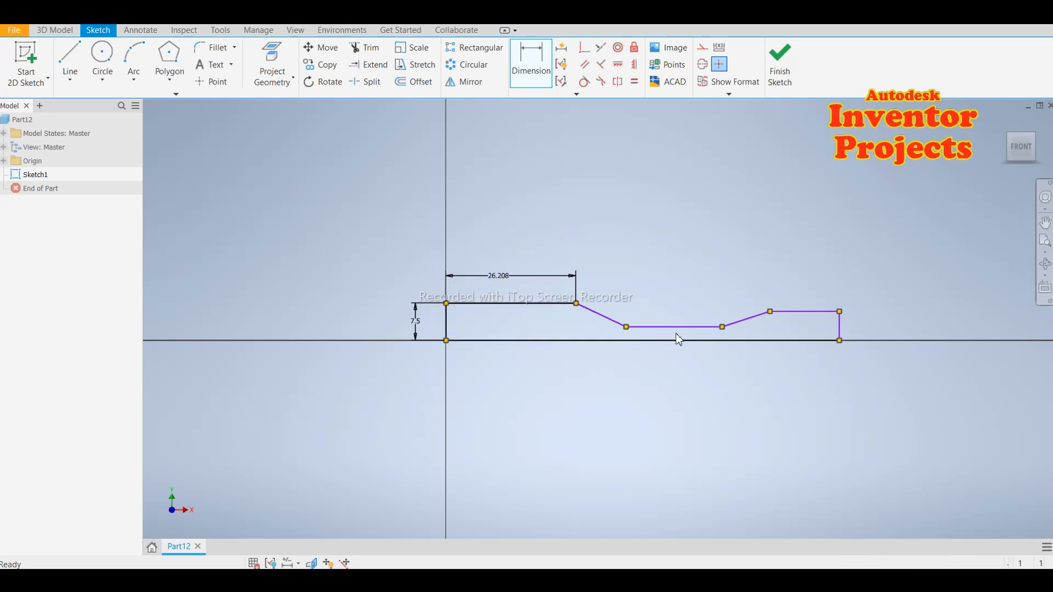
{"action": "key", "text": "Escape"}
{"action": "left_click", "coordinate": [602, 315]}
{"action": "left_click", "coordinate": [531, 275]}
{"action": "key", "text": "Delete"}
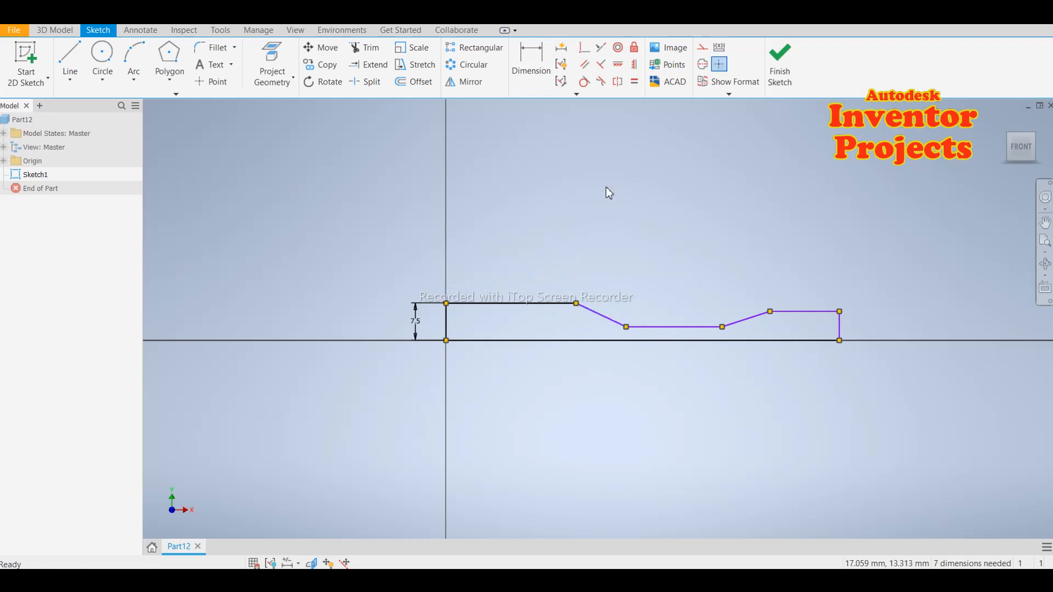
Dimension the horizontal span of the descending sloped line and set it to 12 mm.
{"action": "left_click", "coordinate": [537, 82]}
{"action": "left_click", "coordinate": [609, 318]}
{"action": "left_click", "coordinate": [612, 265]}
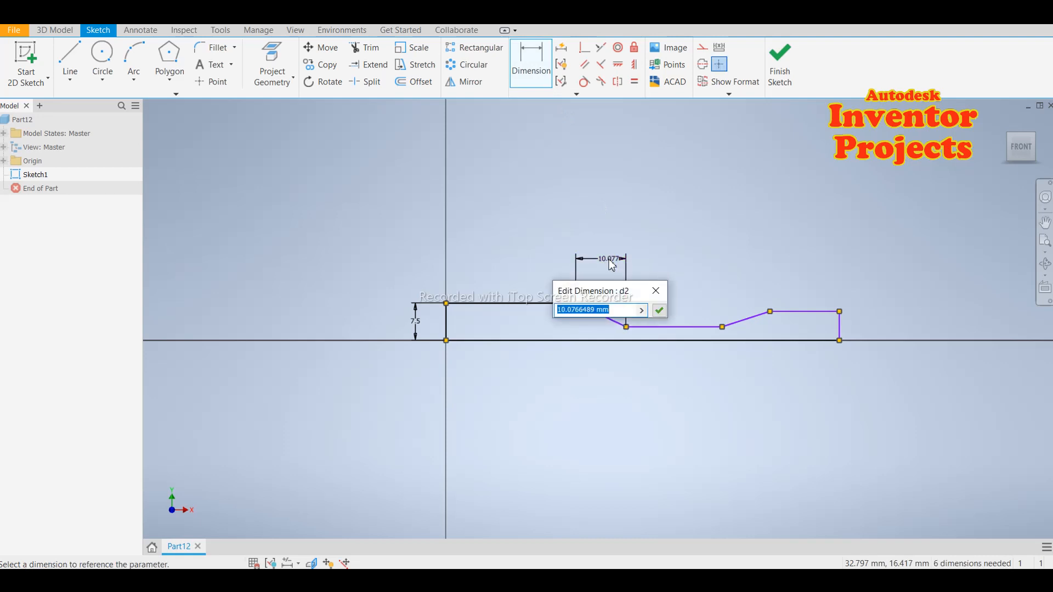
{"action": "type", "text": "12"}
{"action": "left_click", "coordinate": [659, 311]}
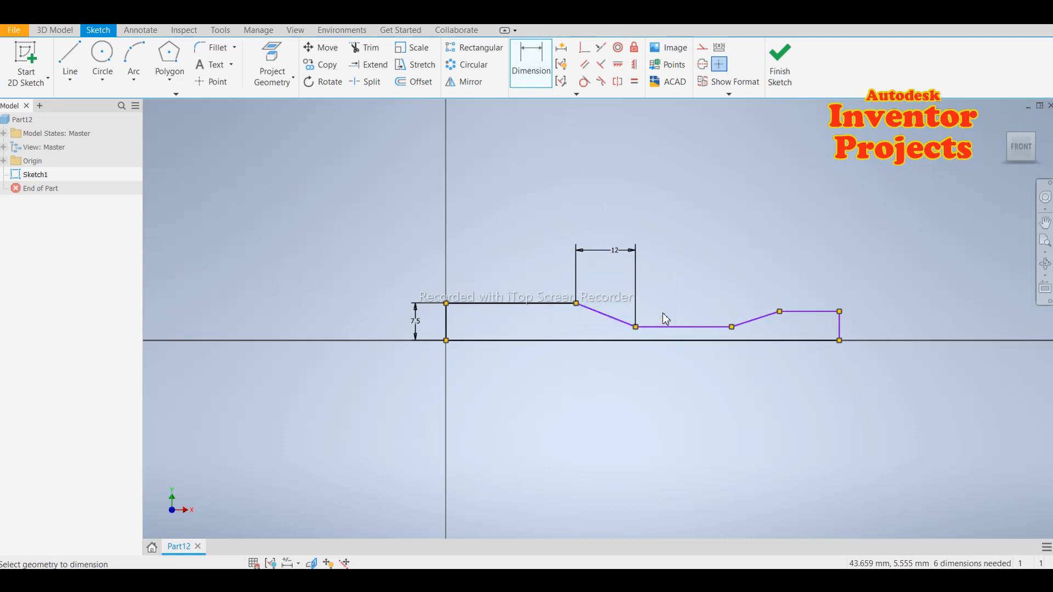
Dimension the horizontal span of the rising sloped line and set it to 10 mm.
{"action": "left_click", "coordinate": [754, 321]}
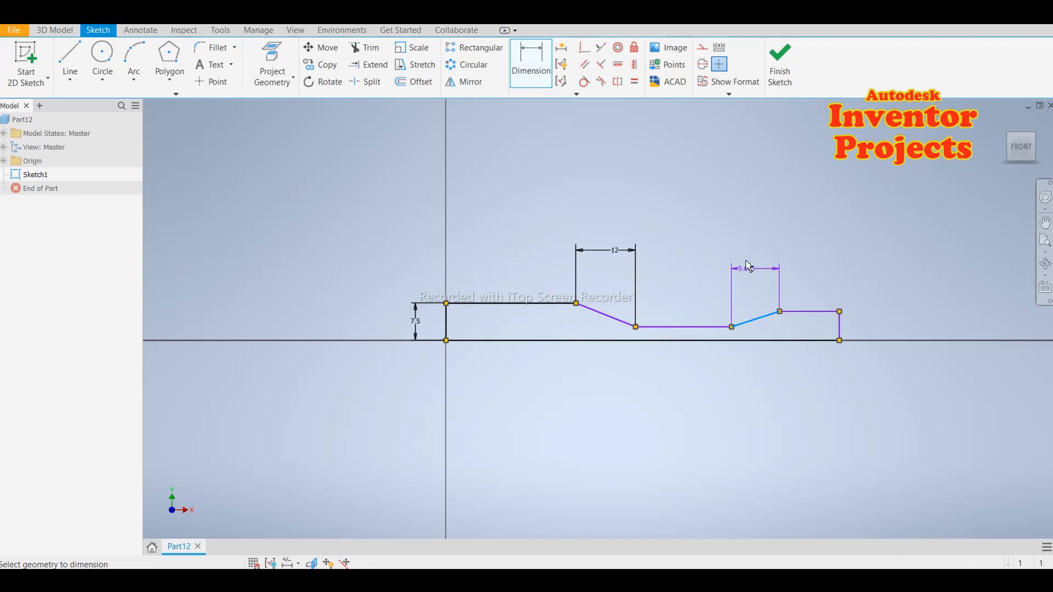
{"action": "left_click", "coordinate": [752, 260]}
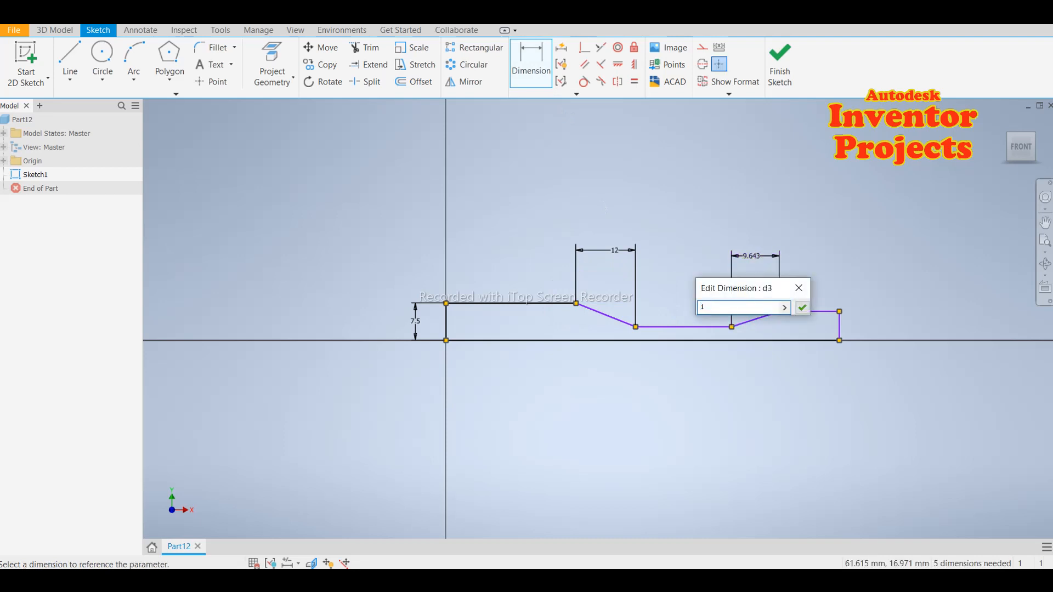
{"action": "type", "text": "10"}
{"action": "key", "text": "Return"}
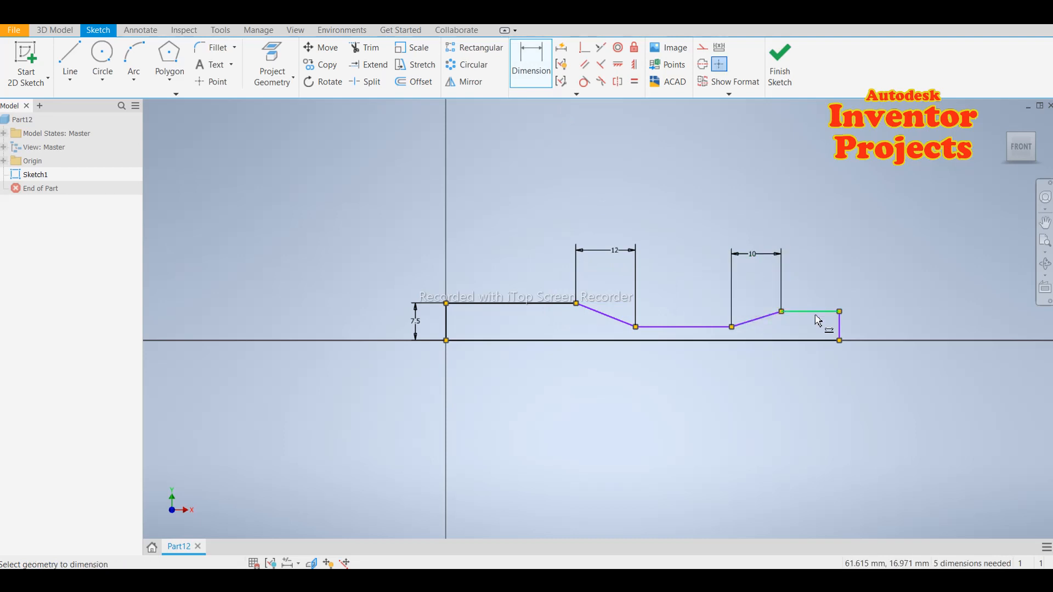
Dimension the upper horizontal line after the rising slope and set its length to 35 mm.
{"action": "left_click", "coordinate": [818, 319]}
{"action": "left_click", "coordinate": [815, 277]}
{"action": "type", "text": "3"}
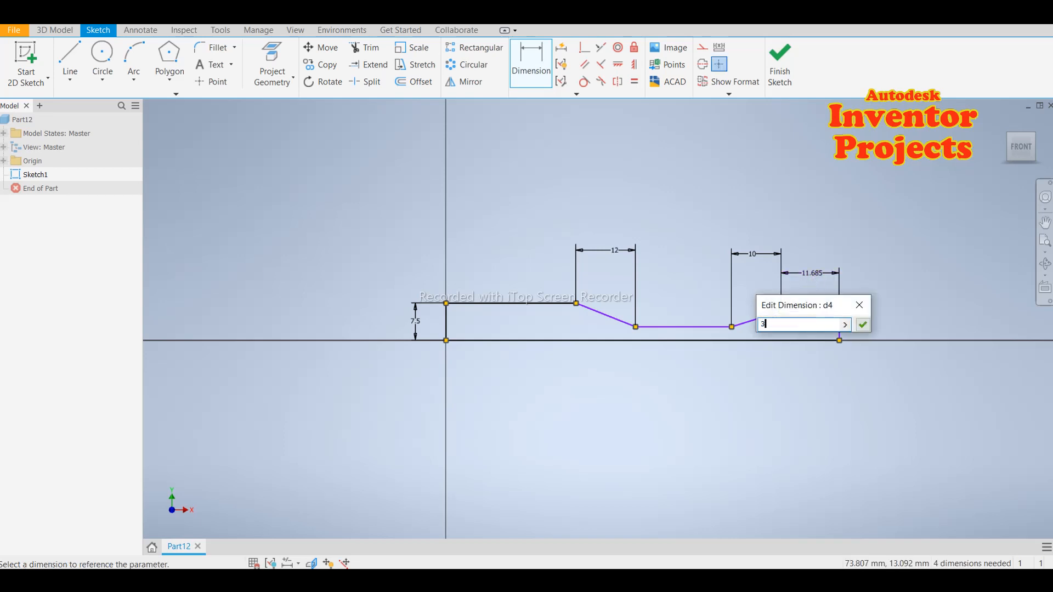
{"action": "type", "text": "5"}
{"action": "left_click", "coordinate": [863, 324]}
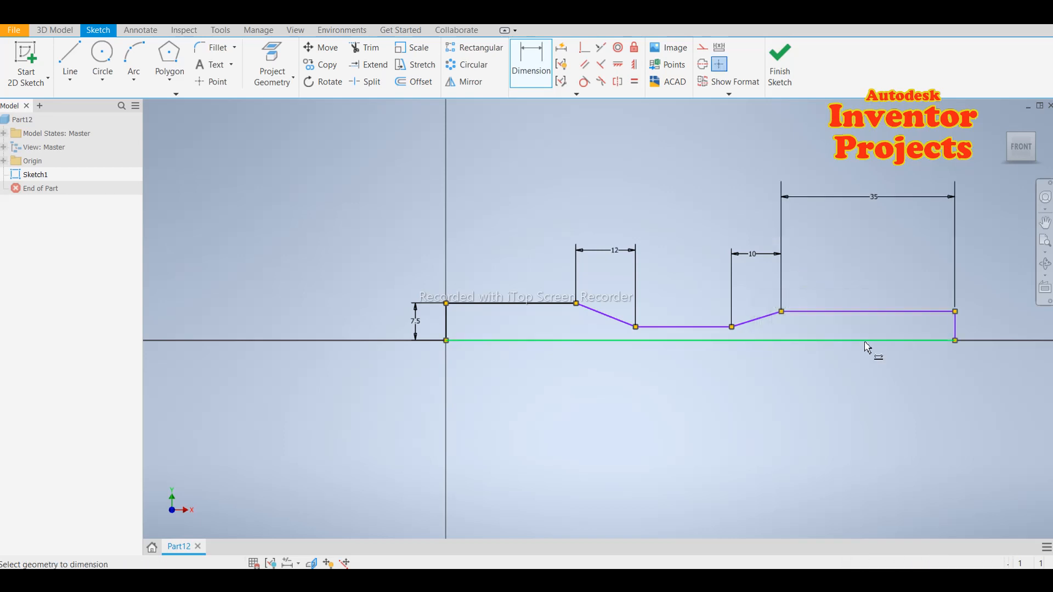
Dimension the upper horizontal line starting above the origin and set its length to 40 mm.
{"action": "left_click", "coordinate": [498, 311]}
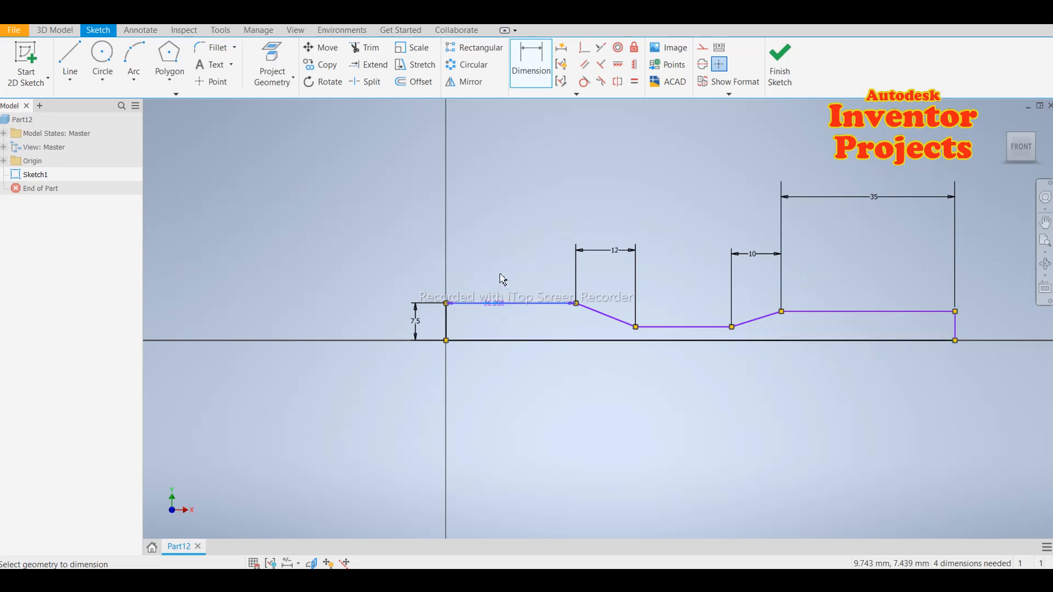
{"action": "left_click", "coordinate": [506, 260]}
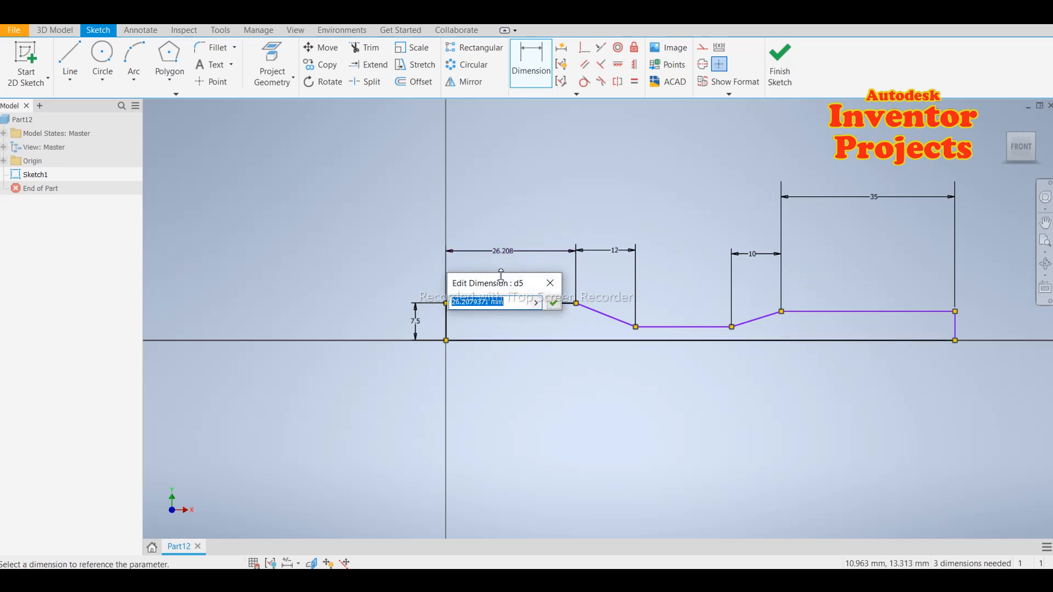
{"action": "type", "text": "40"}
{"action": "key", "text": "Return"}
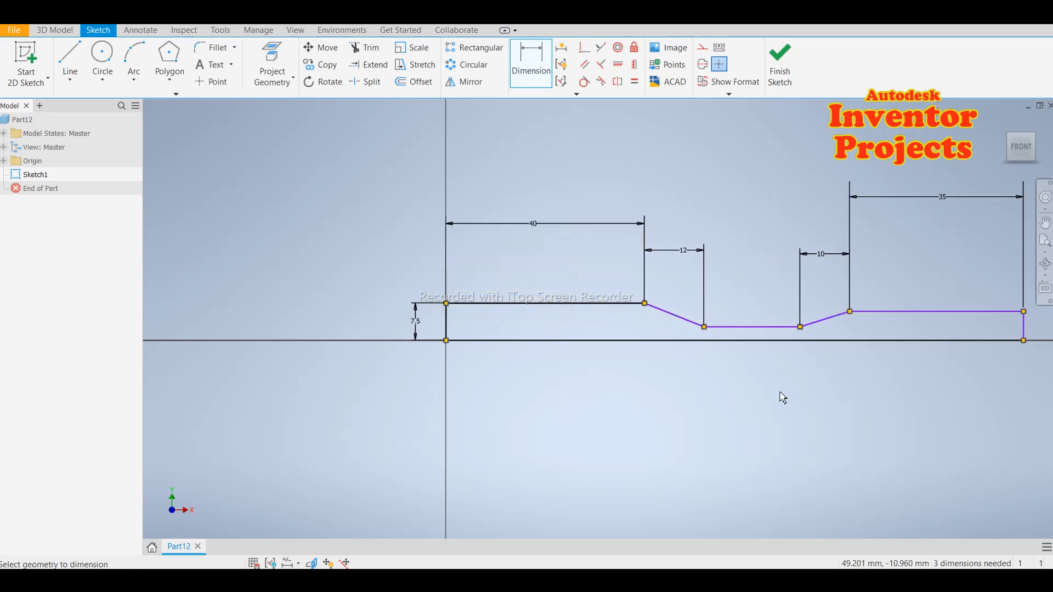
Dimension the vertical end line opposite the origin and set its height to 5 mm.
{"action": "scroll", "coordinate": [713, 405], "scroll_direction": "up", "scroll_amount": 3}
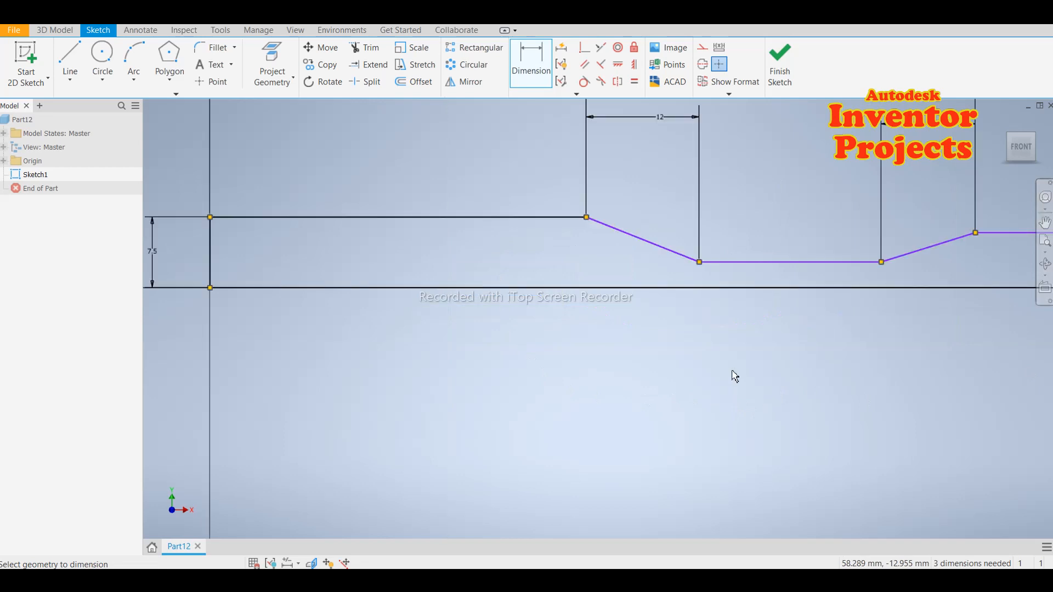
{"action": "scroll", "coordinate": [735, 376], "scroll_direction": "down", "scroll_amount": 2}
{"action": "middle_click_drag", "start_coordinate": [704, 374], "coordinate": [581, 388]}
{"action": "left_click", "coordinate": [888, 329]}
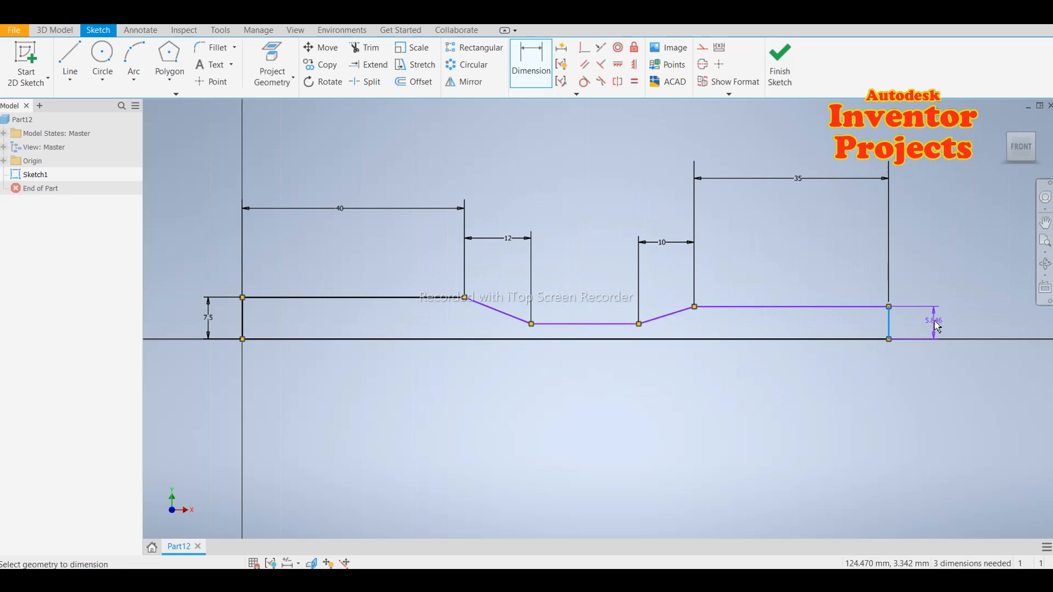
{"action": "left_click", "coordinate": [938, 326]}
{"action": "type", "text": "5"}
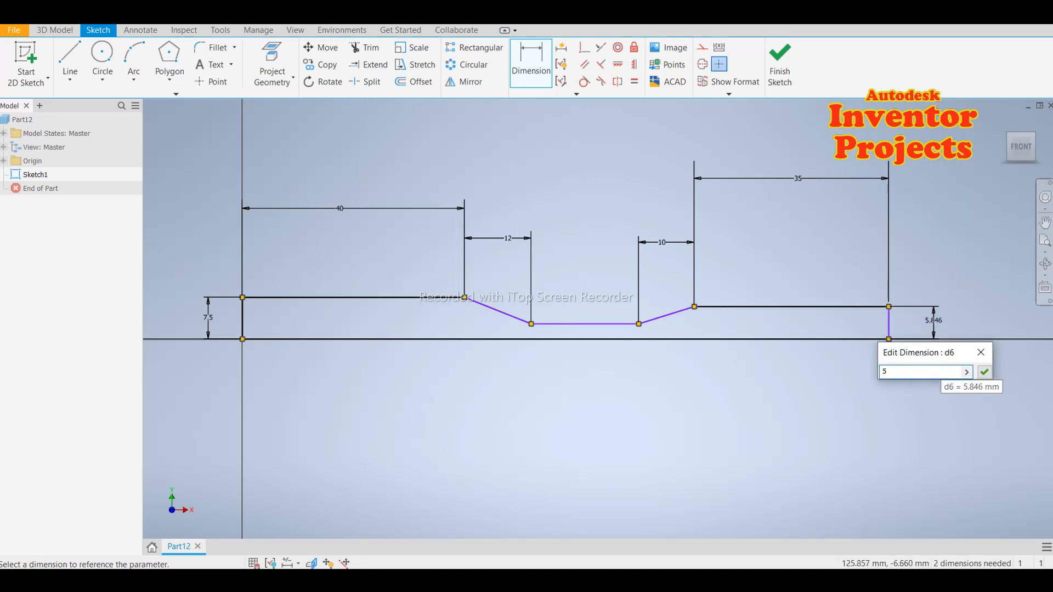
{"action": "key", "text": "Return"}
Dimension the distance between the base line and the lower horizontal line between the slopes and set it to 4 mm.
{"action": "left_click", "coordinate": [585, 341]}
{"action": "left_click", "coordinate": [586, 331]}
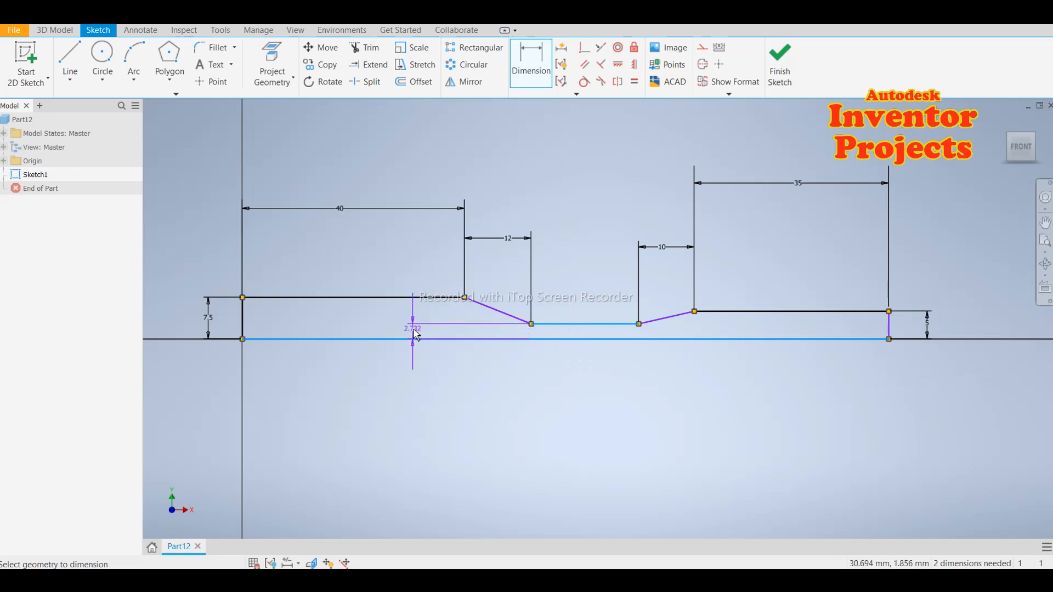
{"action": "left_click", "coordinate": [416, 335]}
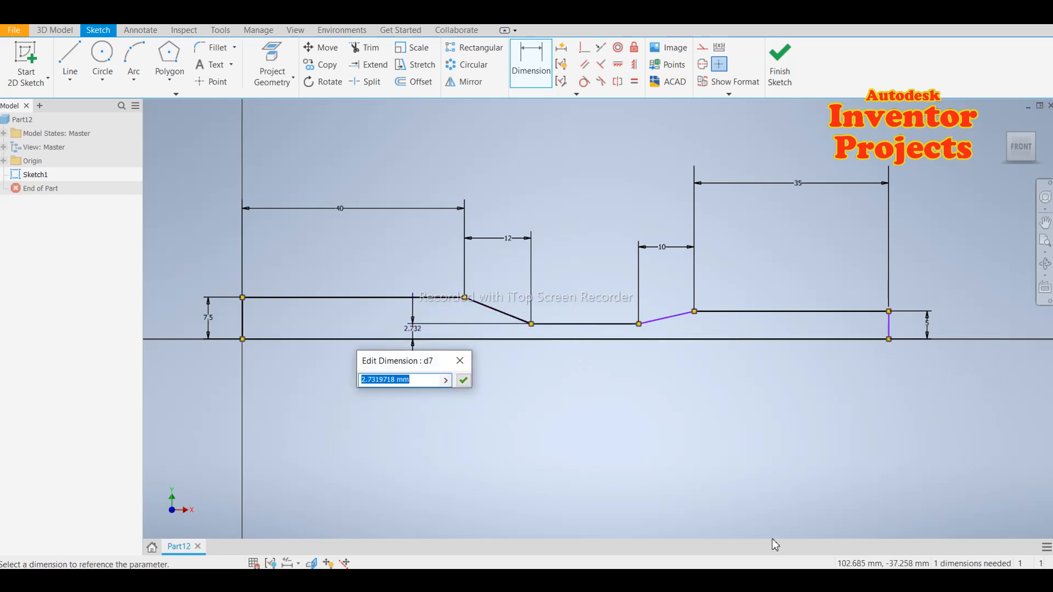
{"action": "type", "text": "4"}
{"action": "left_click", "coordinate": [464, 380]}
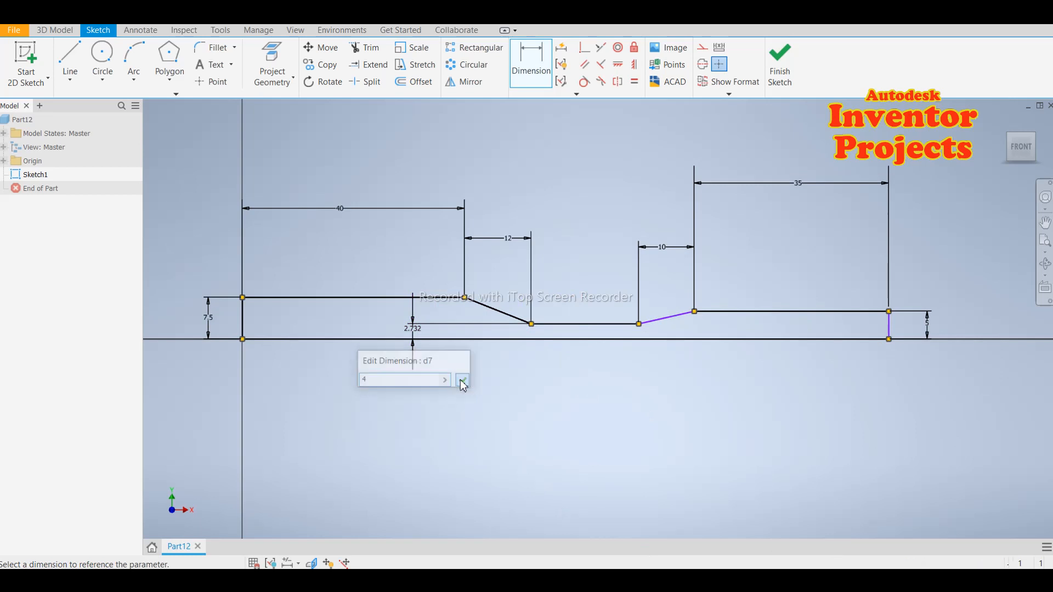
Dimension the base line along the horizontal axis and set the overall length to 110 mm.
{"action": "left_click", "coordinate": [566, 342]}
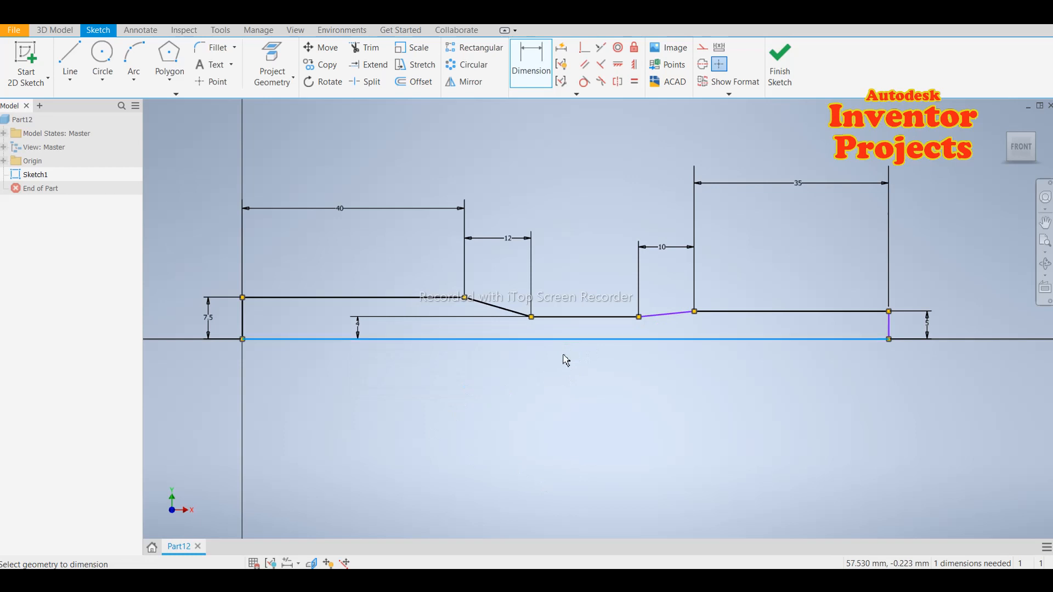
{"action": "left_click", "coordinate": [563, 395]}
{"action": "type", "text": "110"}
{"action": "key", "text": "Return"}
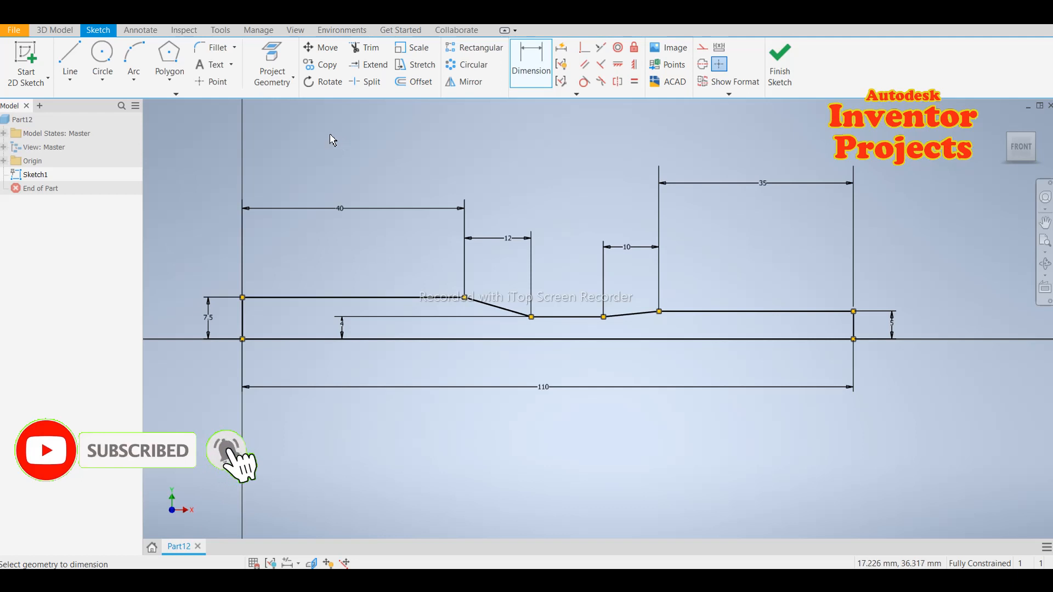
Add a 2 mm equal-distance sketch chamfer to the profile's upper corner directly above the origin.
{"action": "left_click", "coordinate": [235, 48]}
{"action": "left_click", "coordinate": [214, 97]}
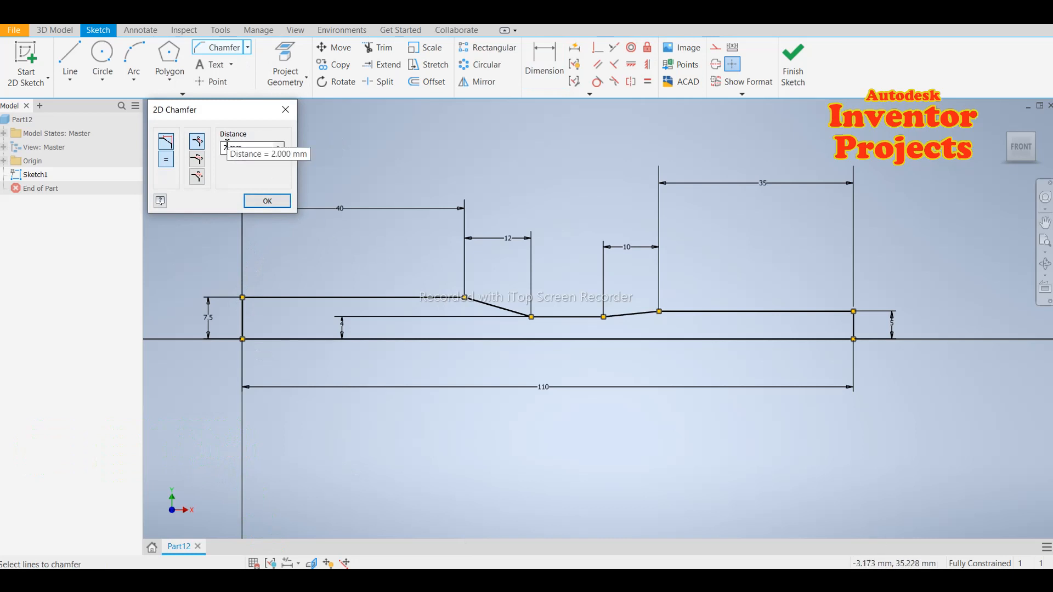
{"action": "left_click", "coordinate": [272, 297]}
{"action": "left_click", "coordinate": [244, 318]}
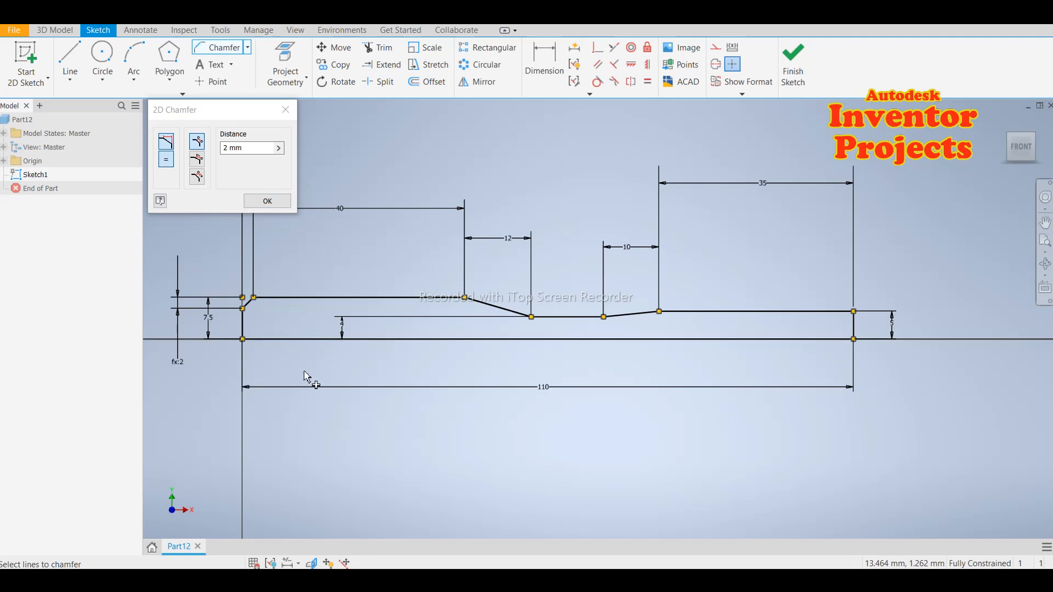
{"action": "left_click", "coordinate": [265, 201]}
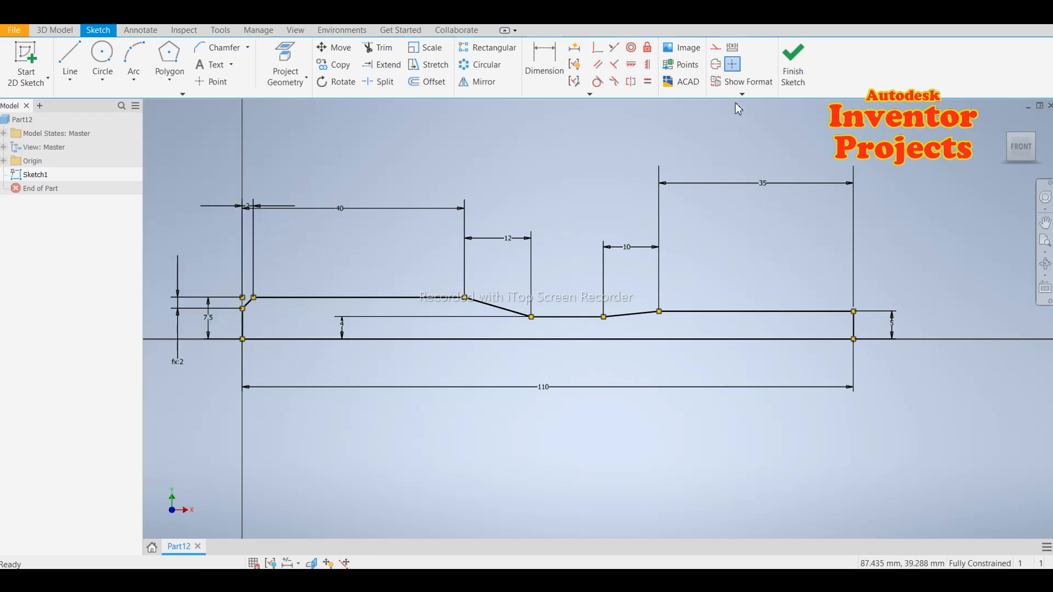
Finish the sketch and revolve the profile a full 360 degrees around its long base line.
{"action": "left_click", "coordinate": [793, 63]}
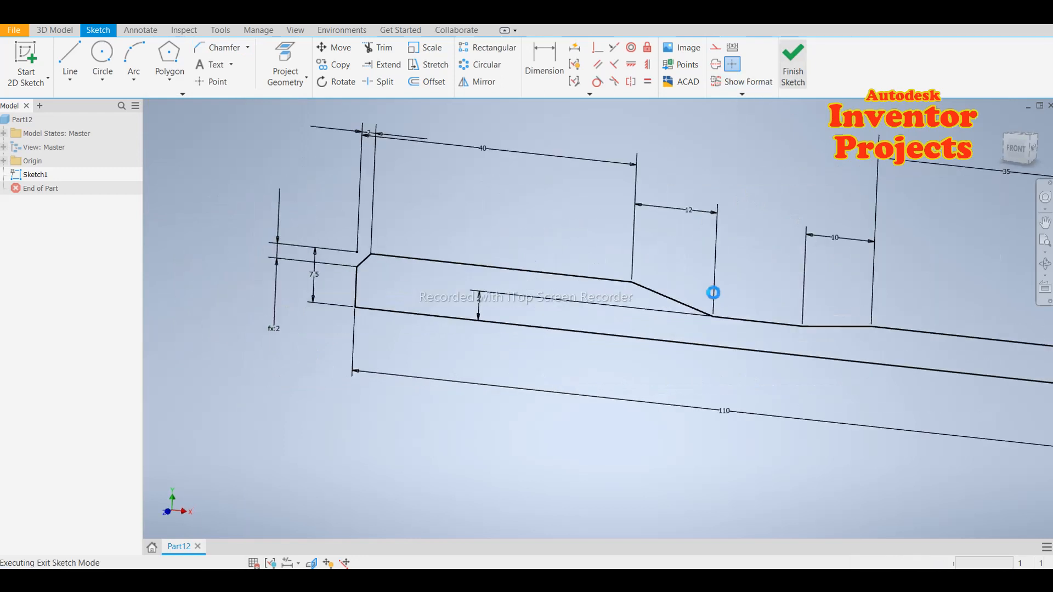
{"action": "scroll", "coordinate": [391, 281], "scroll_direction": "down", "scroll_amount": 5}
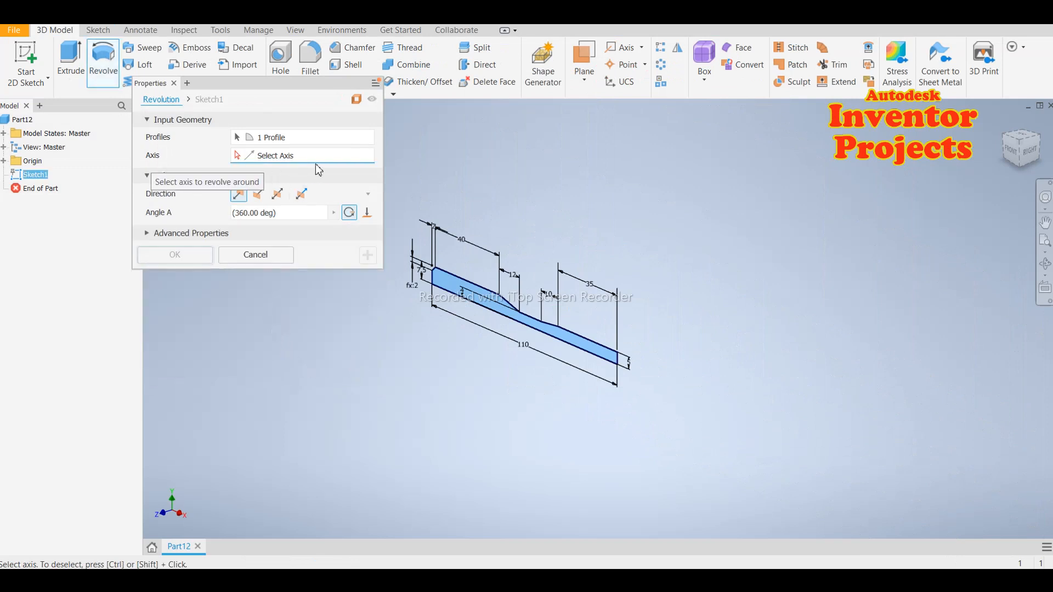
{"action": "left_click", "coordinate": [477, 378]}
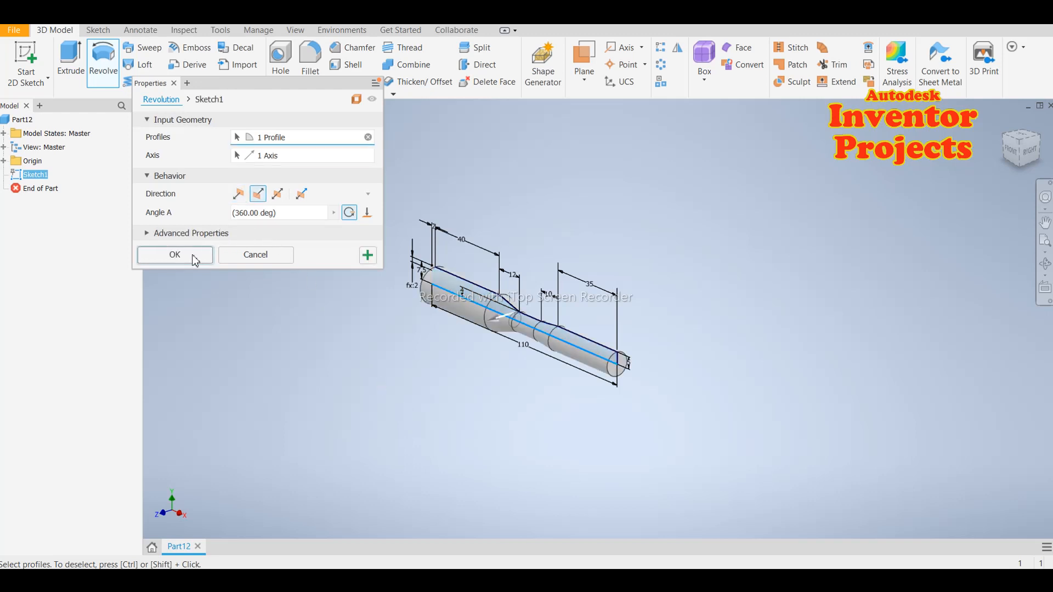
Apply the Gold - Metal appearance to the revolved part.
{"action": "scroll", "coordinate": [433, 291], "scroll_direction": "down", "scroll_amount": 4}
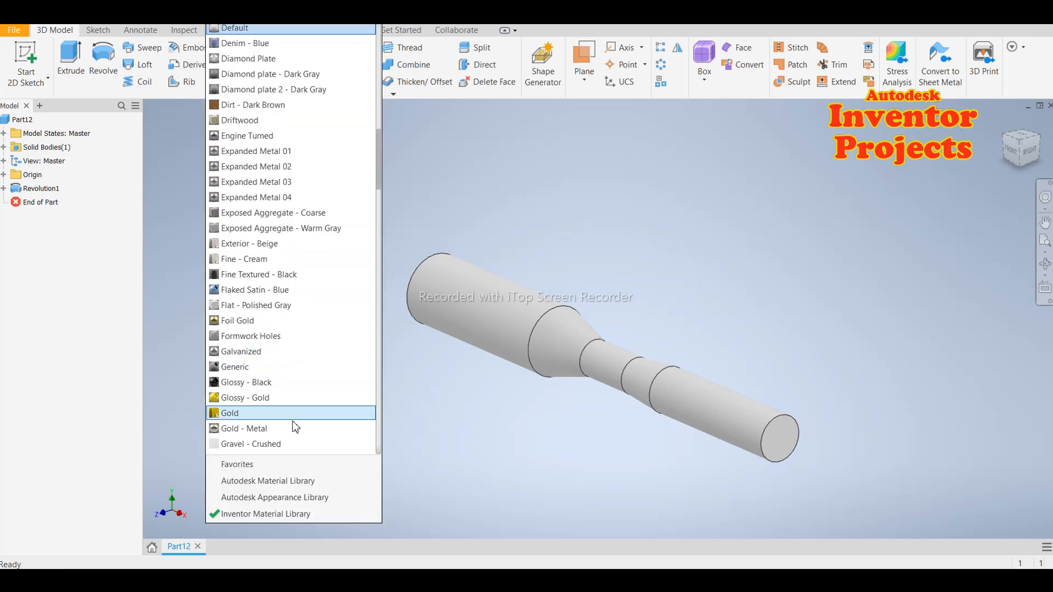
{"action": "left_click", "coordinate": [293, 428]}
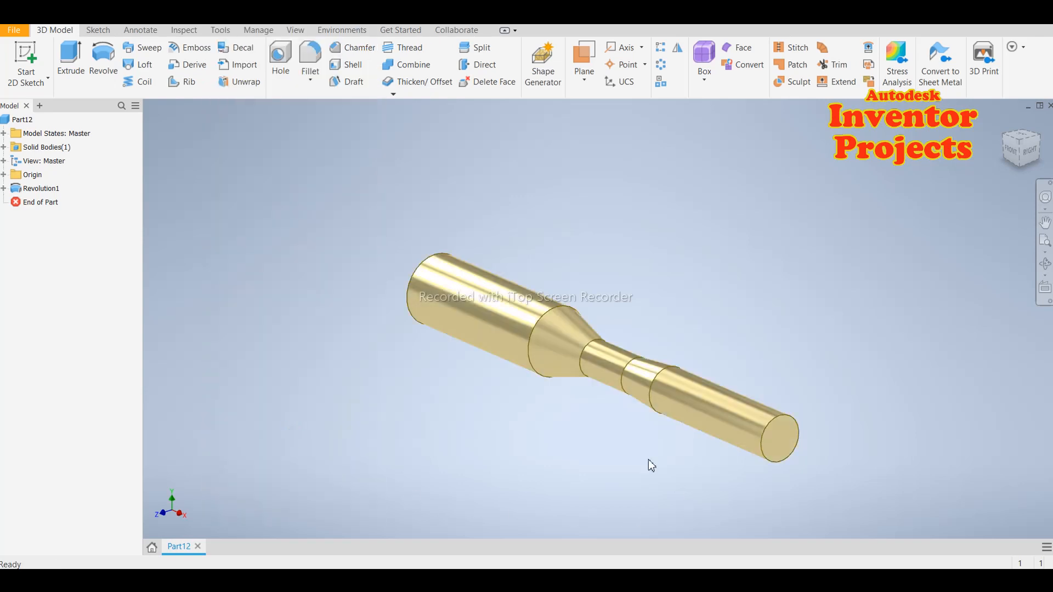
Start a new sketch on the flat circular end face at the chamfered, thicker end of the shaft.
{"action": "scroll", "coordinate": [579, 426], "scroll_direction": "down", "scroll_amount": 3}
{"action": "middle_click_drag", "start_coordinate": [623, 456], "coordinate": [657, 393], "text": "shift"}
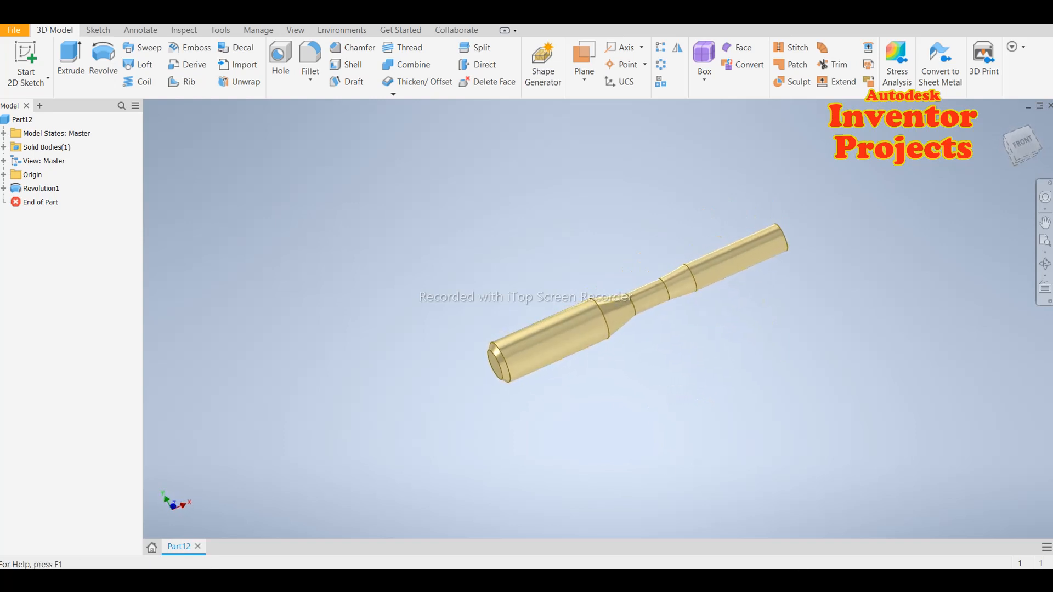
{"action": "middle_click_drag", "start_coordinate": [508, 455], "coordinate": [535, 441], "text": "shift"}
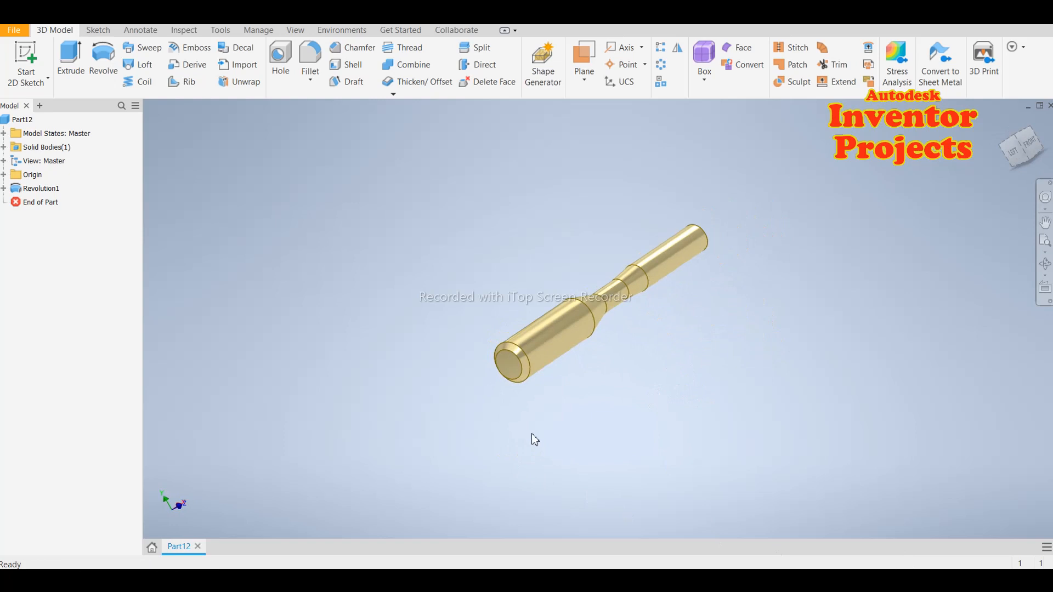
{"action": "left_click", "coordinate": [509, 373]}
{"action": "left_click", "coordinate": [594, 363]}
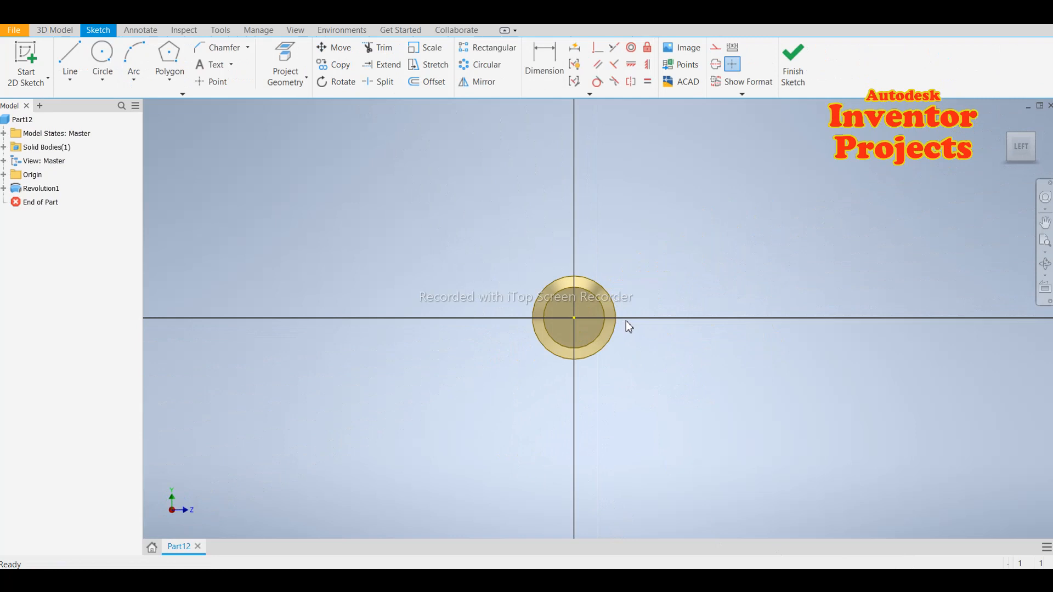
Draw a horizontal line about 9.4 mm long to the right, starting on the vertical axis about 2.4 mm above the centre.
{"action": "middle_click_drag", "start_coordinate": [634, 393], "coordinate": [688, 427]}
{"action": "left_click", "coordinate": [76, 67]}
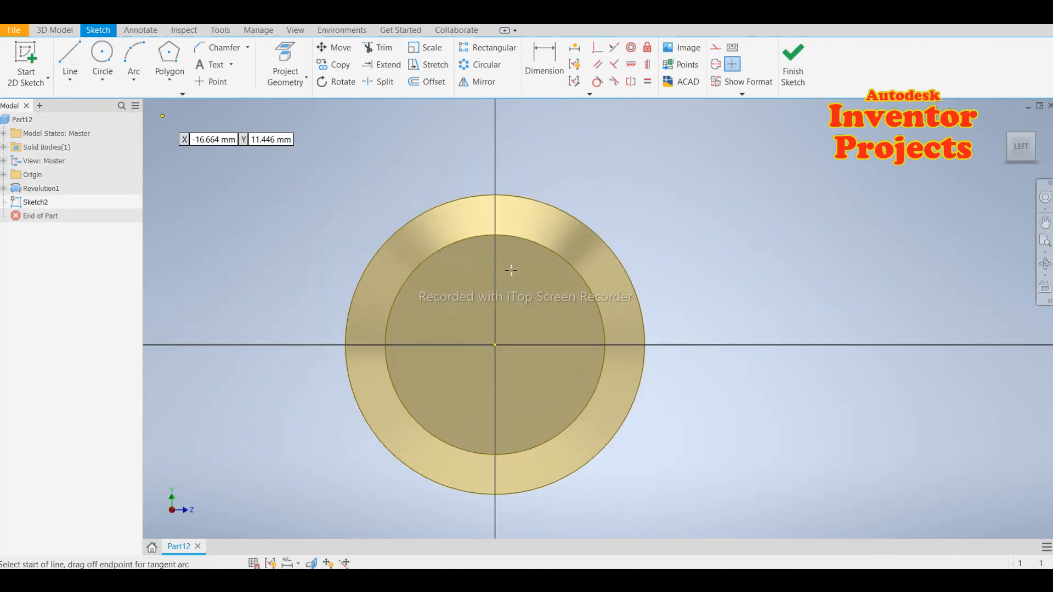
{"action": "left_click", "coordinate": [495, 296]}
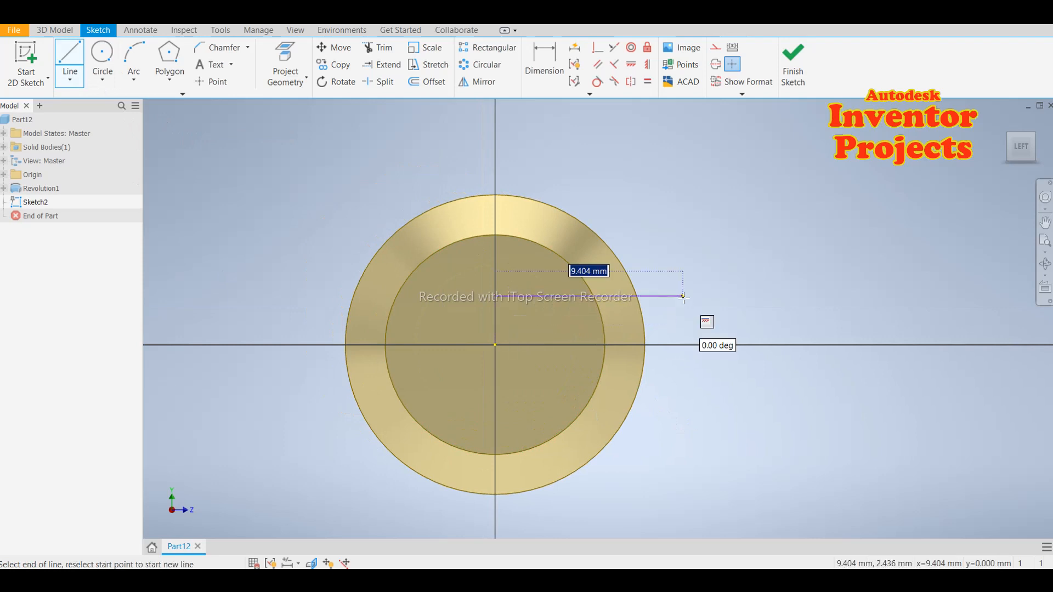
{"action": "left_click", "coordinate": [683, 296]}
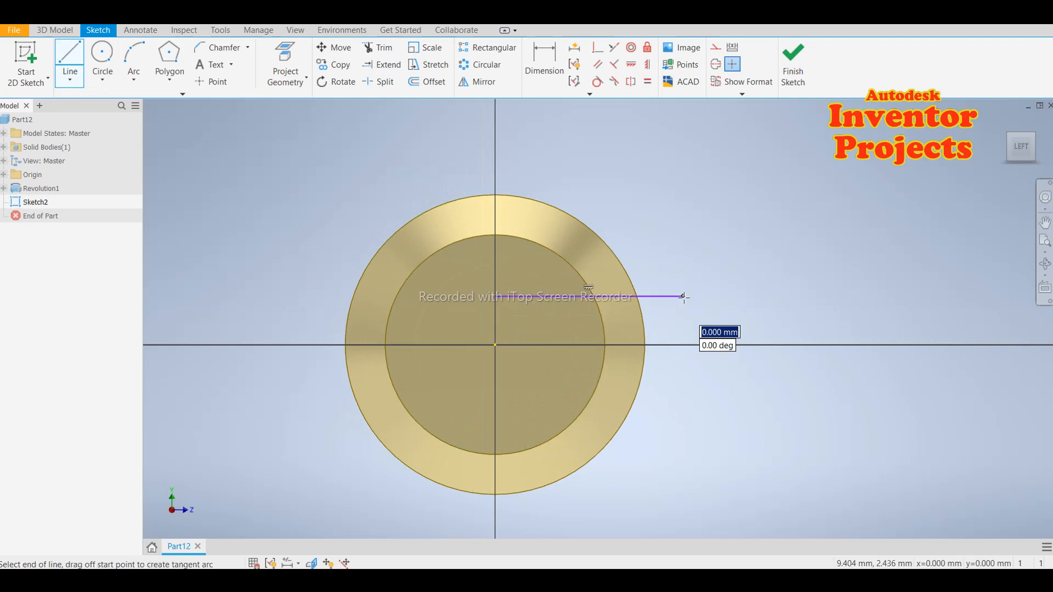
{"action": "key", "text": "Escape"}
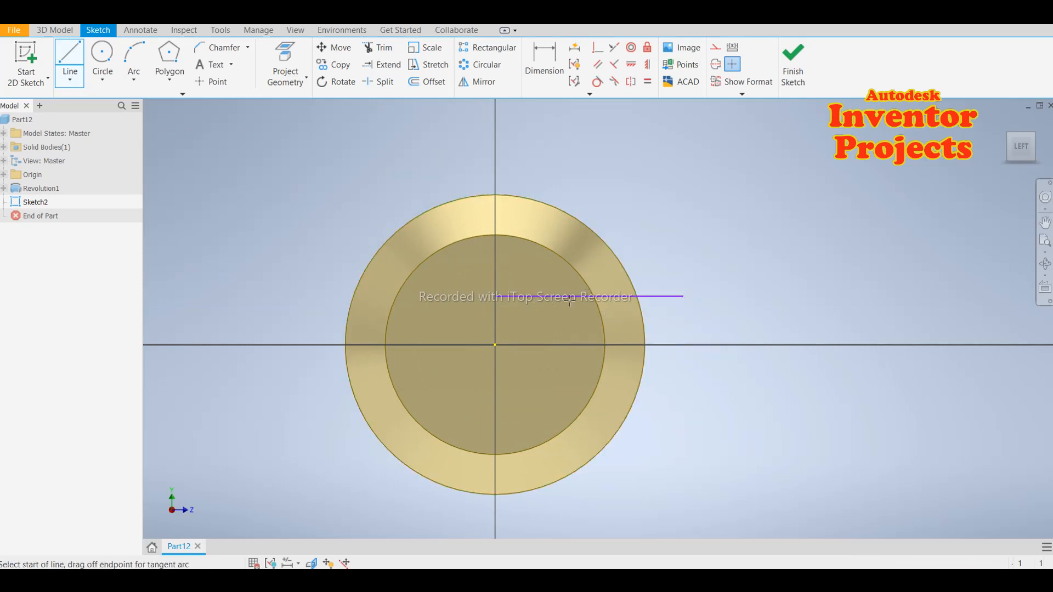
Draw a vertical line upward along the axis from the horizontal line's start point to beyond the shaft's outer edge.
{"action": "left_click", "coordinate": [495, 297]}
{"action": "left_click", "coordinate": [495, 159]}
{"action": "key", "text": "Escape"}
{"action": "left_click", "coordinate": [131, 55]}
{"action": "left_click", "coordinate": [495, 159]}
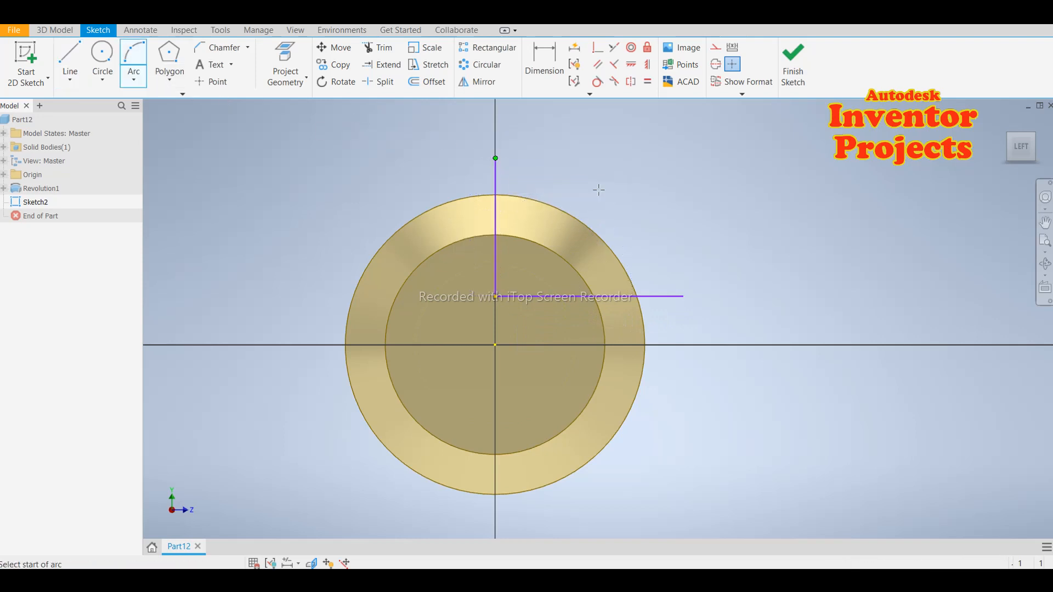
{"action": "left_click", "coordinate": [682, 297]}
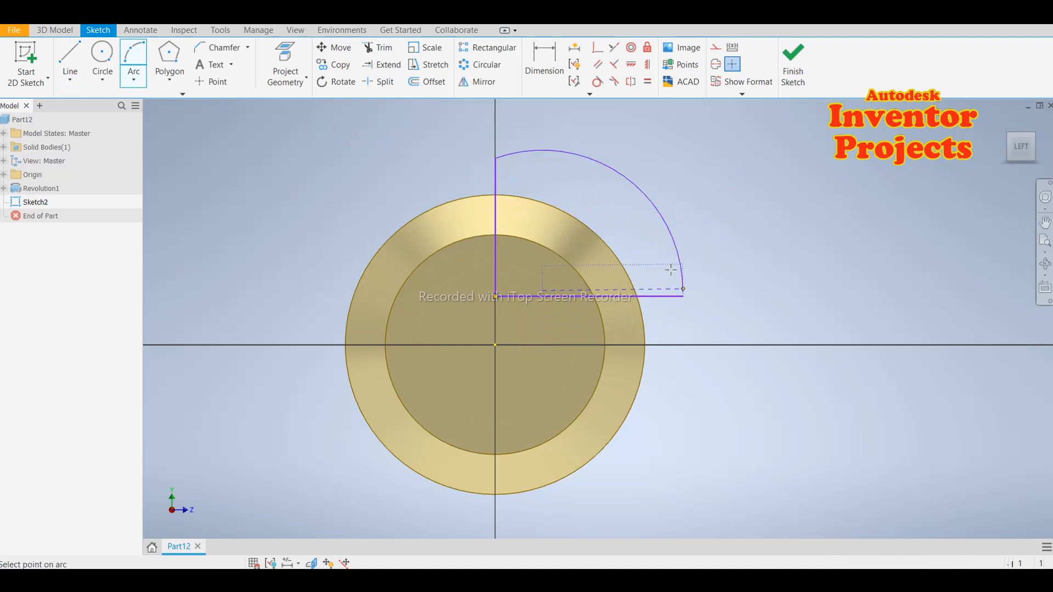
{"action": "left_click", "coordinate": [655, 242]}
{"action": "key", "text": "ctrl+z"}
Draw a three-point arc bulging outward from the vertical line's upper end to the horizontal line's free end.
{"action": "left_click", "coordinate": [134, 54]}
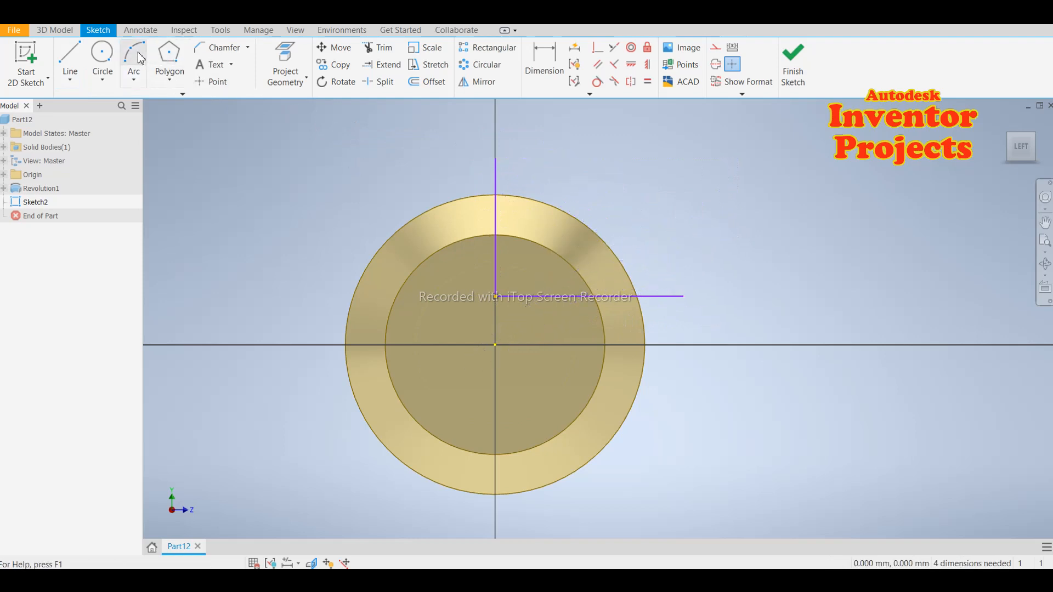
{"action": "left_click", "coordinate": [496, 159]}
{"action": "left_click", "coordinate": [682, 297]}
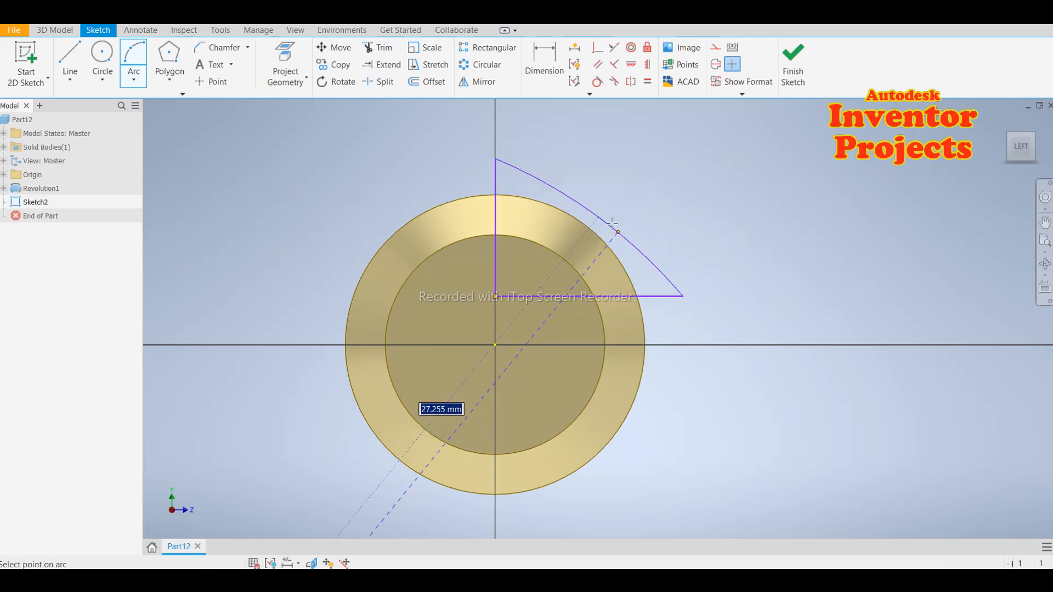
{"action": "left_click", "coordinate": [610, 202]}
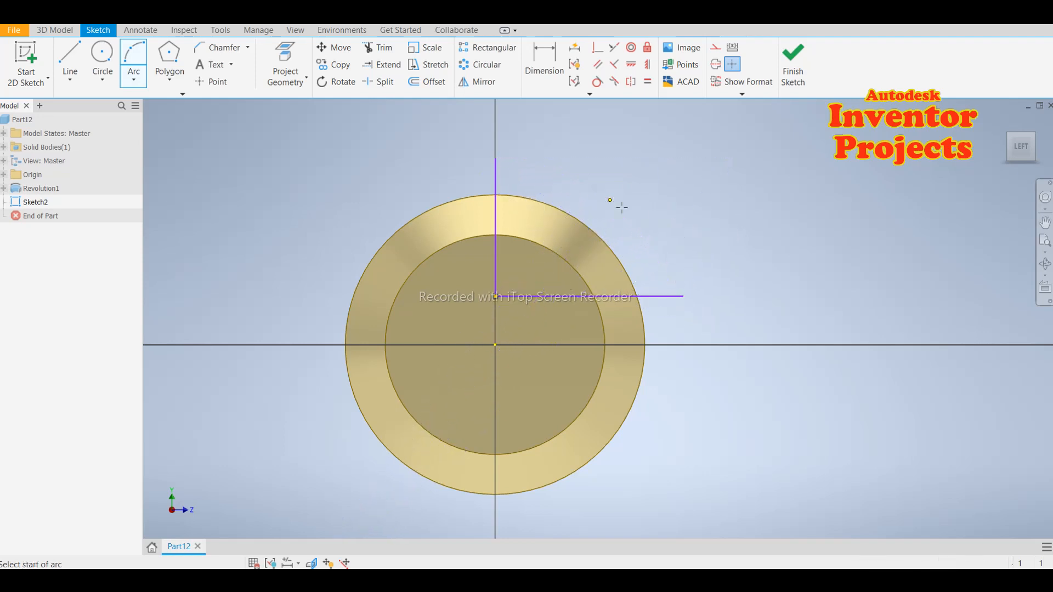
{"action": "key", "text": "Escape"}
Dimension the horizontal line of the arc profile and set its length to 7.83 mm.
{"action": "left_click", "coordinate": [537, 68]}
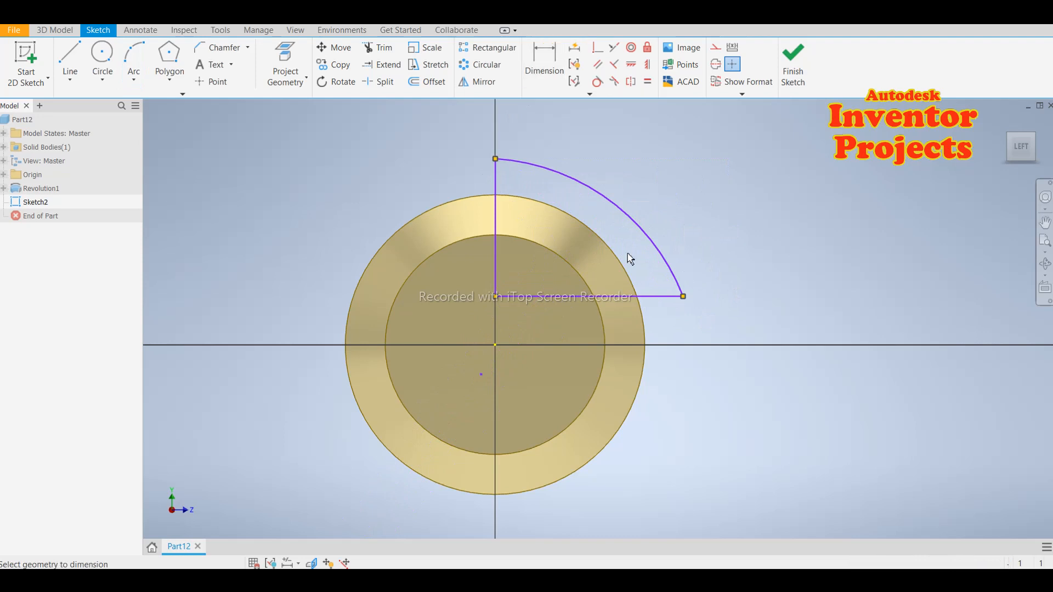
{"action": "left_click", "coordinate": [669, 297]}
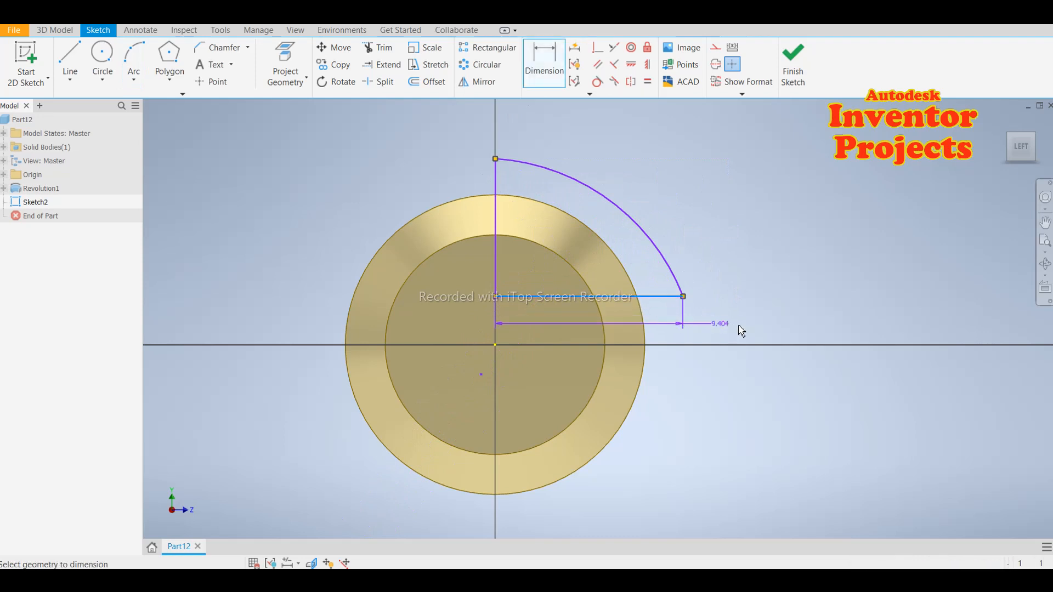
{"action": "left_click", "coordinate": [744, 342]}
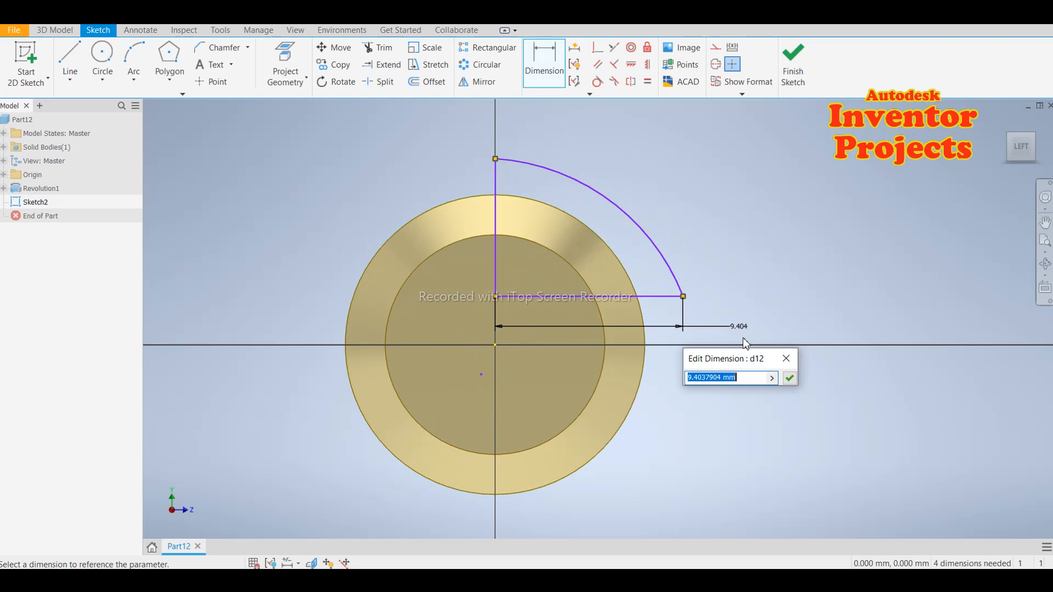
{"action": "type", "text": "7.83"}
{"action": "key", "text": "Return"}
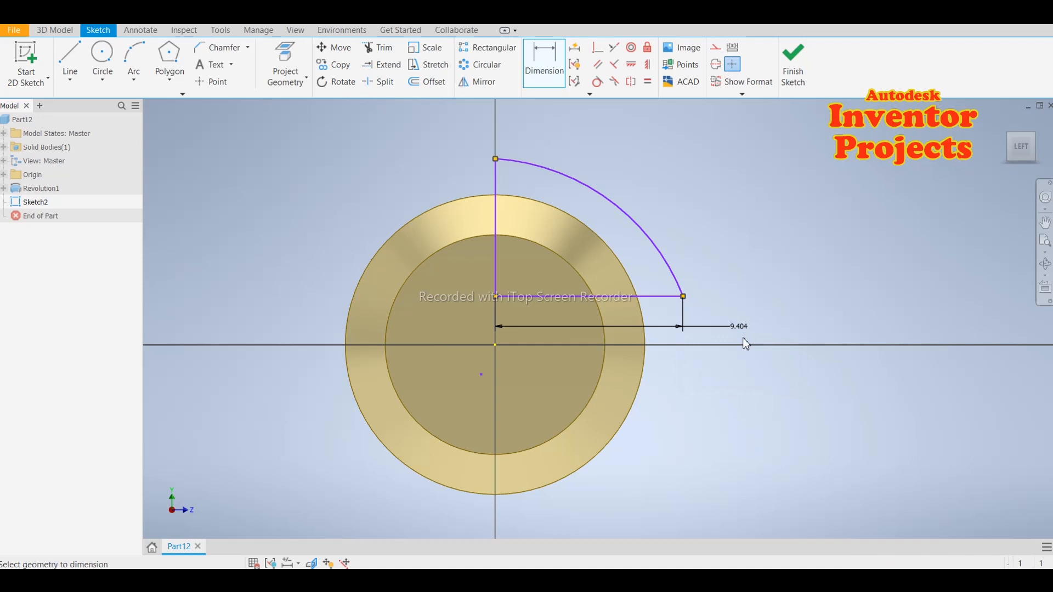
Dimension the vertical line of the arc profile and set its length to 5 mm.
{"action": "left_click", "coordinate": [498, 250]}
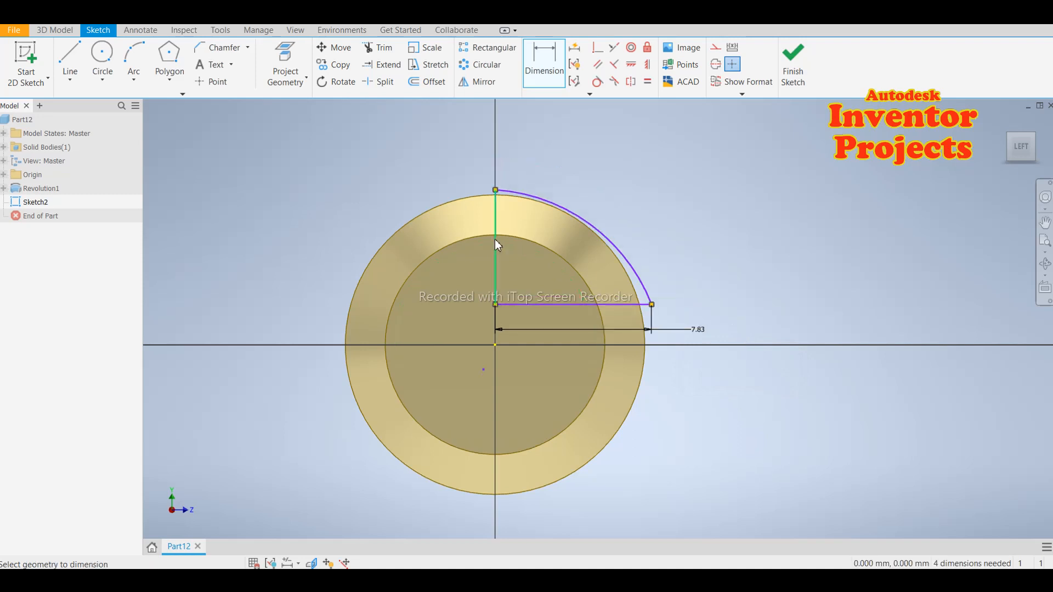
{"action": "left_click", "coordinate": [254, 252]}
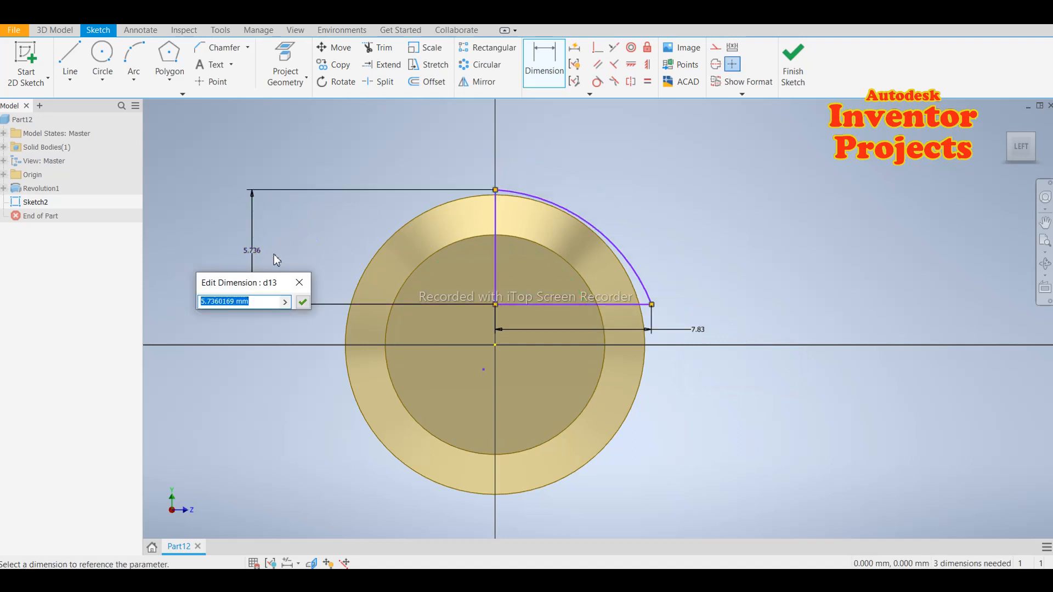
{"action": "type", "text": "5"}
{"action": "left_click", "coordinate": [303, 304]}
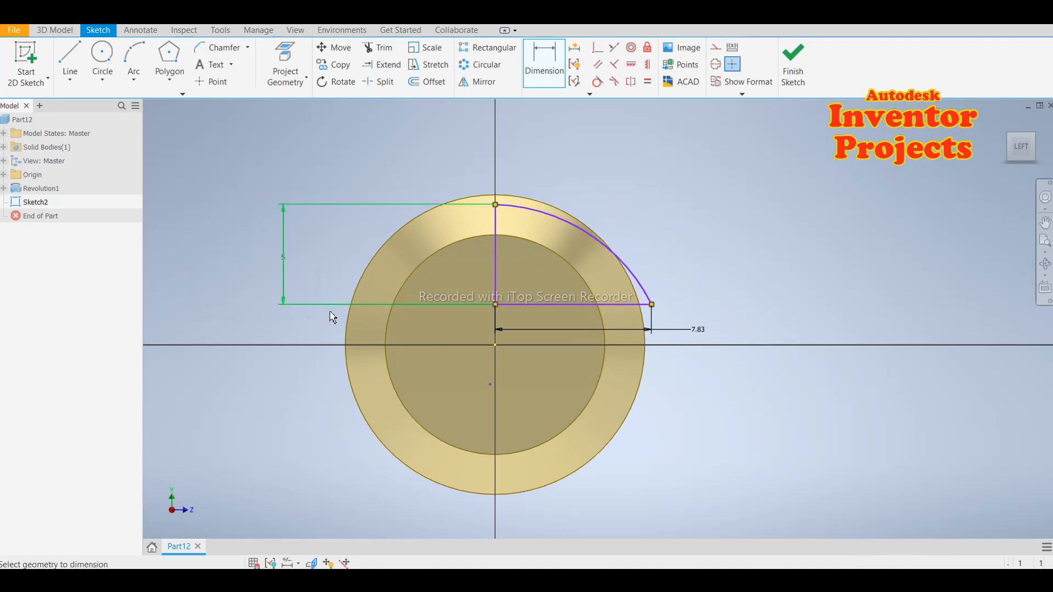
Dimension the distance from the arc profile's horizontal line to the shaft centre and set it to 3.5 mm.
{"action": "left_click", "coordinate": [582, 305]}
{"action": "left_click", "coordinate": [496, 344]}
{"action": "left_click", "coordinate": [755, 330]}
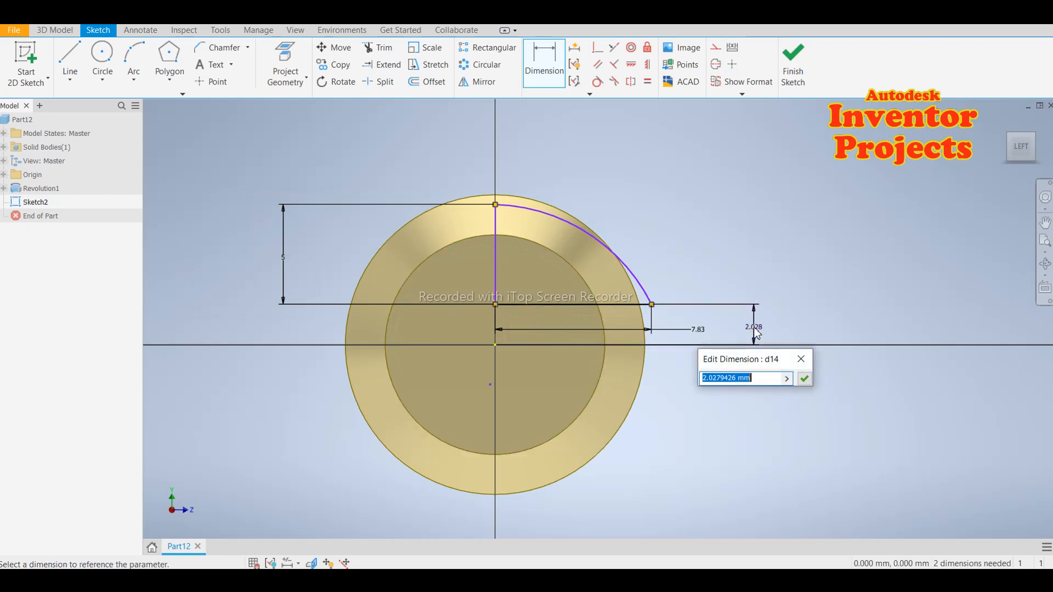
{"action": "type", "text": "3.5"}
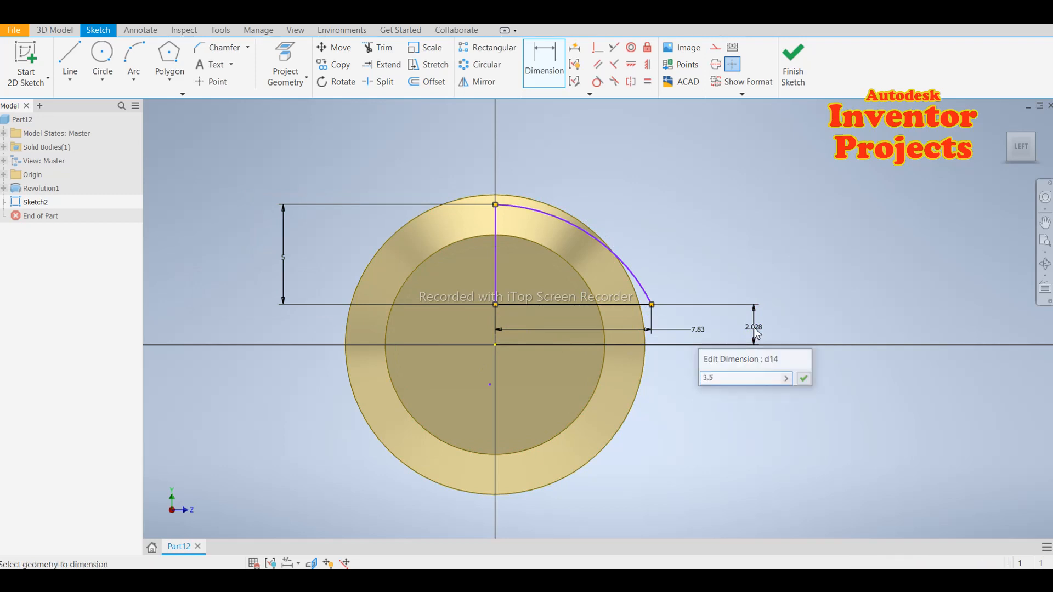
{"action": "key", "text": "Return"}
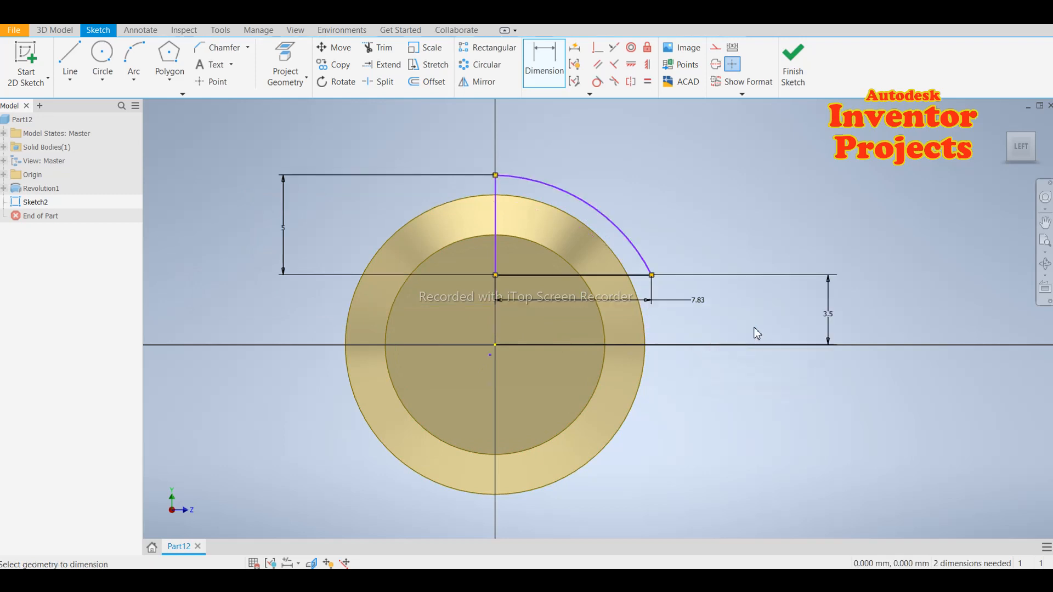
Dimension the profile arc's radius, set it to 8.65 mm, and finish the sketch.
{"action": "left_click", "coordinate": [603, 213]}
{"action": "left_click", "coordinate": [653, 176]}
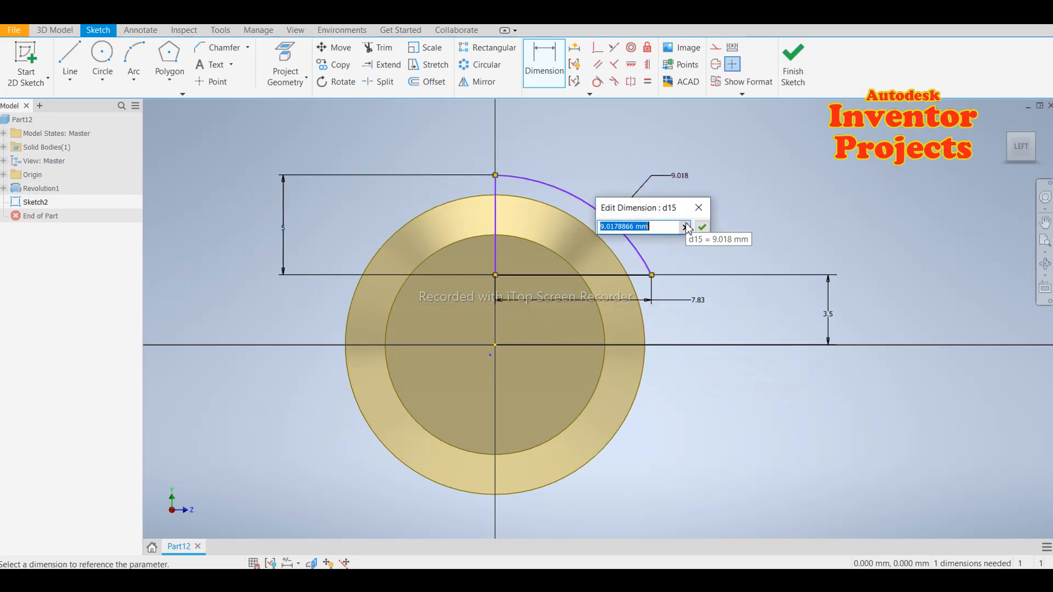
{"action": "type", "text": "8.65"}
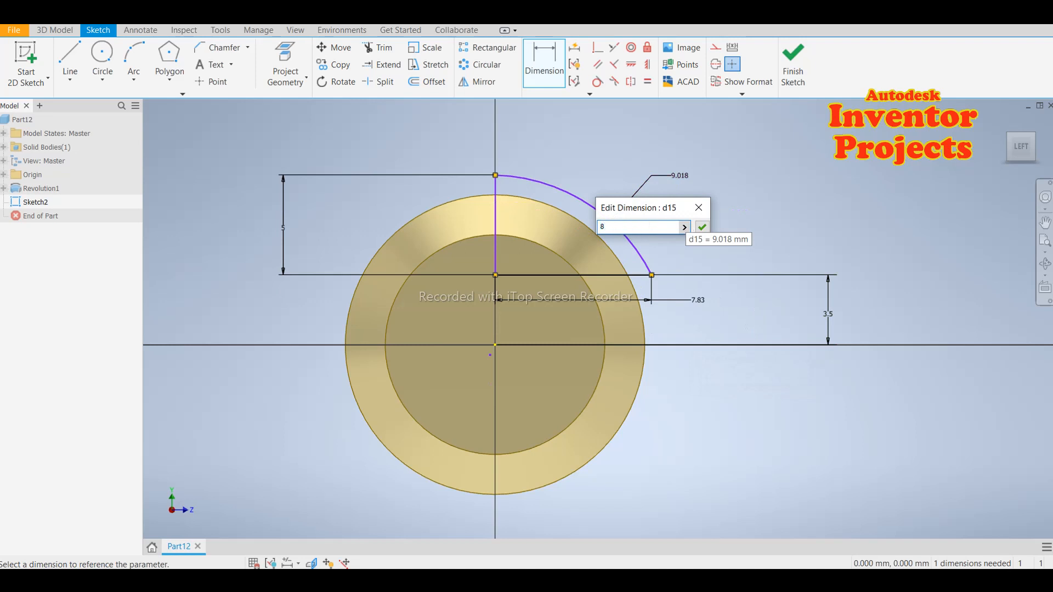
{"action": "left_click", "coordinate": [701, 226]}
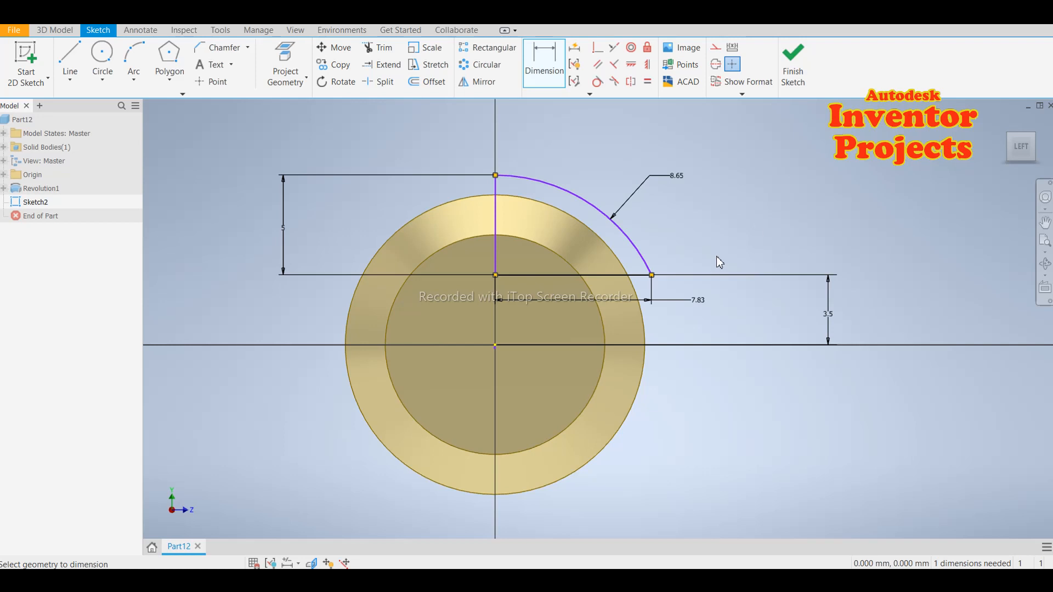
{"action": "left_click", "coordinate": [795, 66]}
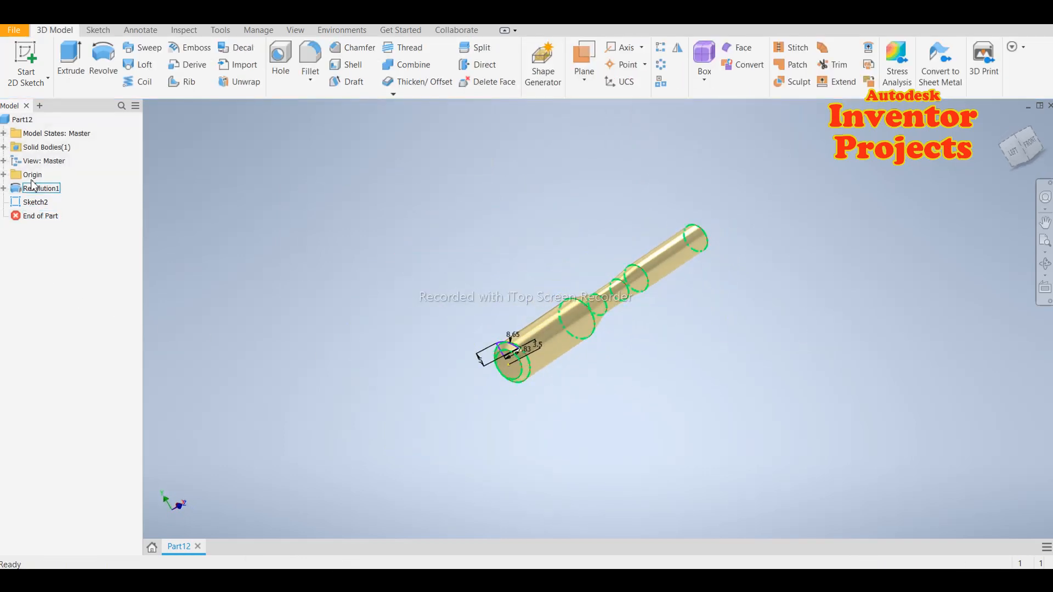
Start a new sketch on the origin XY plane, with the shaft sliced at that plane.
{"action": "left_click", "coordinate": [4, 175]}
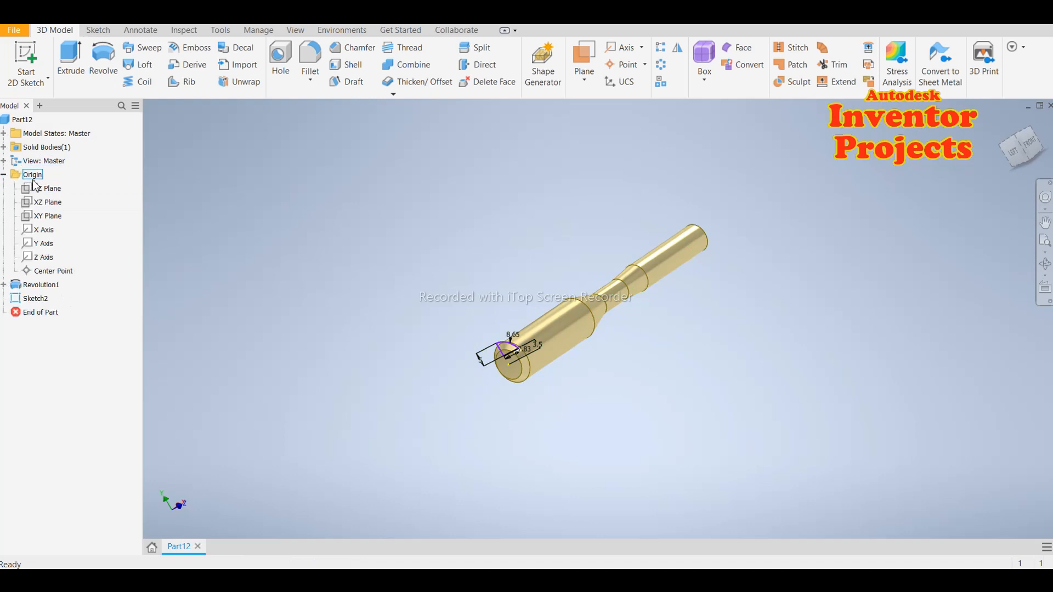
{"action": "left_click", "coordinate": [44, 216]}
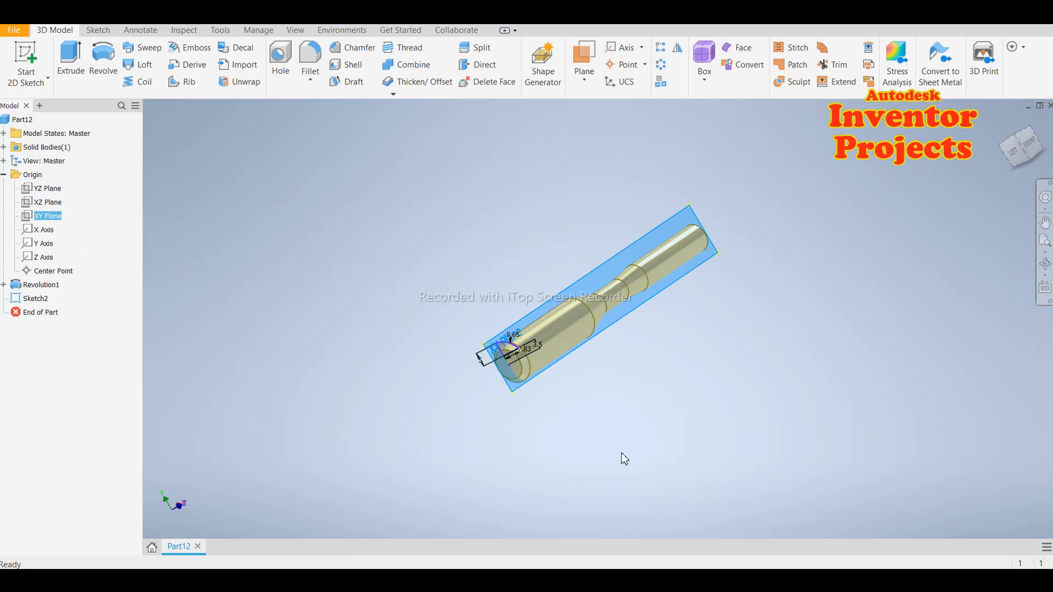
{"action": "key", "text": "Page_Up"}
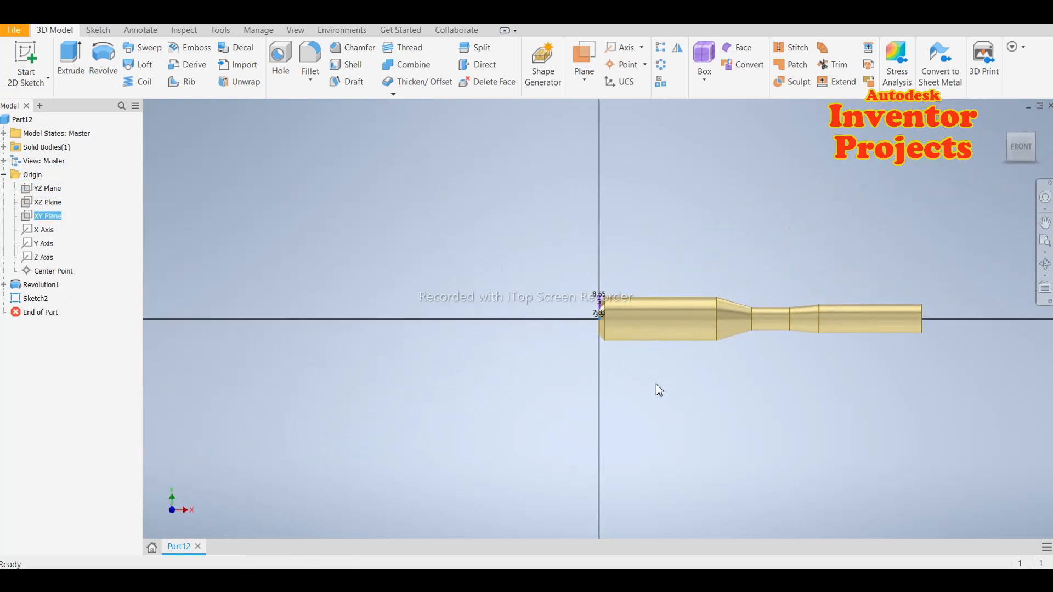
{"action": "key", "text": "s"}
{"action": "scroll", "coordinate": [450, 373], "scroll_direction": "up", "scroll_amount": 3}
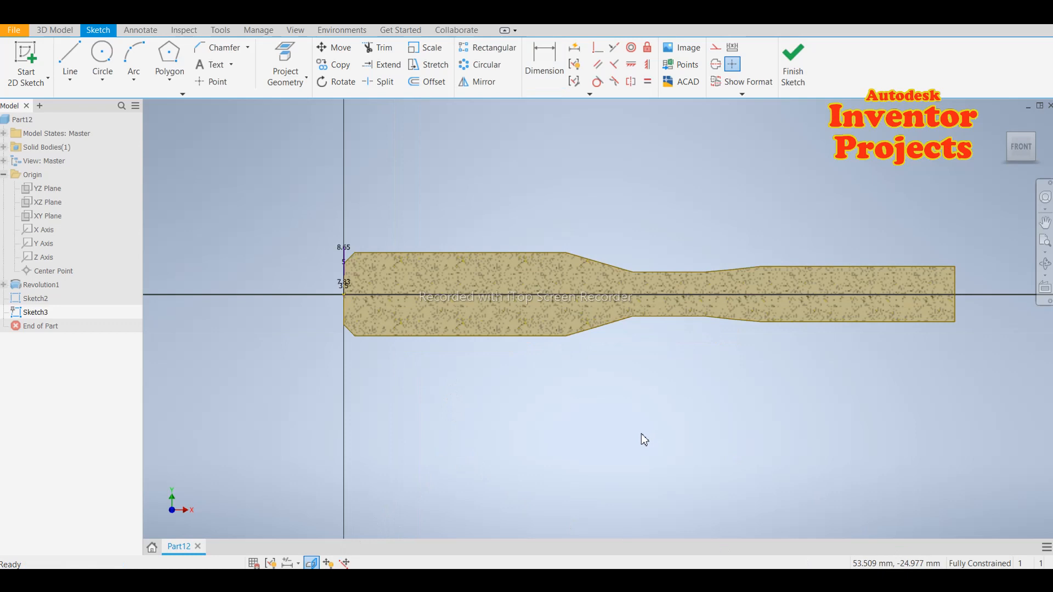
Draw a 60 mm horizontal line from the origin along the shaft's axis toward the narrow end.
{"action": "left_click", "coordinate": [74, 55]}
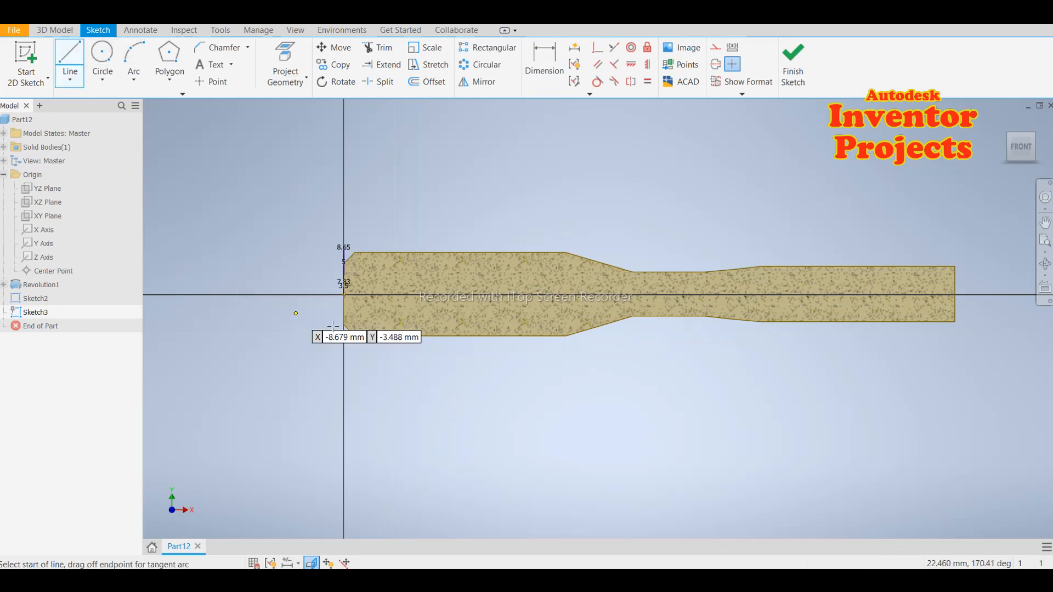
{"action": "left_click", "coordinate": [343, 295]}
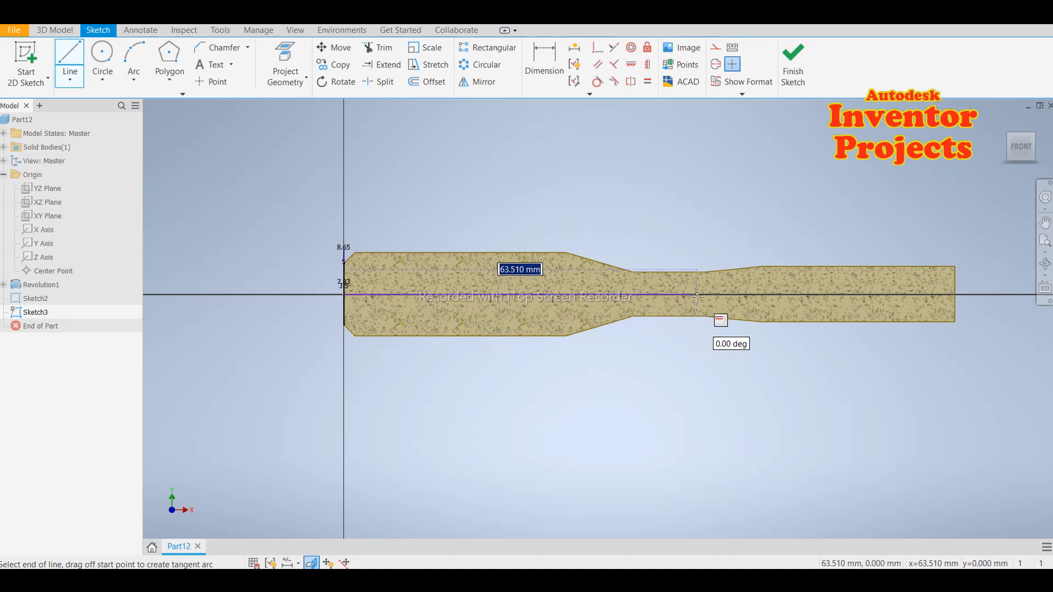
{"action": "type", "text": "6"}
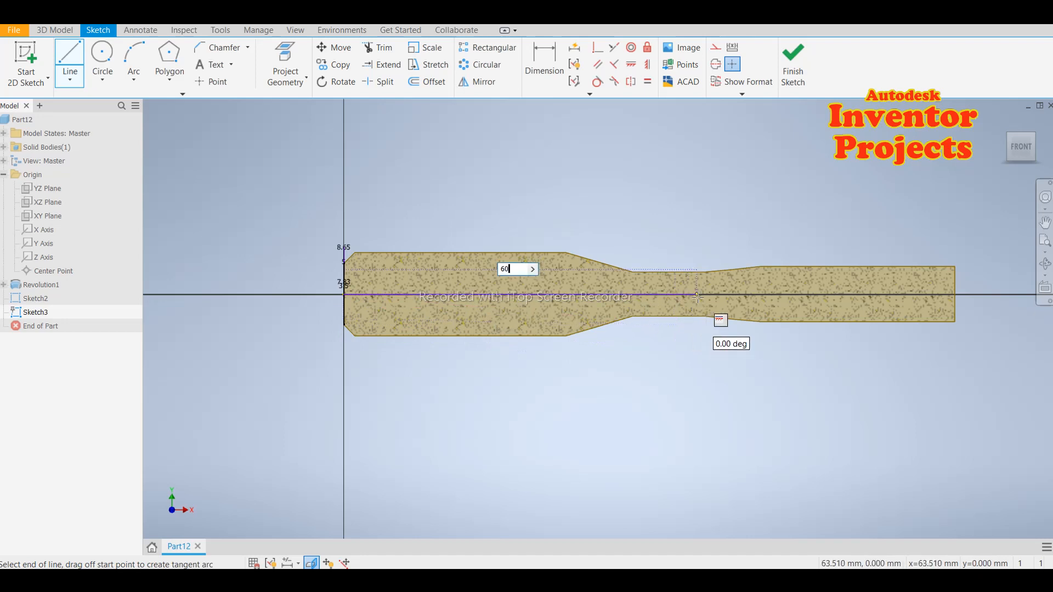
{"action": "type", "text": "0"}
{"action": "key", "text": "Return"}
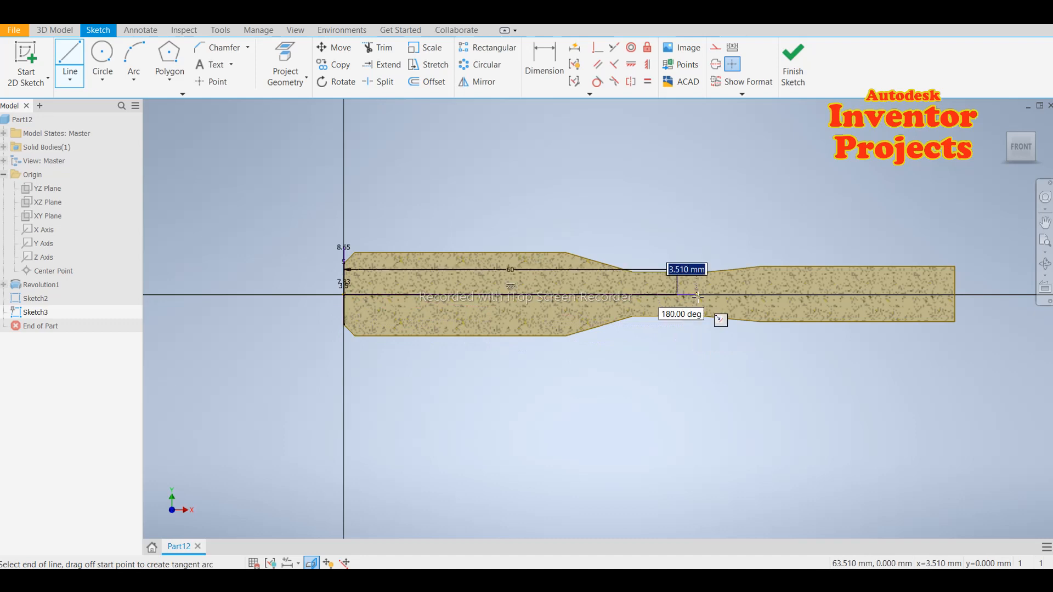
{"action": "key", "text": "Escape"}
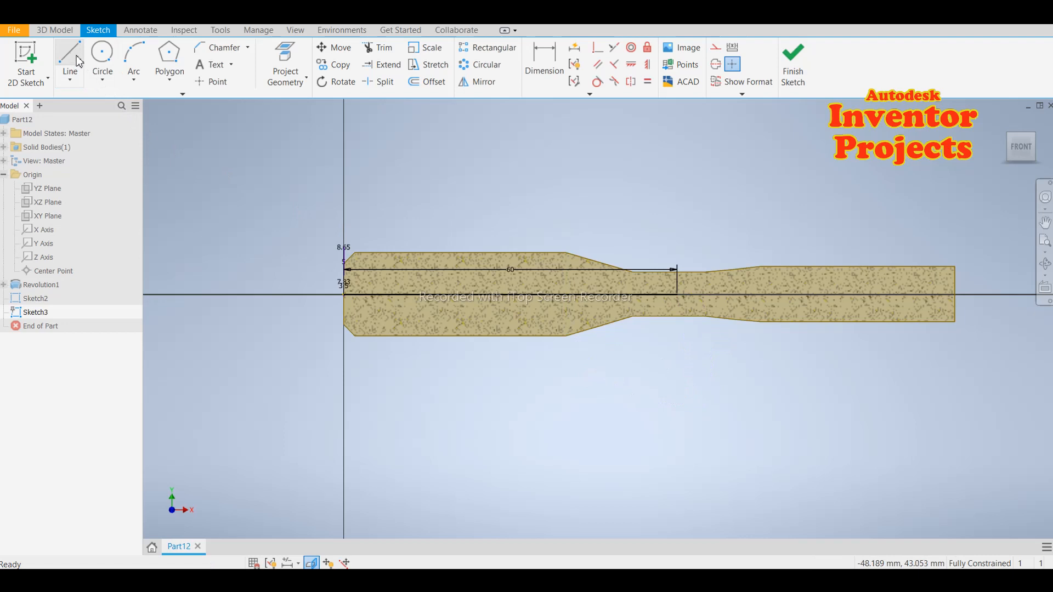
Draw a three-point arc of about 8 mm radius from the axis line's free end, curving up out of the shaft and tangent to the line.
{"action": "left_click", "coordinate": [134, 54]}
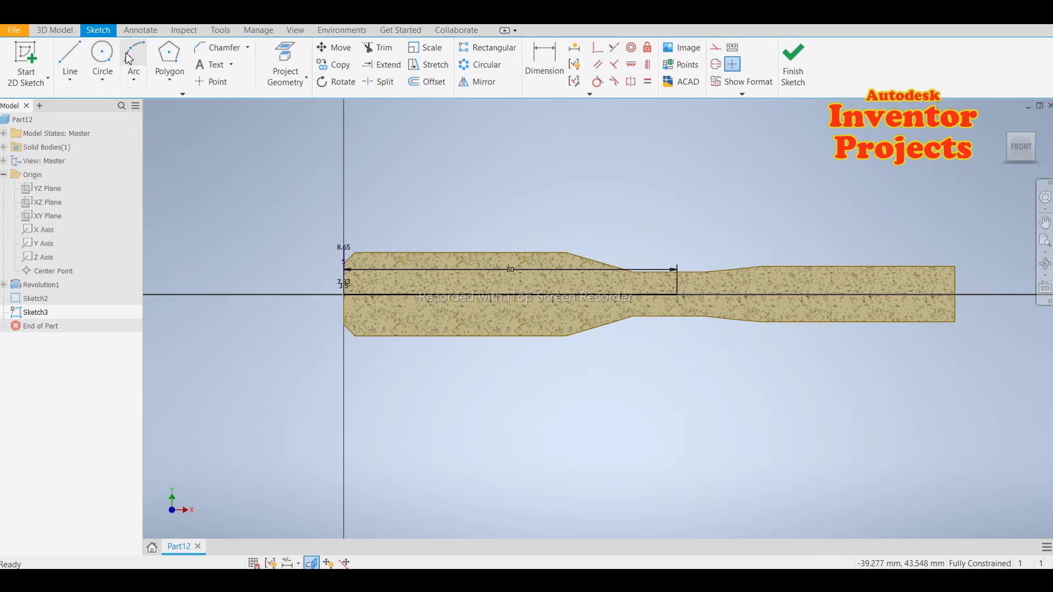
{"action": "left_click", "coordinate": [678, 295]}
{"action": "left_click", "coordinate": [722, 237]}
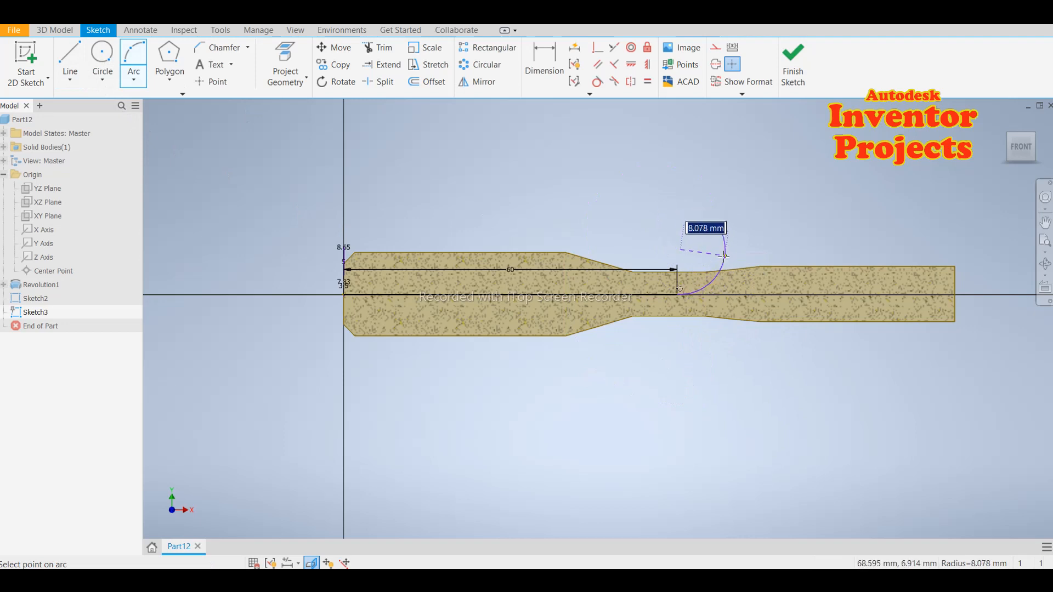
{"action": "left_click", "coordinate": [724, 254]}
{"action": "key", "text": "Escape"}
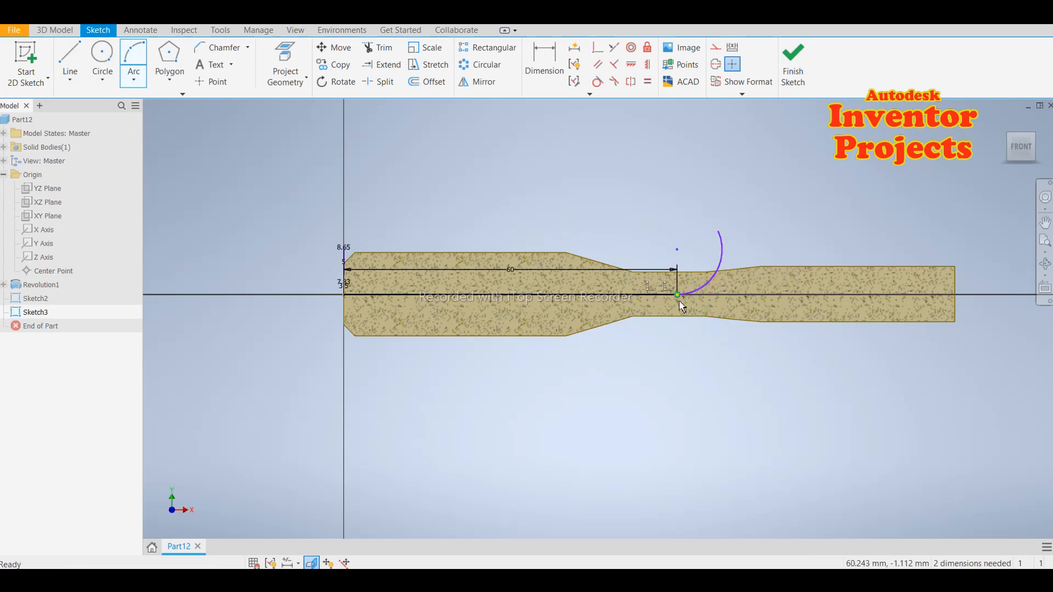
Try to add a tangent constraint between the arc and the horizontal axis line.
{"action": "scroll", "coordinate": [680, 304], "scroll_direction": "up", "scroll_amount": 5}
{"action": "left_click", "coordinate": [597, 81]}
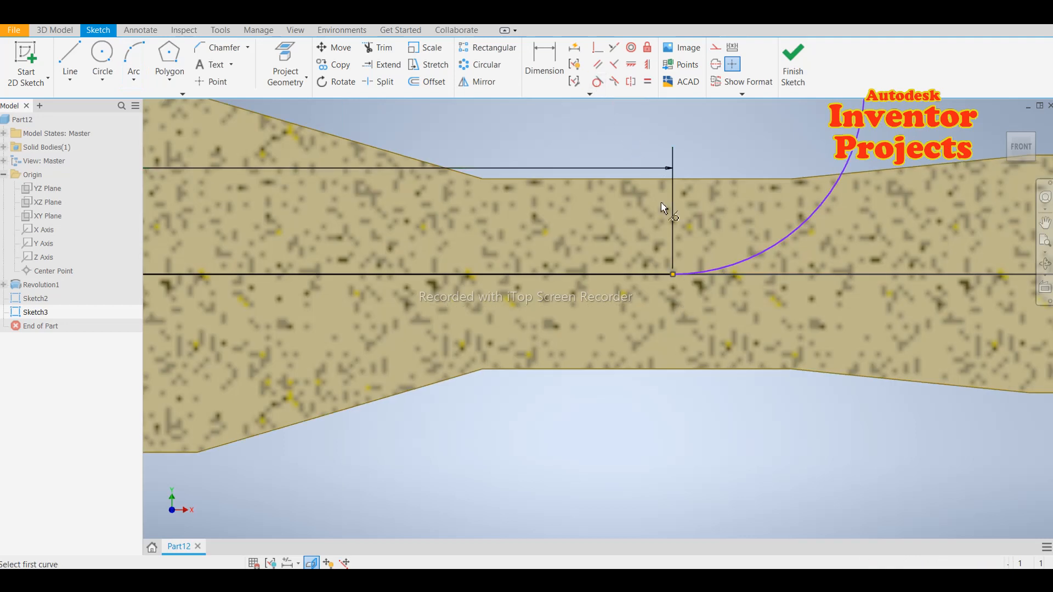
{"action": "left_click", "coordinate": [710, 276]}
{"action": "left_click", "coordinate": [661, 274]}
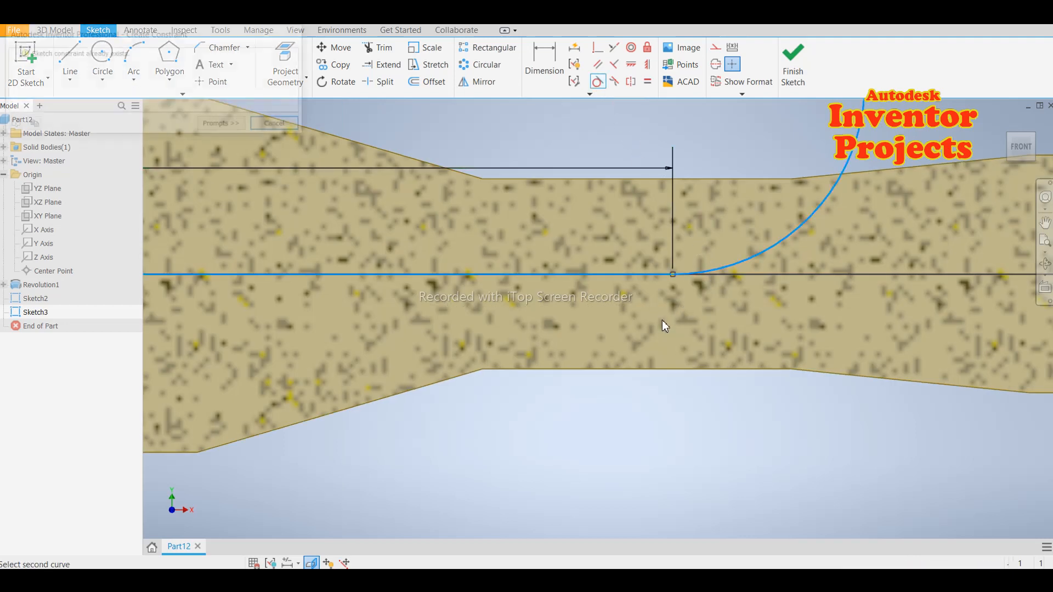
{"action": "left_click", "coordinate": [290, 130]}
{"action": "scroll", "coordinate": [618, 371], "scroll_direction": "down", "scroll_amount": 5}
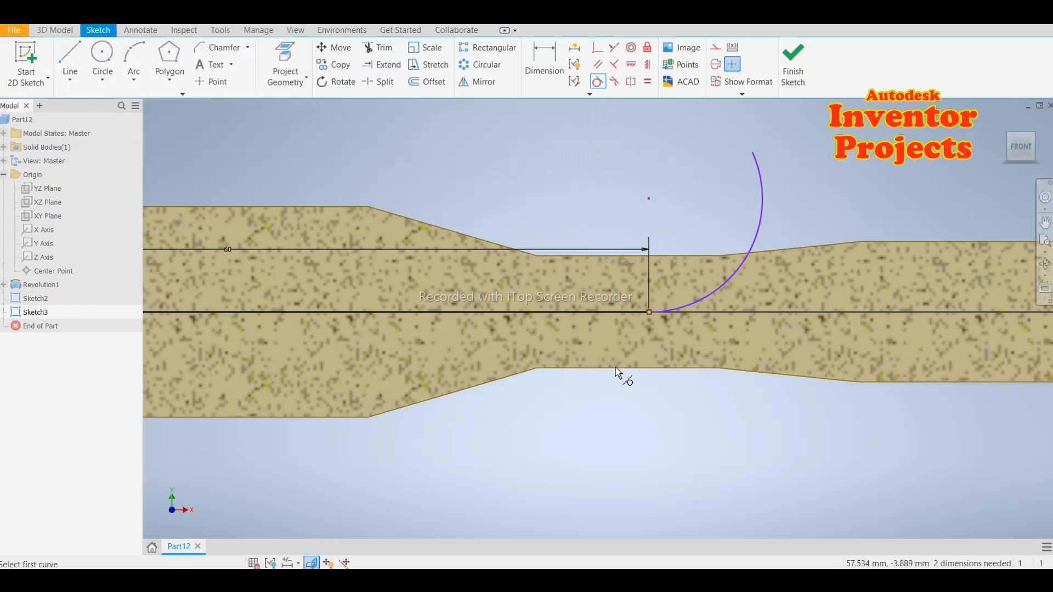
Dimension the path arc's radius, set it to 10 mm, and finish the sketch.
{"action": "left_click", "coordinate": [555, 76]}
{"action": "left_click", "coordinate": [701, 286]}
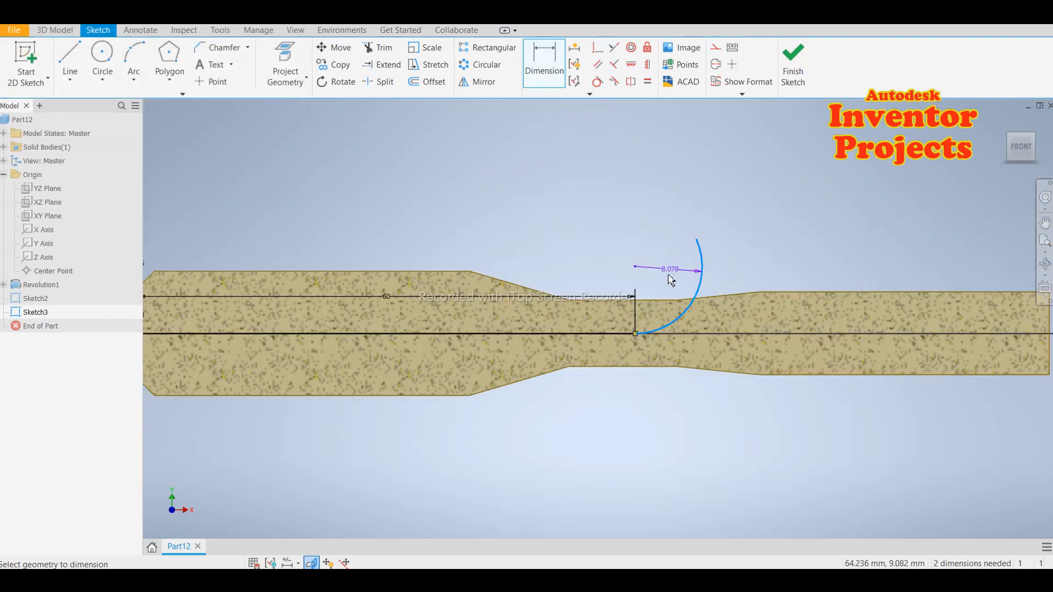
{"action": "left_click", "coordinate": [674, 294]}
{"action": "type", "text": "10"}
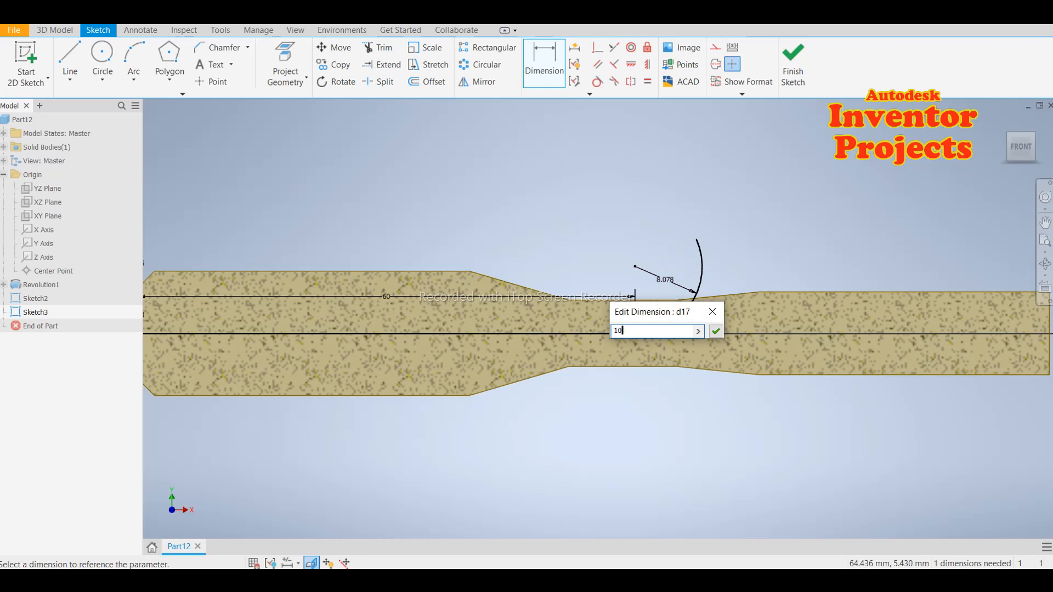
{"action": "left_click", "coordinate": [717, 331]}
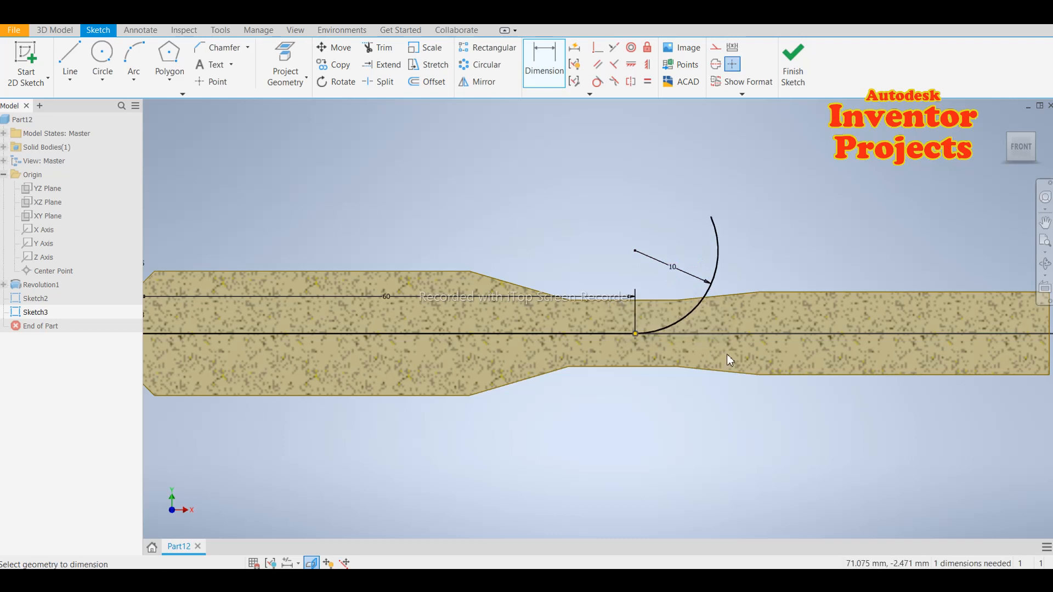
{"action": "scroll", "coordinate": [703, 363], "scroll_direction": "down", "scroll_amount": 5}
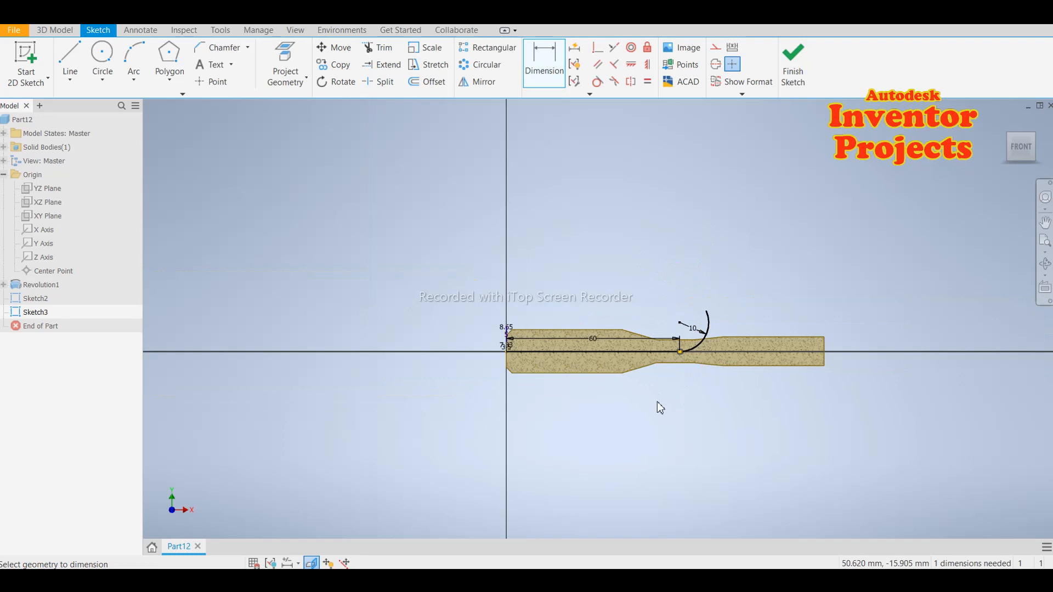
{"action": "left_click", "coordinate": [795, 66]}
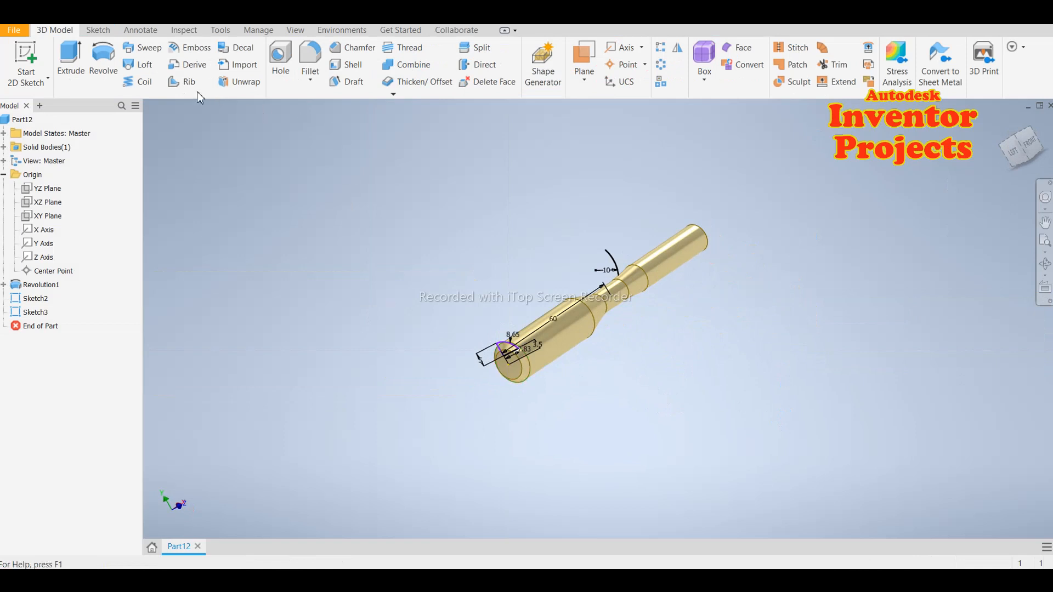
Sweep the arc-closed profile as a cut along the line-and-arc path with a 360 deg twist.
{"action": "left_click", "coordinate": [141, 48]}
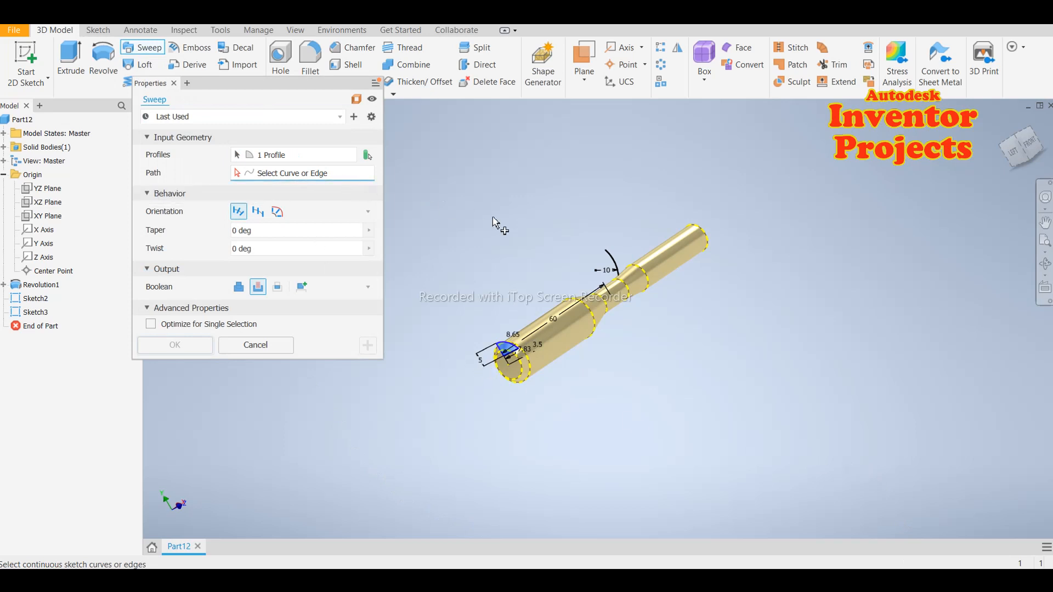
{"action": "left_click", "coordinate": [613, 258]}
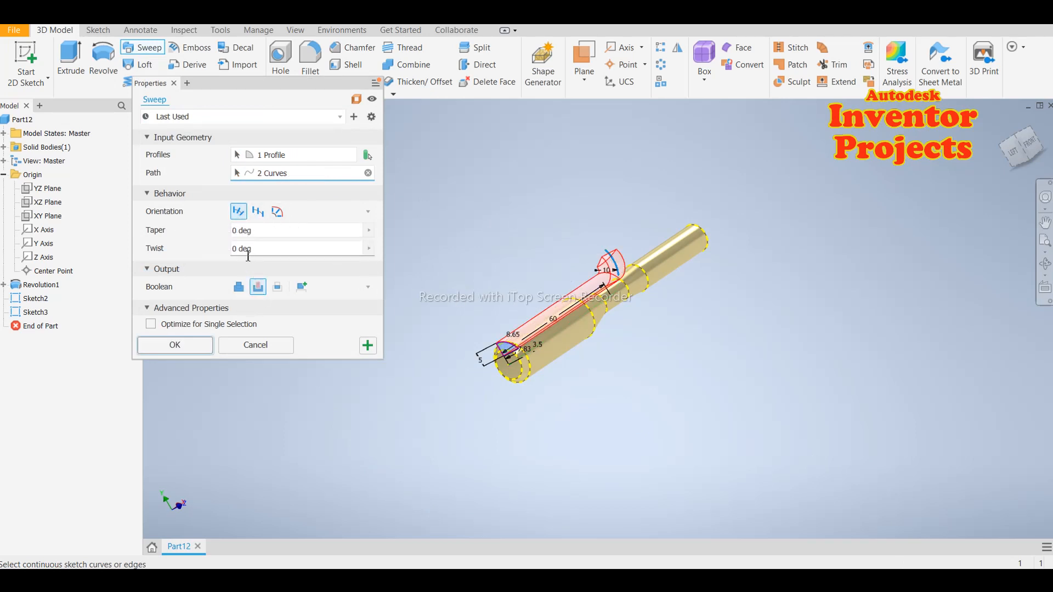
{"action": "left_click", "coordinate": [240, 250]}
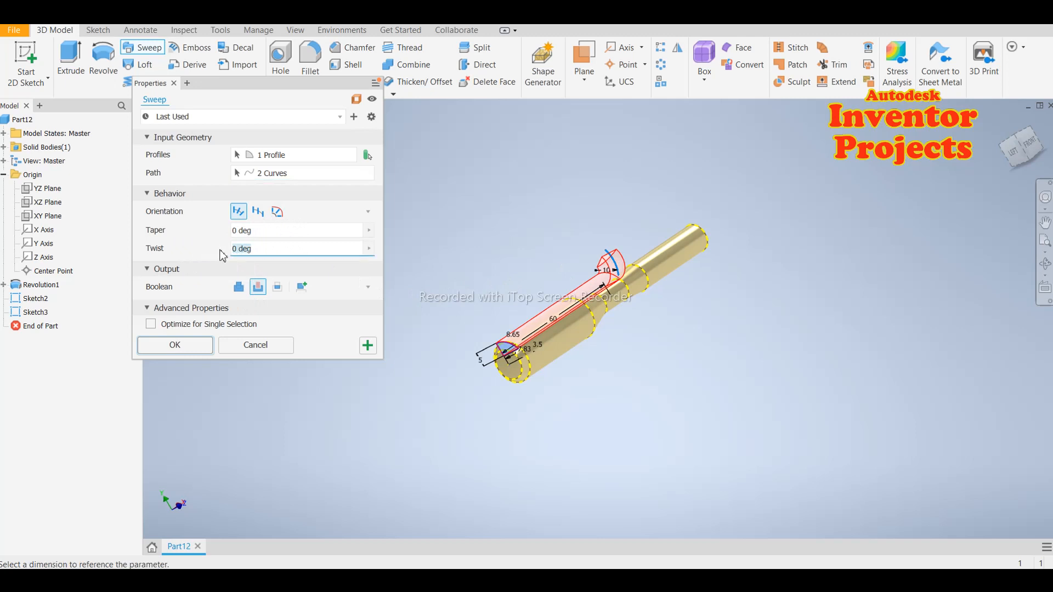
{"action": "type", "text": "360"}
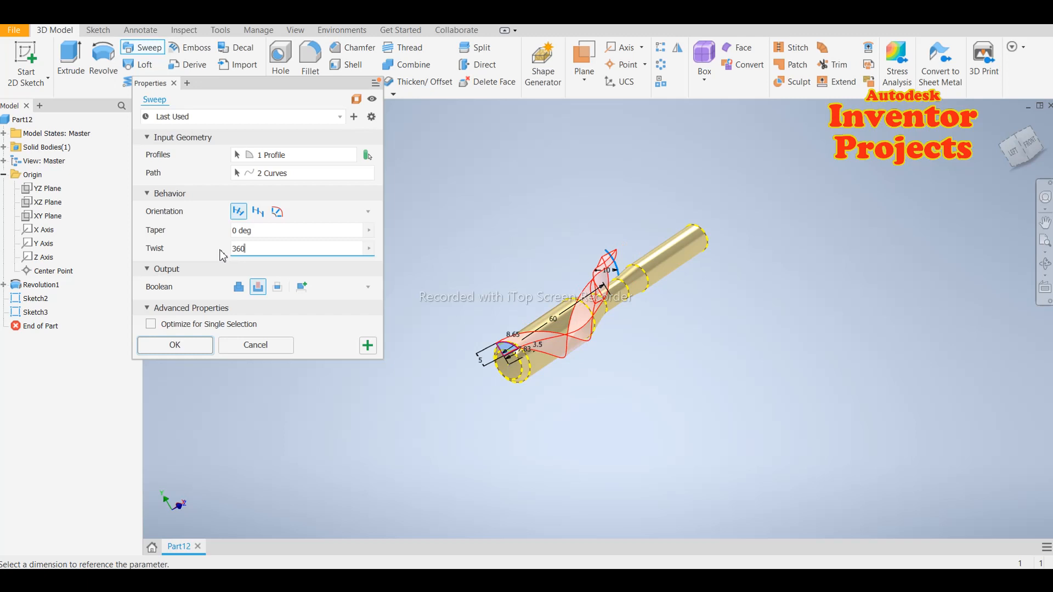
{"action": "left_click", "coordinate": [190, 346]}
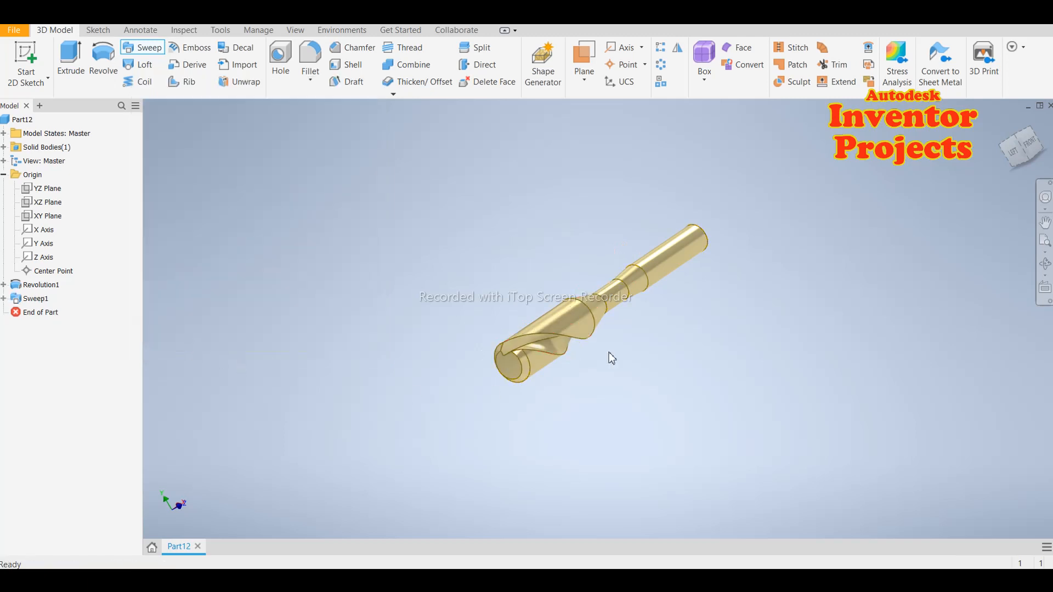
Circularly pattern the swept flute cut around the shaft's axis with 3 occurrences over 360 deg.
{"action": "scroll", "coordinate": [632, 339], "scroll_direction": "down", "scroll_amount": 3}
{"action": "middle_click_drag", "start_coordinate": [618, 355], "coordinate": [660, 395], "text": "shift"}
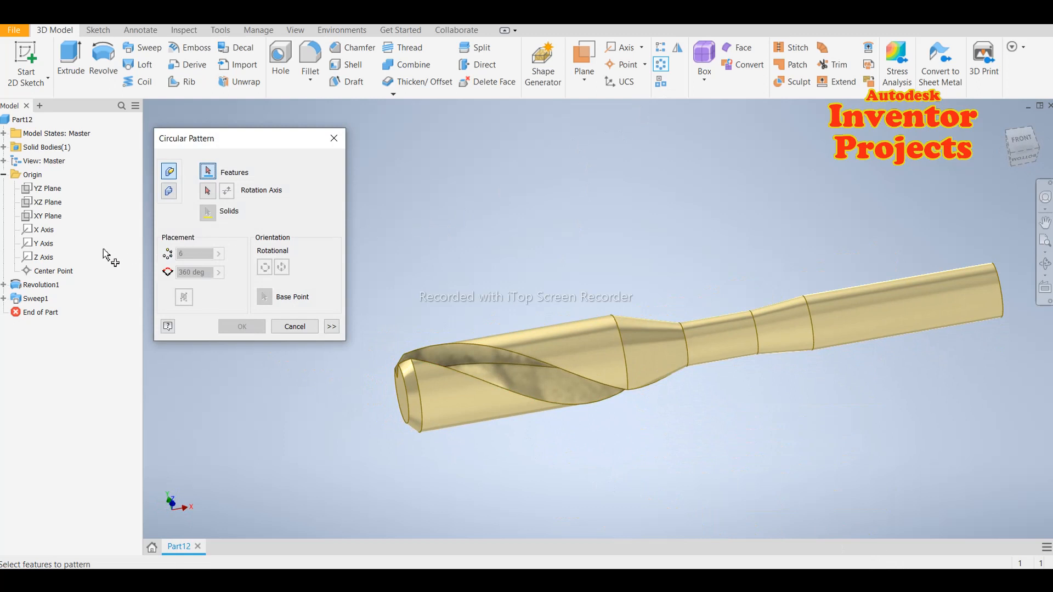
{"action": "left_click", "coordinate": [36, 299]}
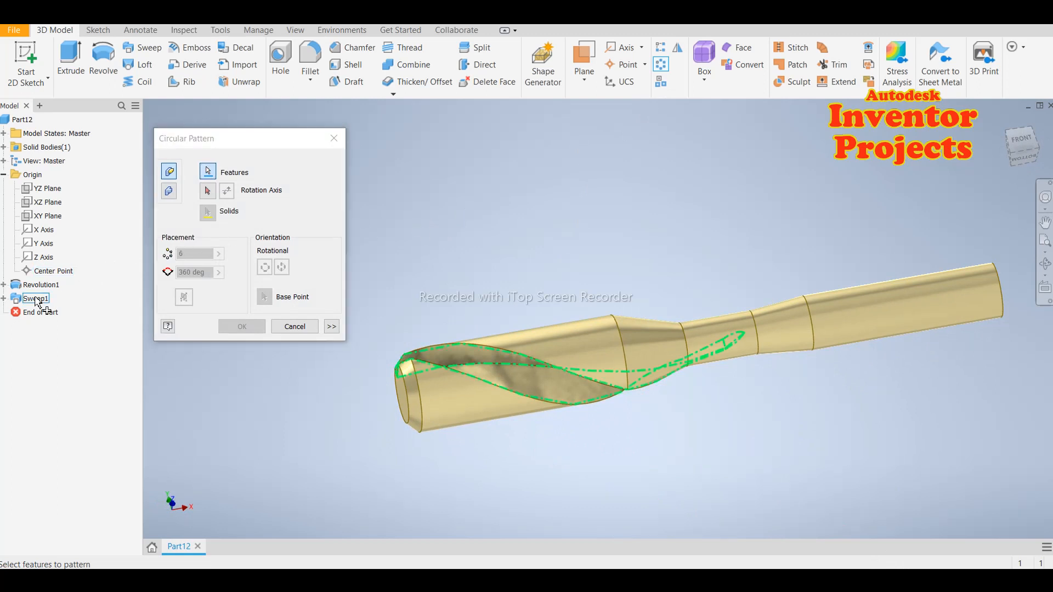
{"action": "left_click", "coordinate": [207, 191]}
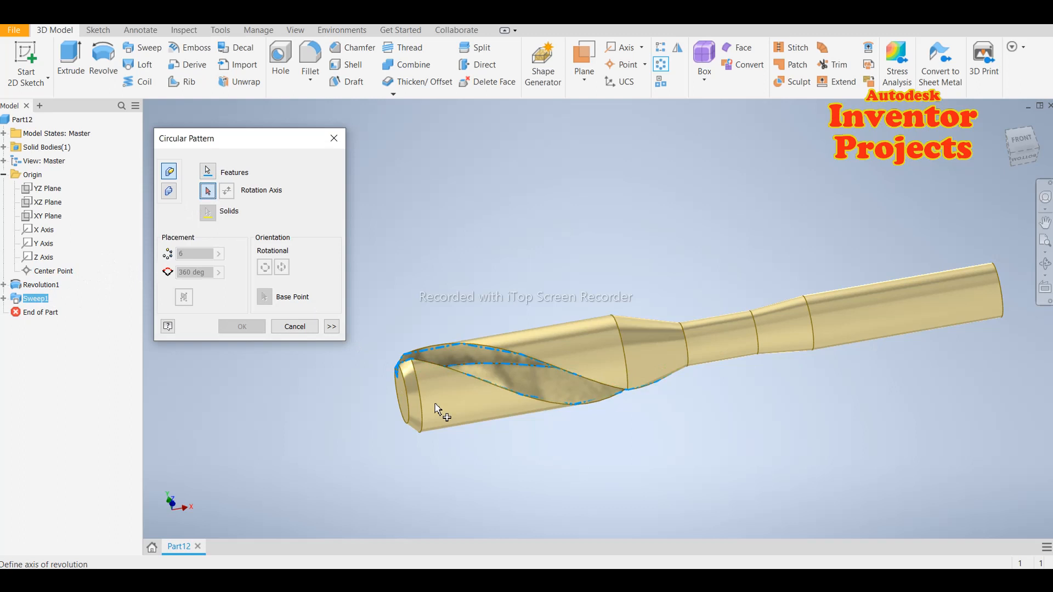
{"action": "left_click", "coordinate": [453, 425]}
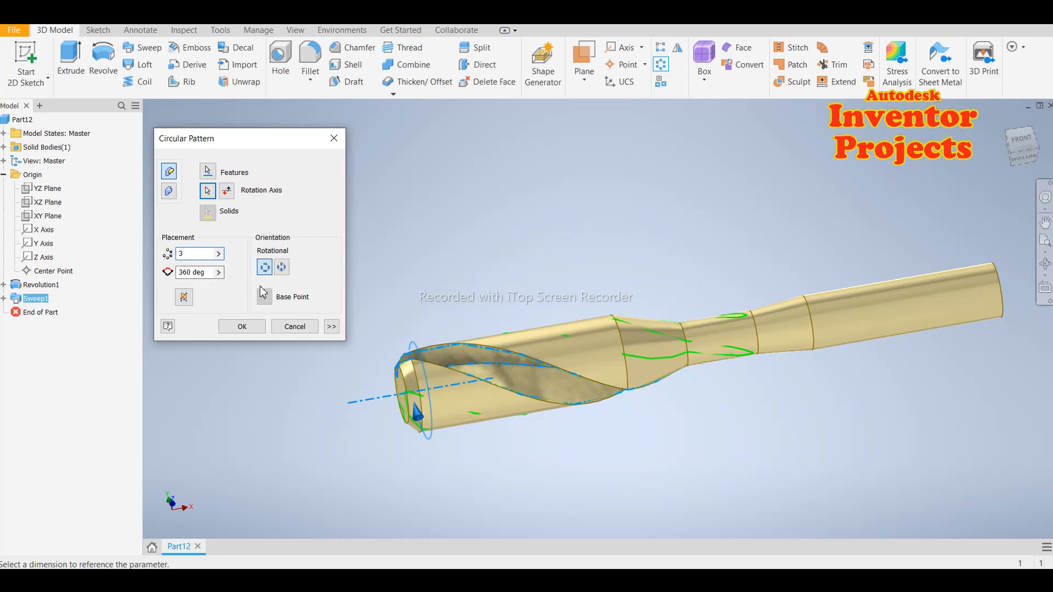
{"action": "left_click", "coordinate": [242, 326]}
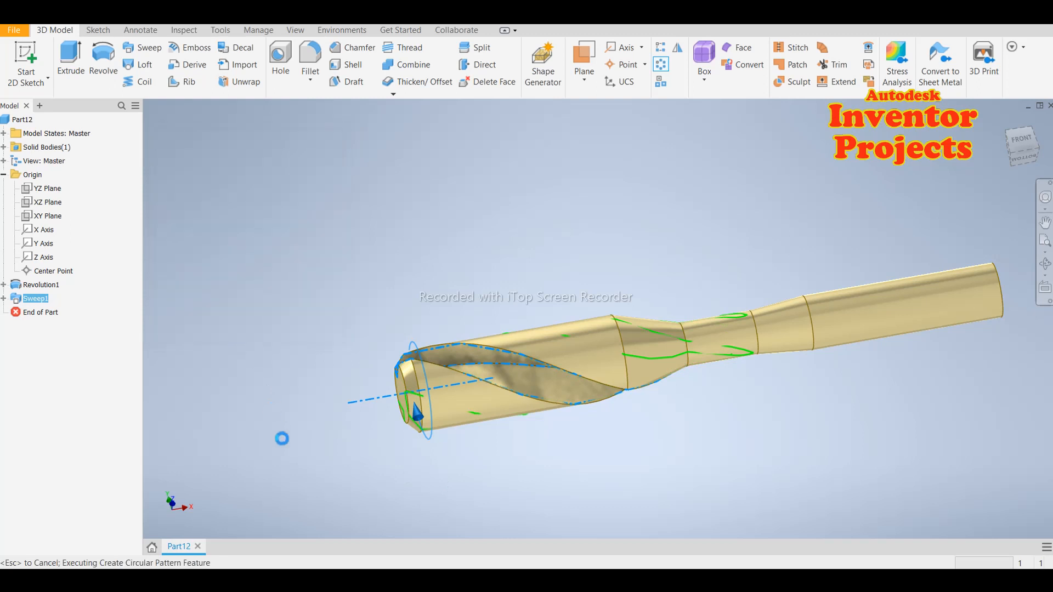
Sketch a 14 mm diameter circle centred on the shaft's fluted end face and finish the sketch.
{"action": "scroll", "coordinate": [525, 376], "scroll_direction": "up", "scroll_amount": 5}
{"action": "scroll", "coordinate": [531, 396], "scroll_direction": "down", "scroll_amount": 5}
{"action": "middle_click_drag", "start_coordinate": [527, 411], "coordinate": [586, 425], "text": "shift"}
{"action": "left_click", "coordinate": [440, 373]}
{"action": "left_click", "coordinate": [524, 366]}
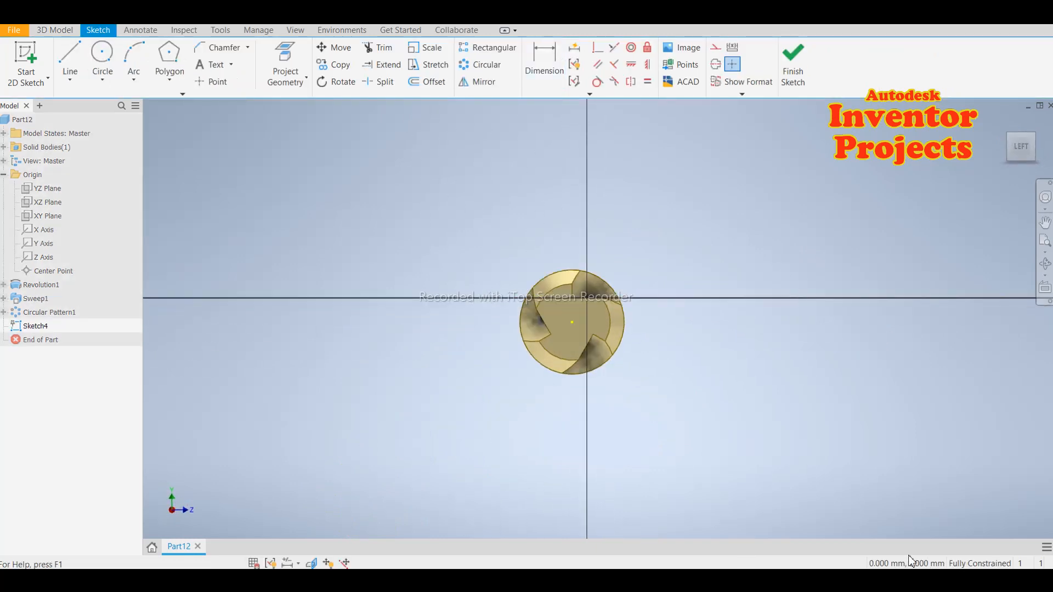
{"action": "left_click", "coordinate": [102, 55]}
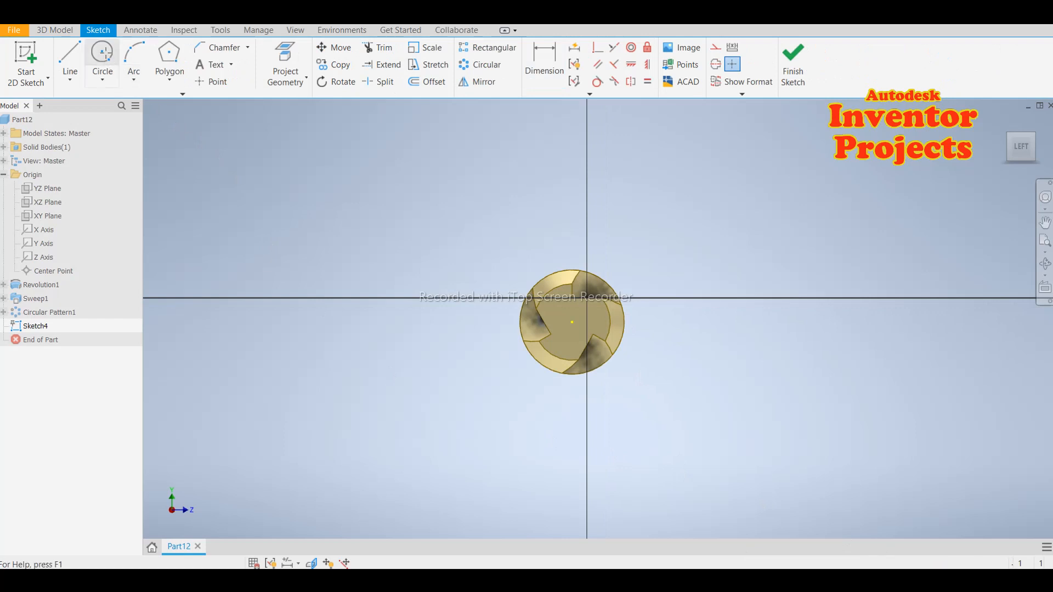
{"action": "left_click", "coordinate": [572, 322]}
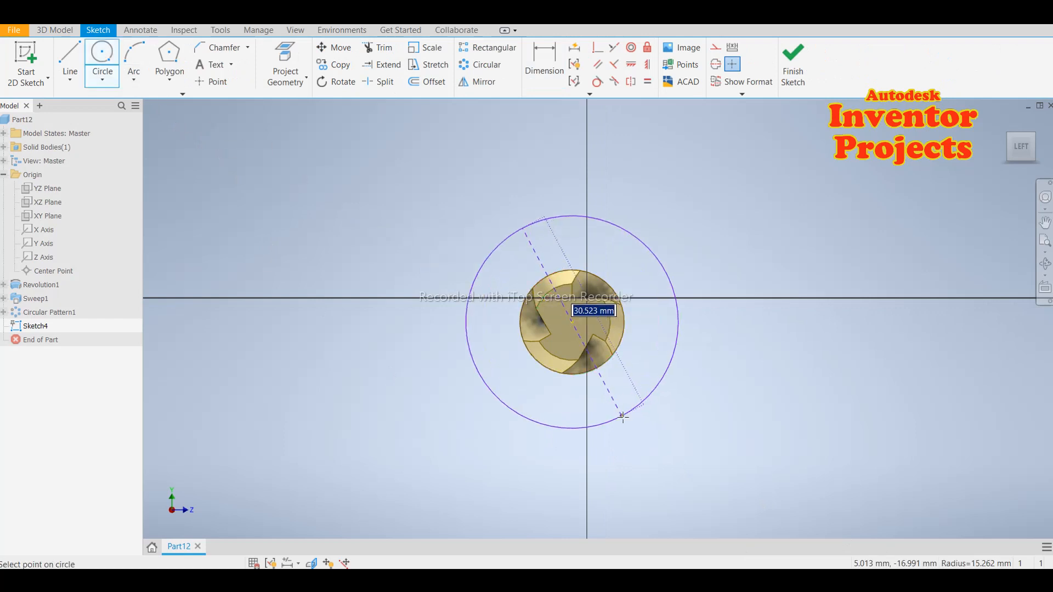
{"action": "type", "text": "14"}
{"action": "key", "text": "Return"}
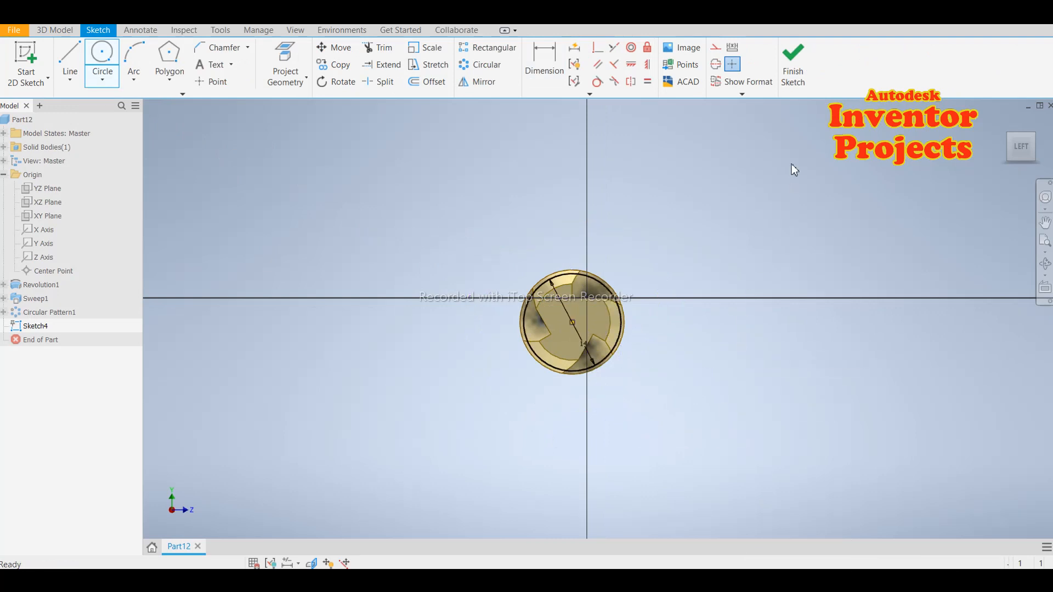
{"action": "left_click", "coordinate": [793, 63]}
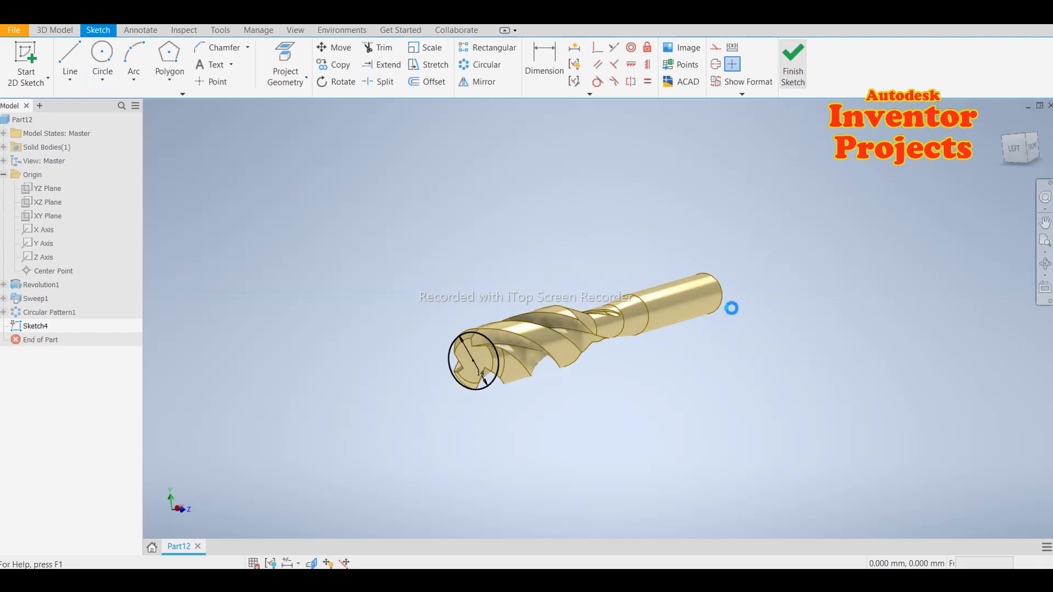
Extrude the 14 mm circle in the flipped direction through all of the shaft as an intersect operation.
{"action": "left_click", "coordinate": [70, 60]}
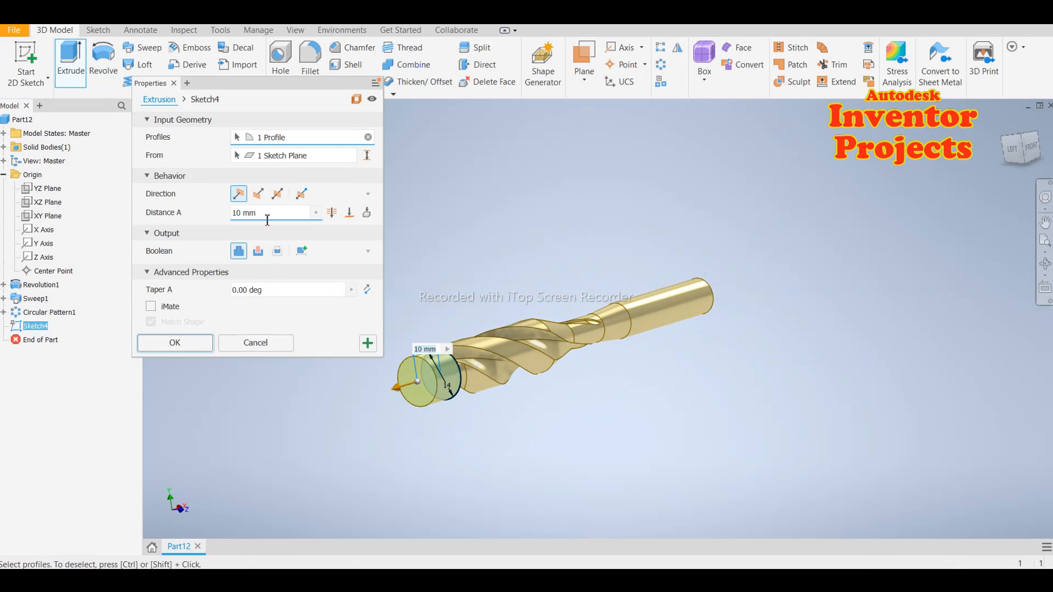
{"action": "left_click", "coordinate": [262, 198]}
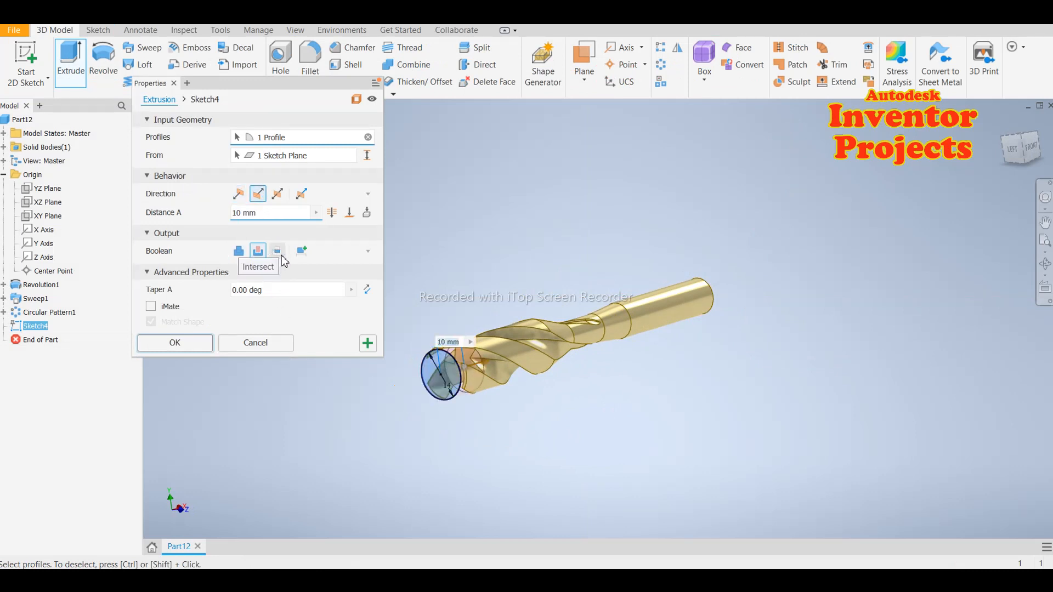
{"action": "left_click", "coordinate": [281, 257]}
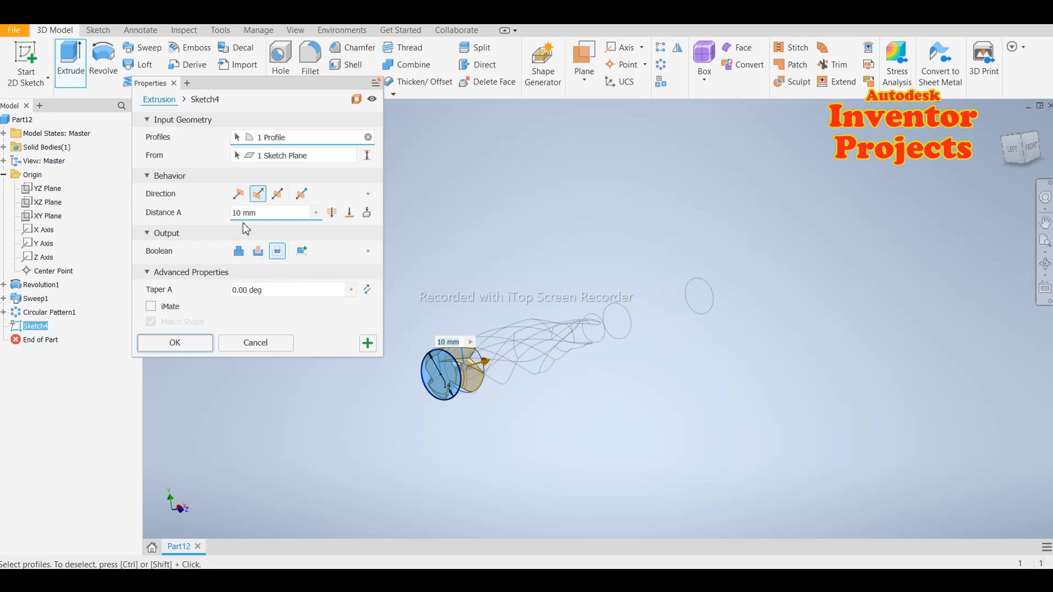
{"action": "left_click_drag", "start_coordinate": [259, 213], "coordinate": [224, 215]}
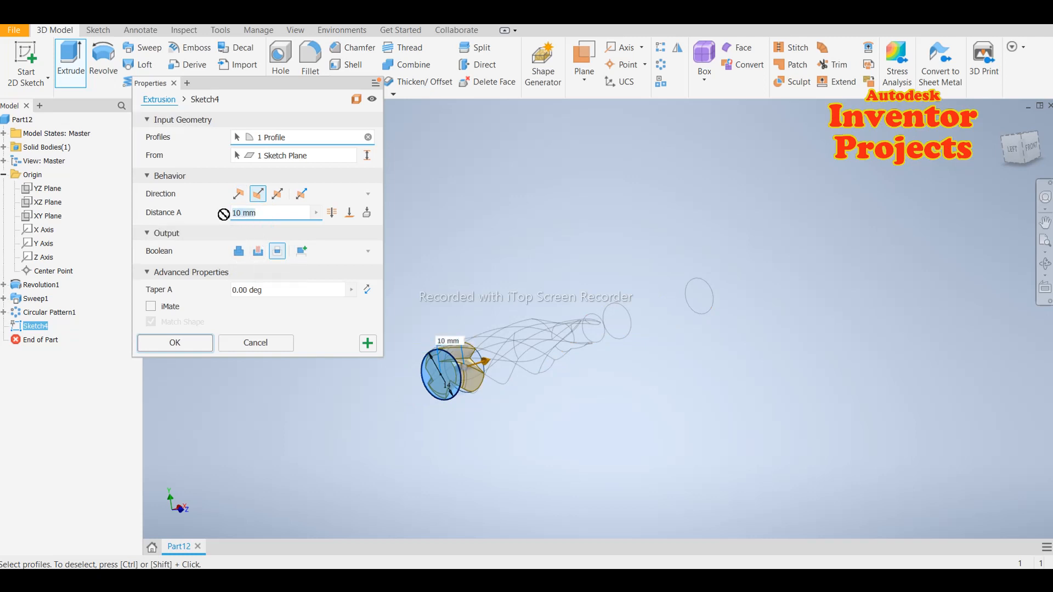
{"action": "left_click", "coordinate": [334, 217]}
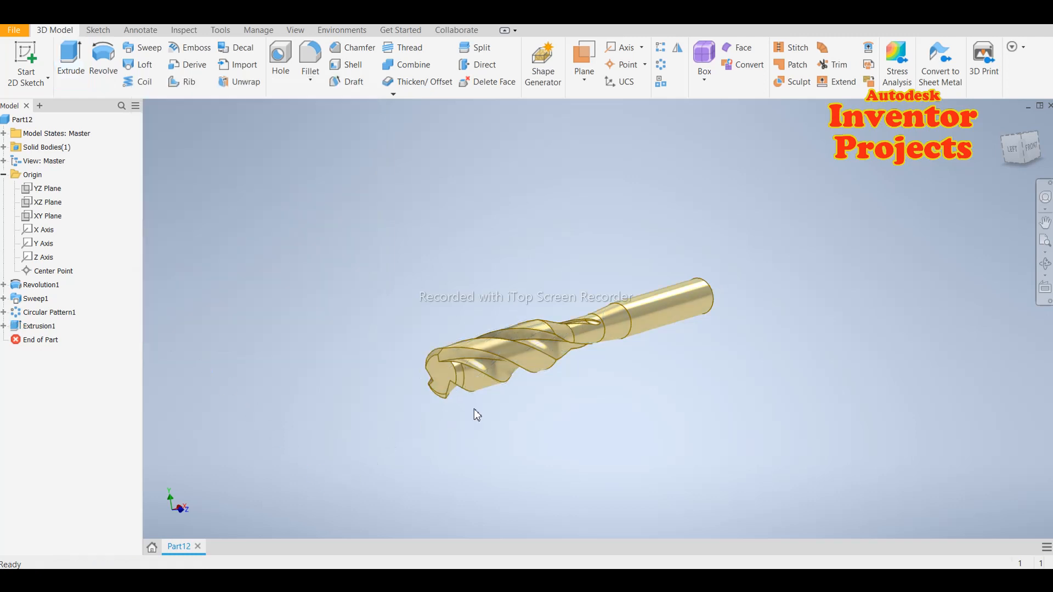
Start a sketch on the XY plane and slice the graphics to expose the tool's lengthwise section.
{"action": "scroll", "coordinate": [474, 409], "scroll_direction": "down", "scroll_amount": 6}
{"action": "scroll", "coordinate": [474, 409], "scroll_direction": "up", "scroll_amount": 5}
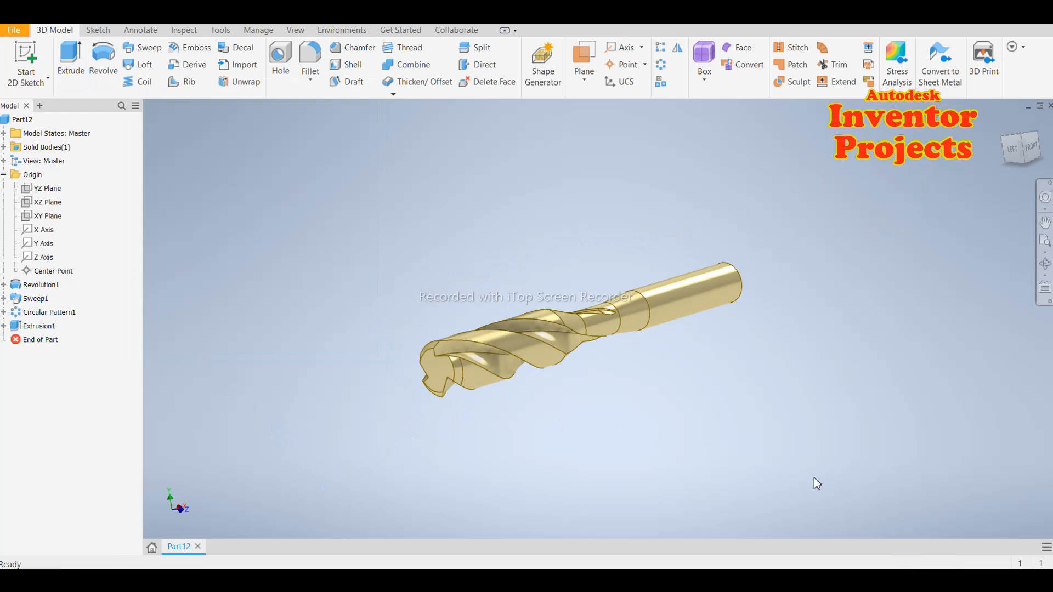
{"action": "left_click", "coordinate": [58, 219]}
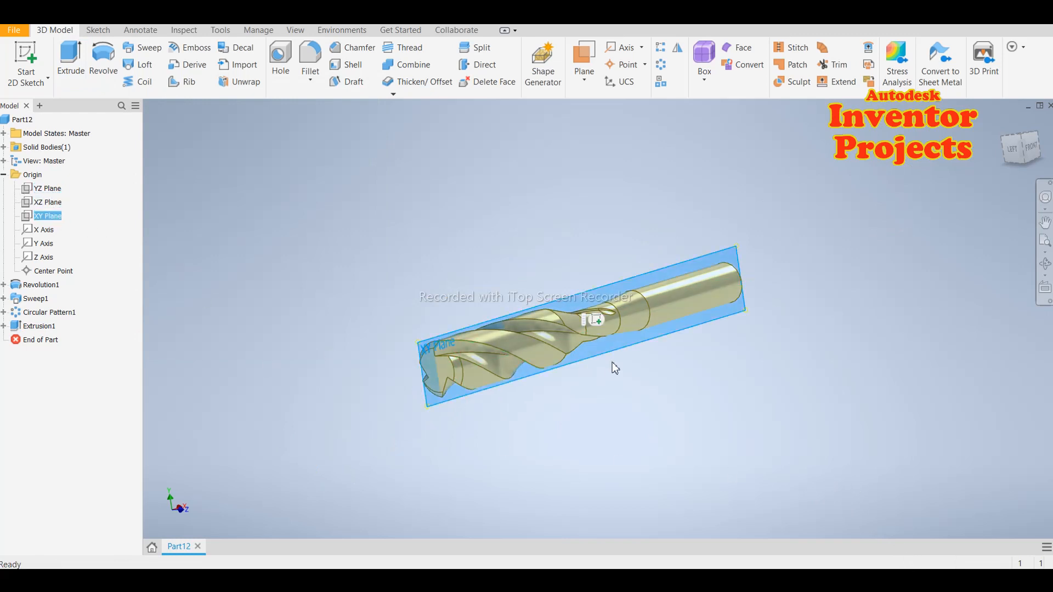
{"action": "left_click", "coordinate": [600, 323]}
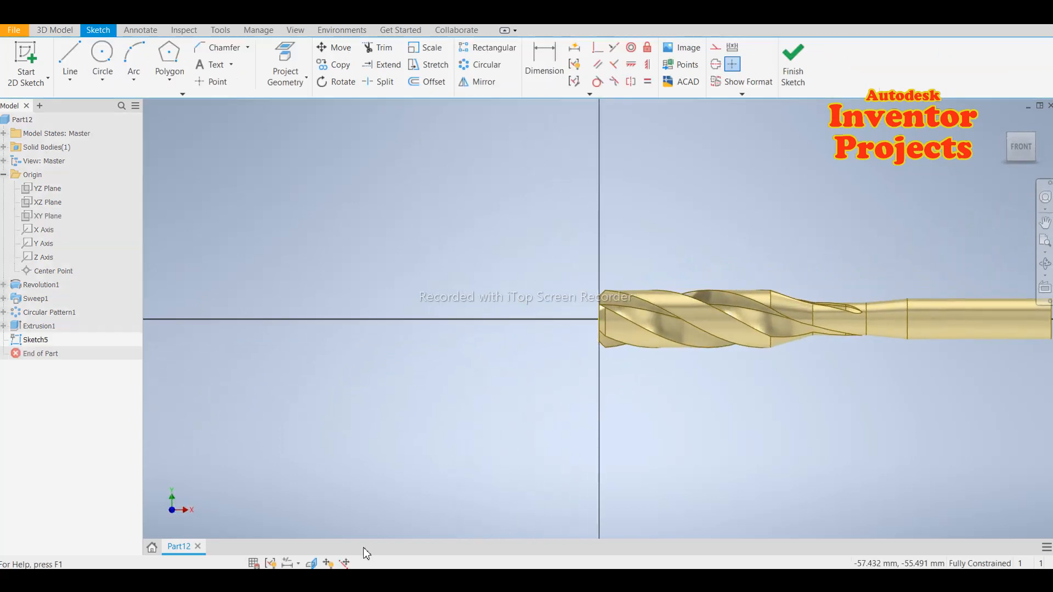
{"action": "scroll", "coordinate": [680, 368], "scroll_direction": "down", "scroll_amount": 3}
{"action": "middle_click_drag", "start_coordinate": [671, 369], "coordinate": [558, 414]}
{"action": "scroll", "coordinate": [591, 368], "scroll_direction": "up", "scroll_amount": 4}
{"action": "scroll", "coordinate": [579, 366], "scroll_direction": "up", "scroll_amount": 3}
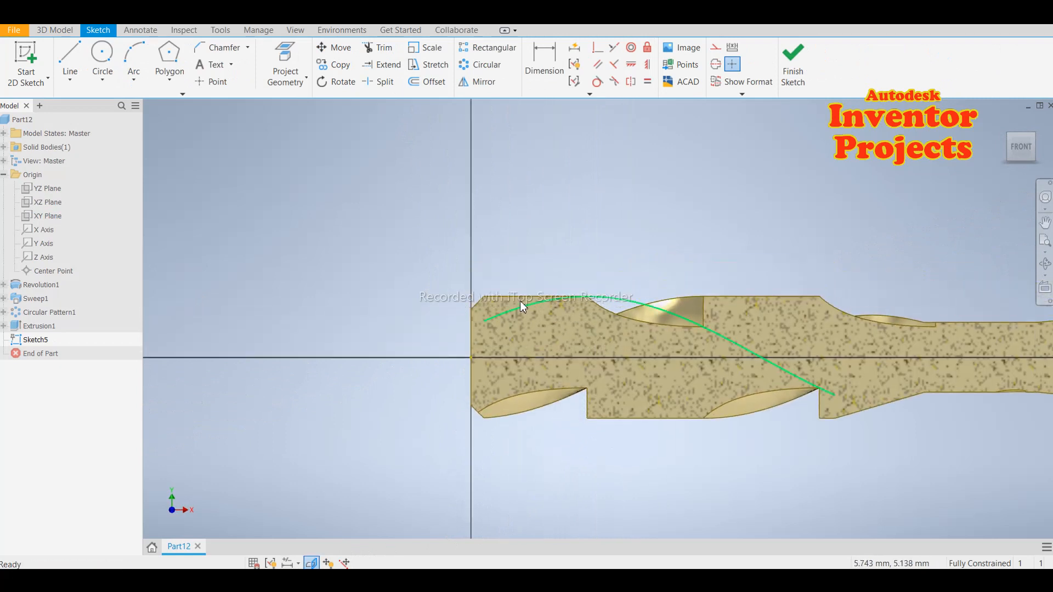
Draw a horizontal line from the upper chamfer corner to about 11.7 mm beyond the end face and convert it to construction.
{"action": "left_click", "coordinate": [70, 60]}
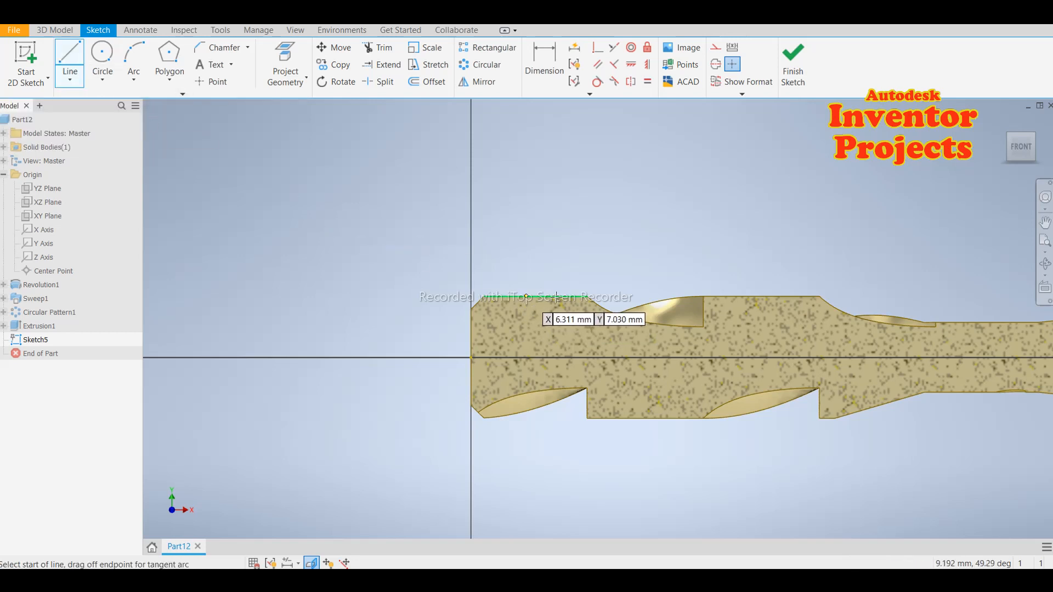
{"action": "left_click", "coordinate": [485, 297]}
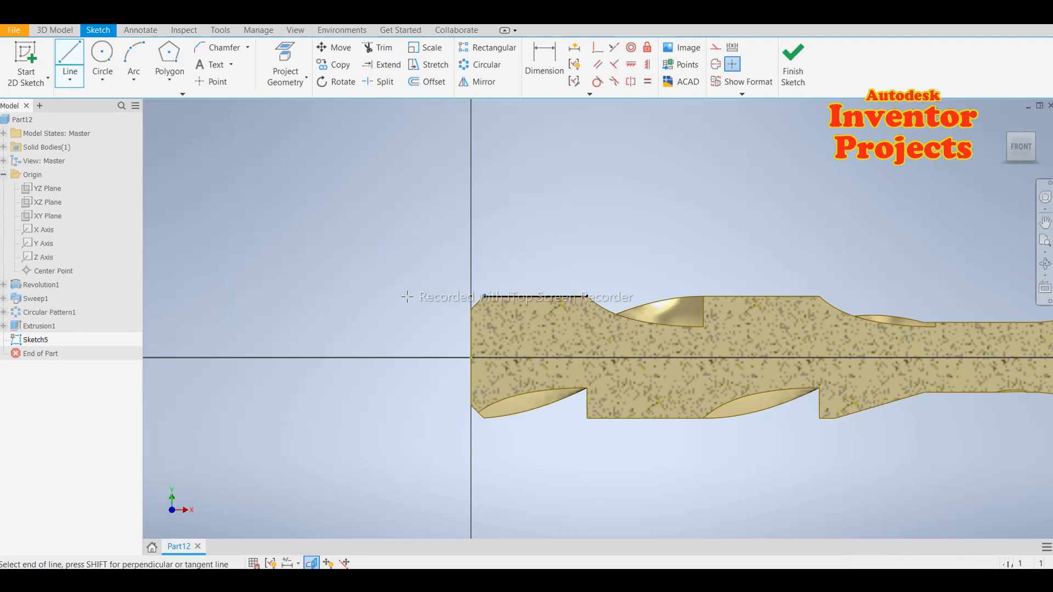
{"action": "left_click", "coordinate": [370, 296]}
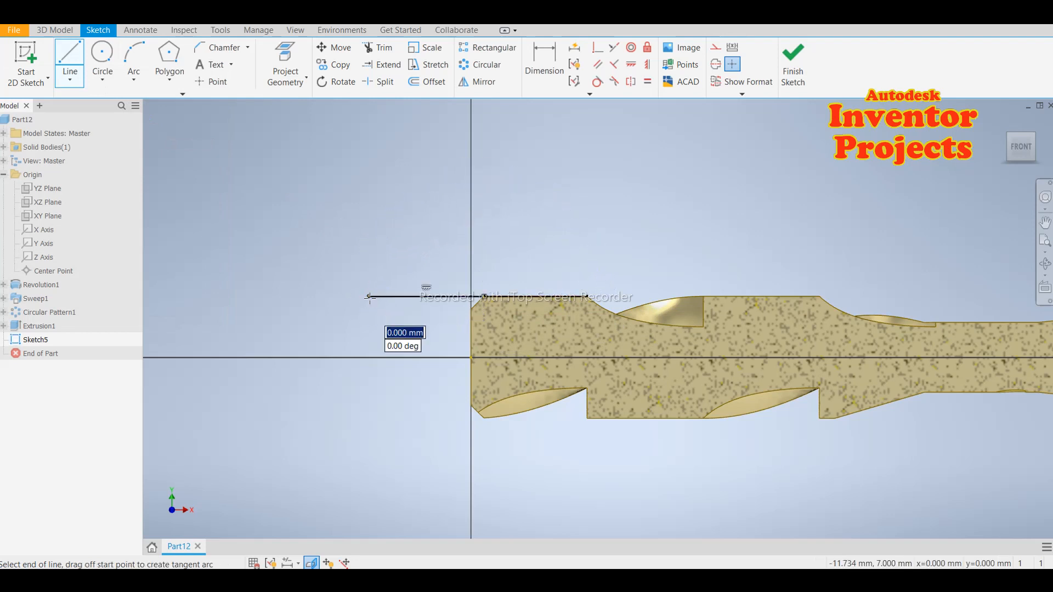
{"action": "key", "text": "Escape"}
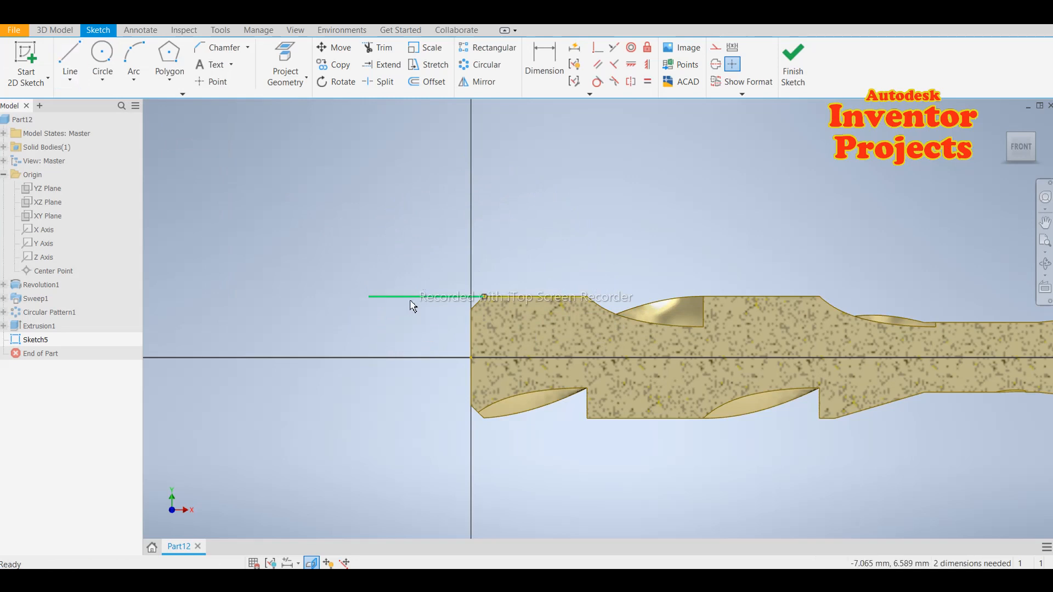
{"action": "right_click", "coordinate": [416, 304]}
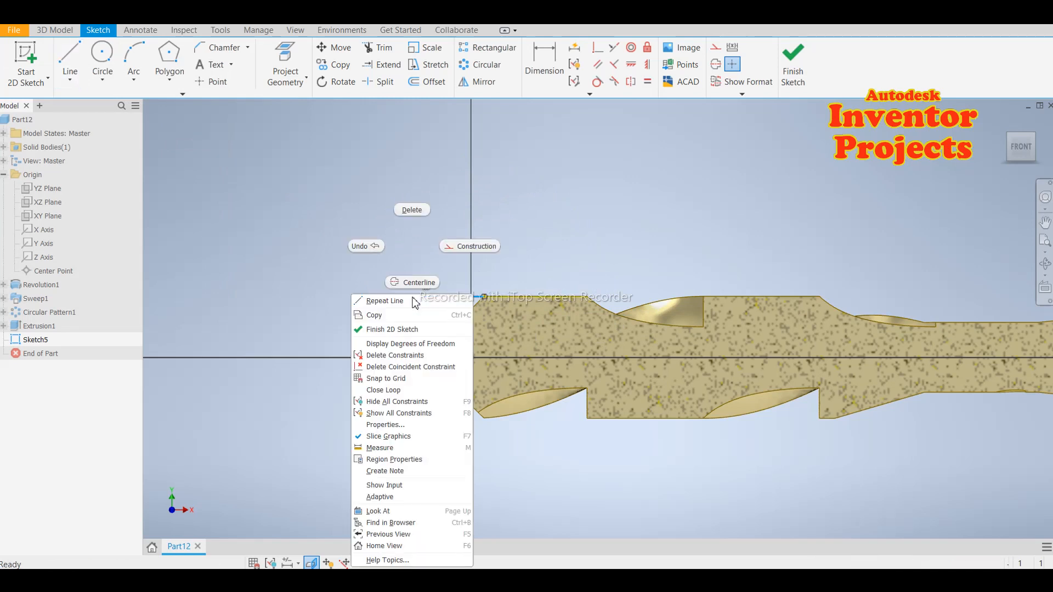
{"action": "left_click", "coordinate": [464, 249]}
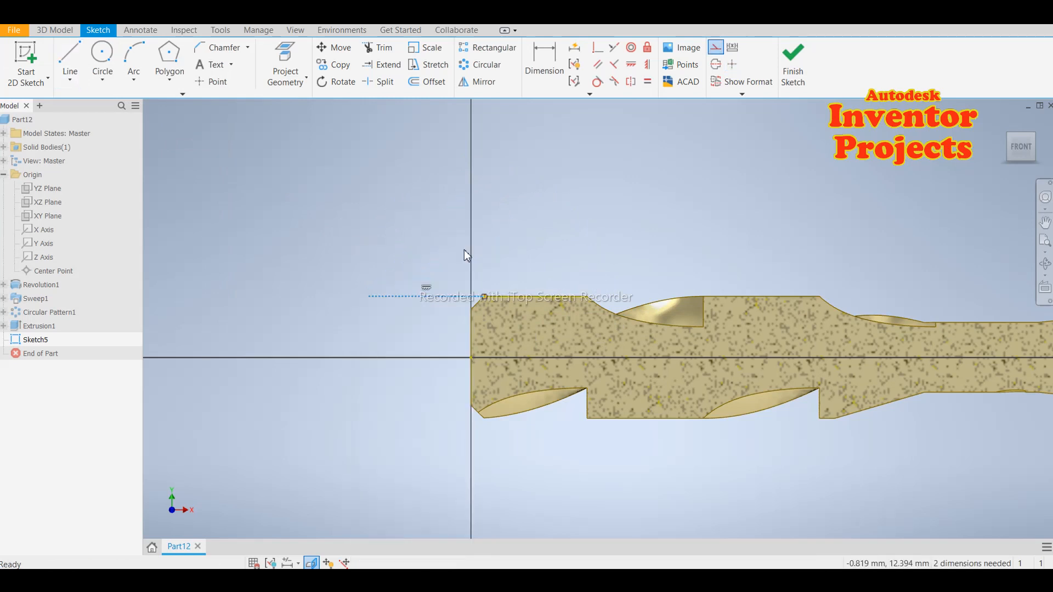
Draw a three-sided polygon about 4.5 mm high, pointing down, directly above the construction line's free end.
{"action": "middle_click_drag", "start_coordinate": [423, 318], "coordinate": [502, 353]}
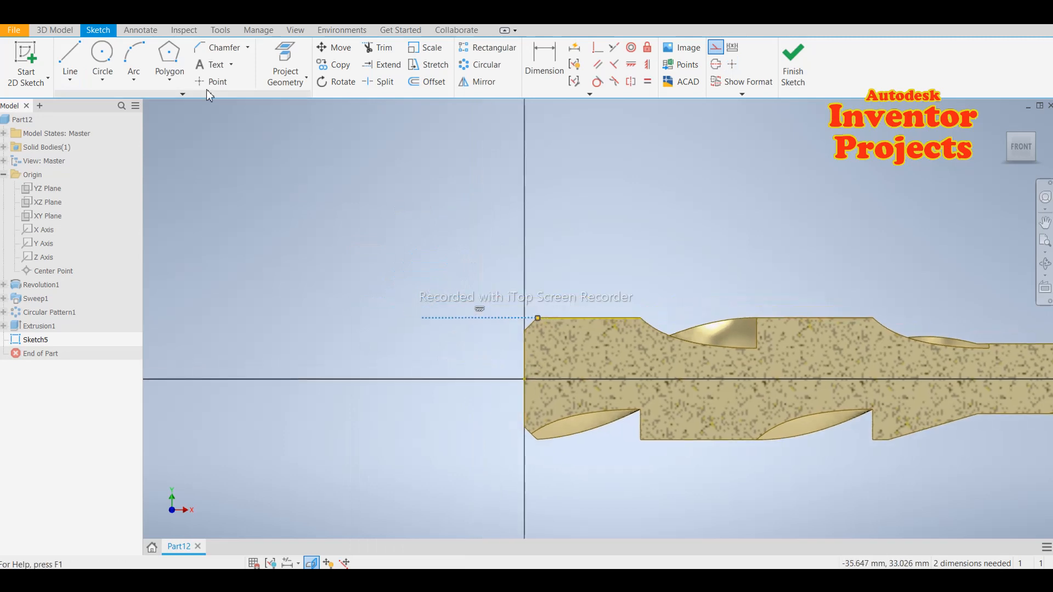
{"action": "left_click", "coordinate": [169, 57]}
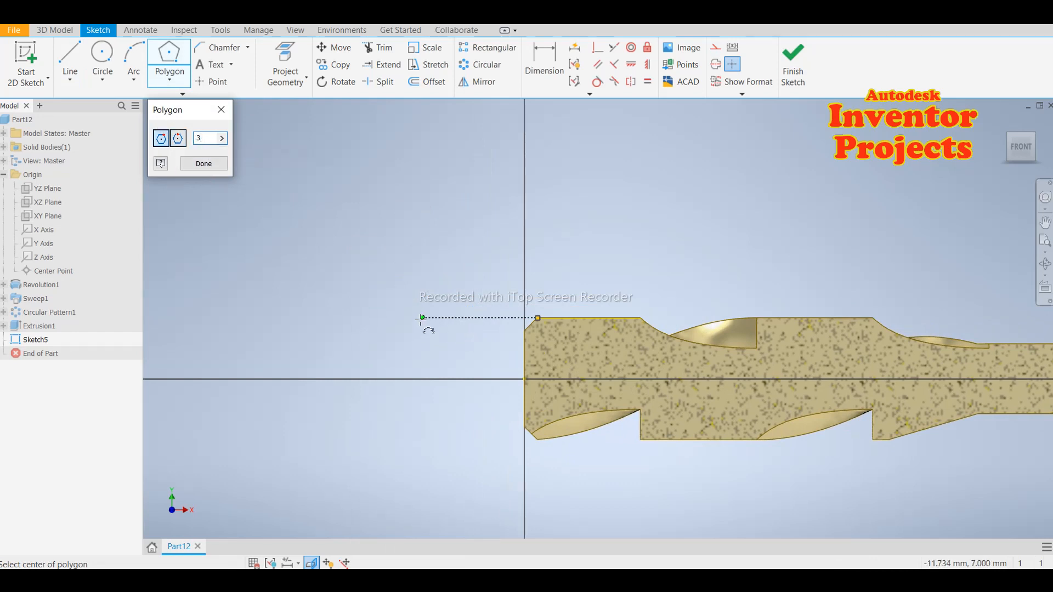
{"action": "left_click", "coordinate": [422, 250]}
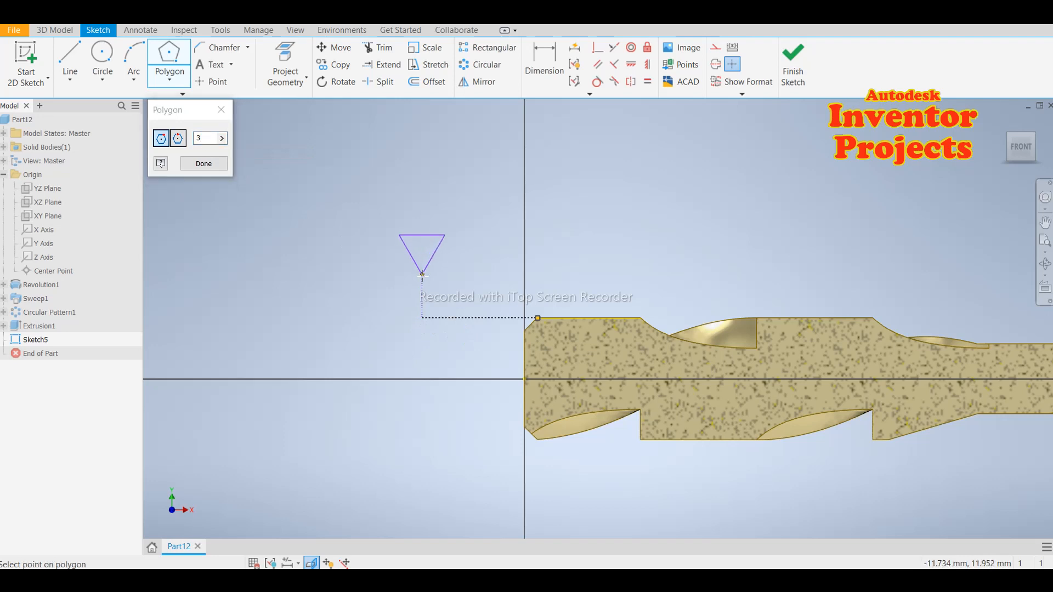
{"action": "left_click", "coordinate": [422, 275]}
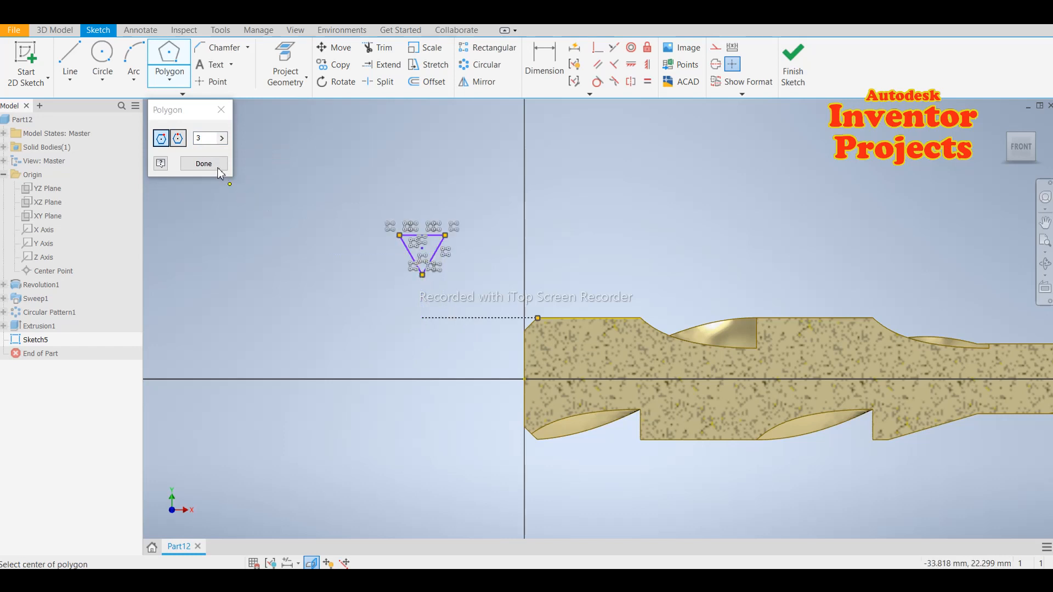
{"action": "left_click", "coordinate": [203, 164]}
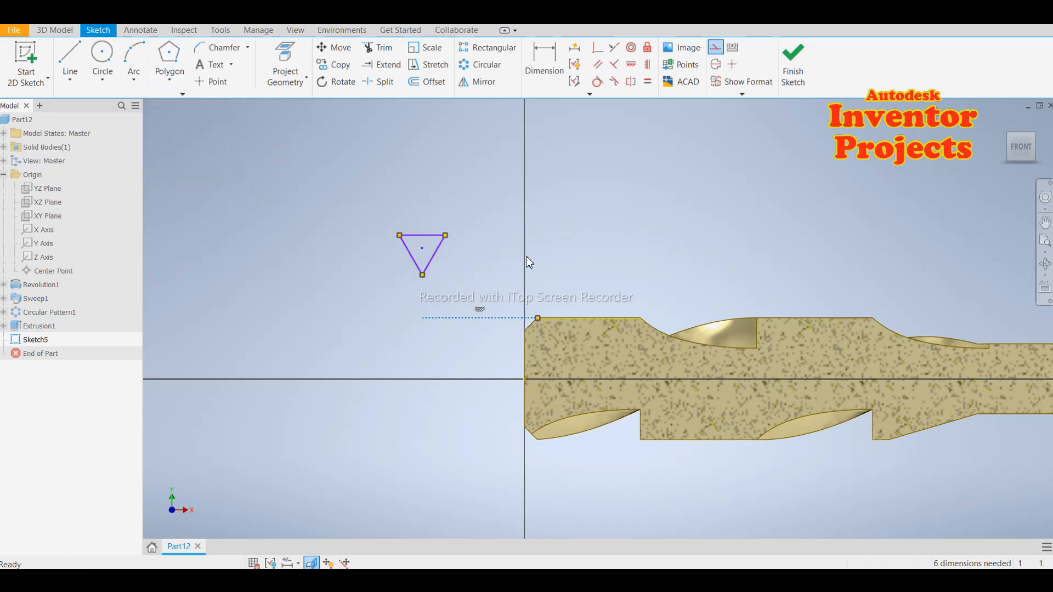
Dimension the triangle's height between its lower vertex and upper edge, and set it to 0.92 mm.
{"action": "middle_click_drag", "start_coordinate": [504, 266], "coordinate": [476, 281]}
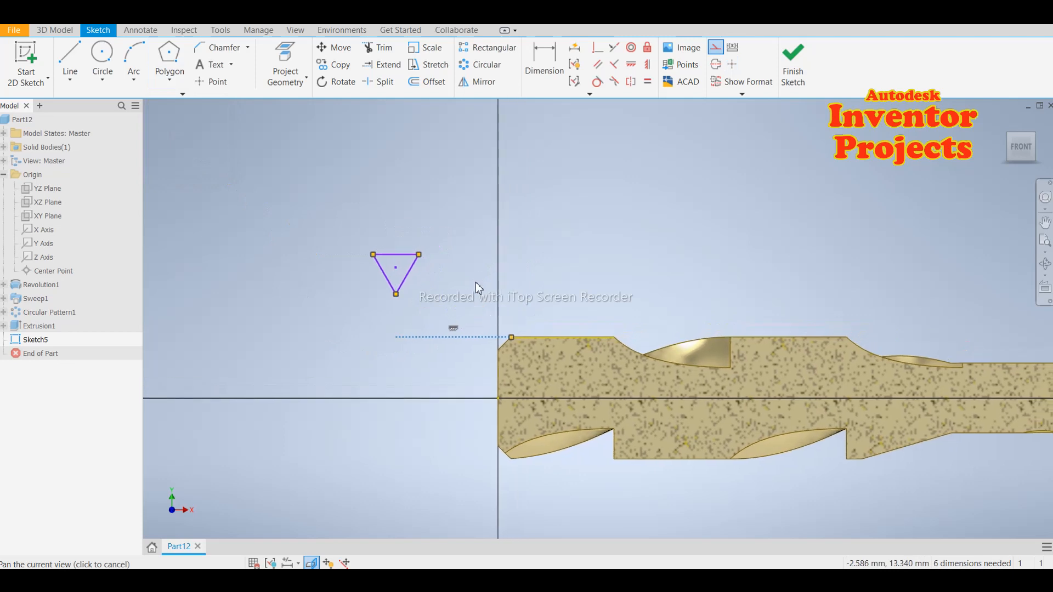
{"action": "key", "text": "d"}
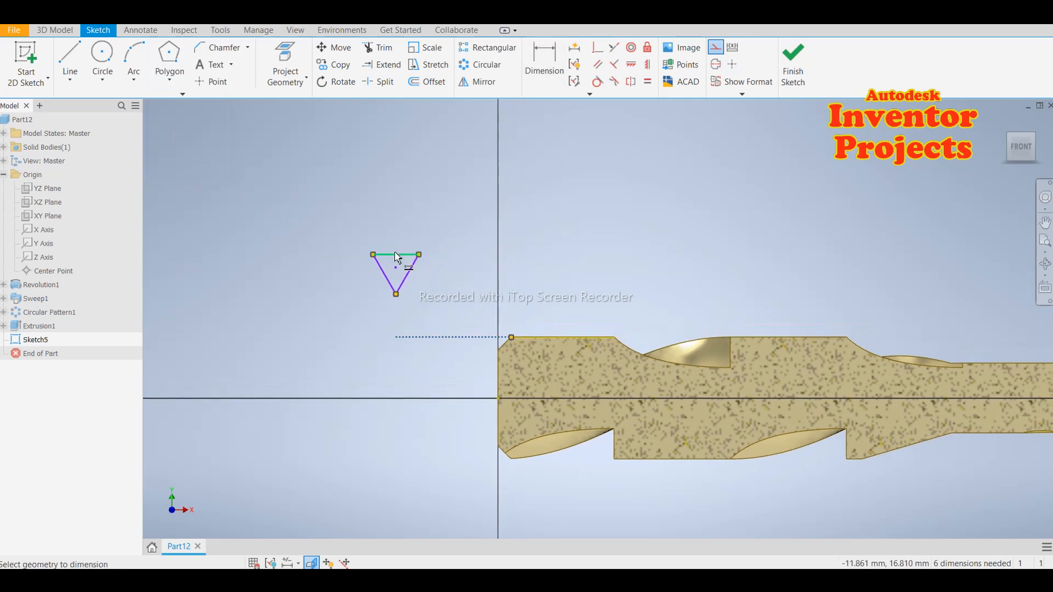
{"action": "left_click", "coordinate": [396, 295]}
{"action": "left_click", "coordinate": [408, 254]}
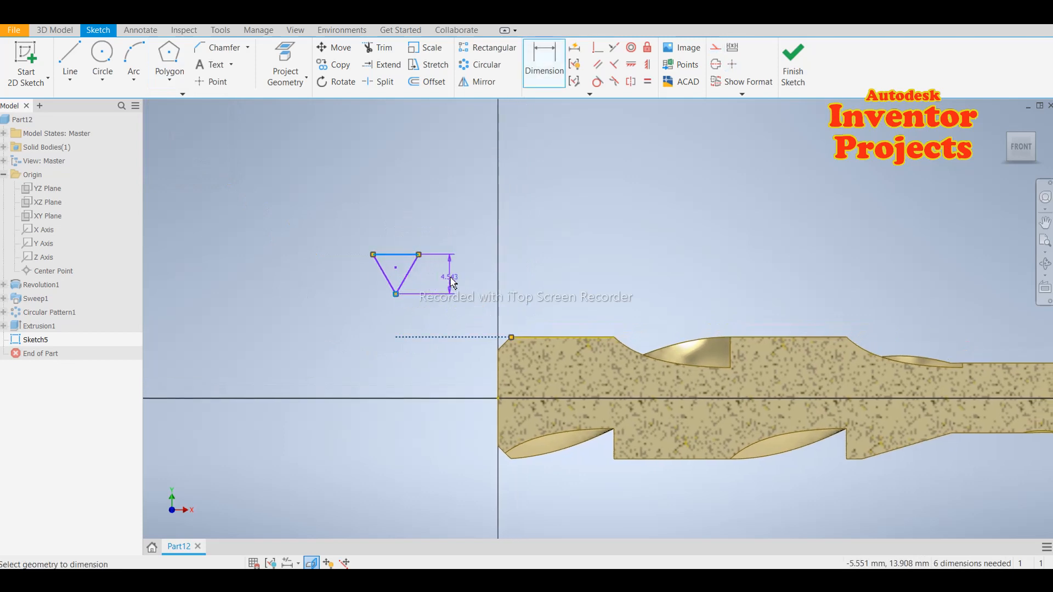
{"action": "left_click", "coordinate": [462, 281]}
{"action": "type", "text": "0.92"}
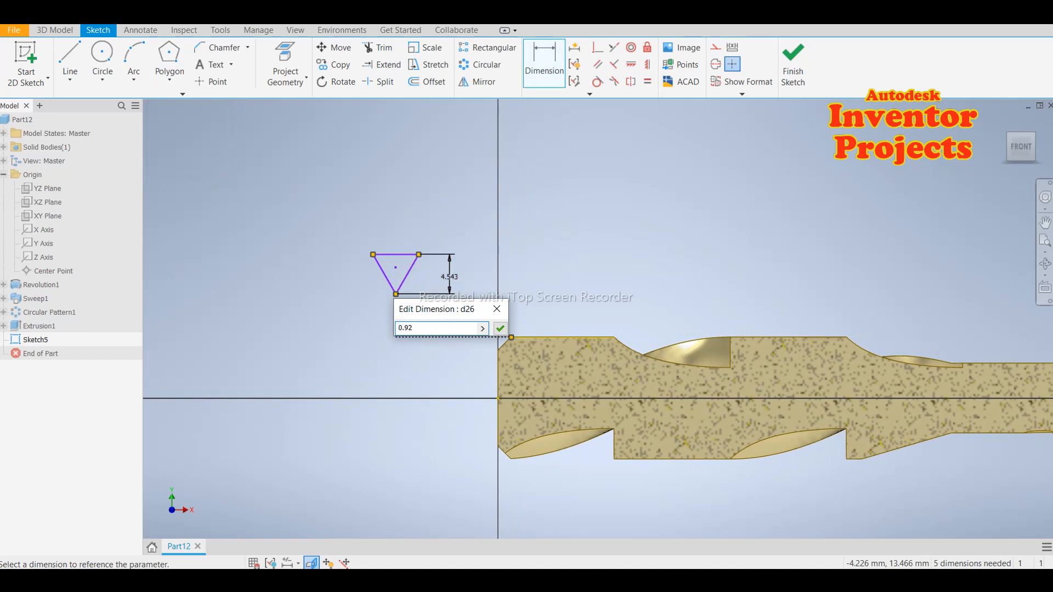
{"action": "left_click", "coordinate": [499, 328]}
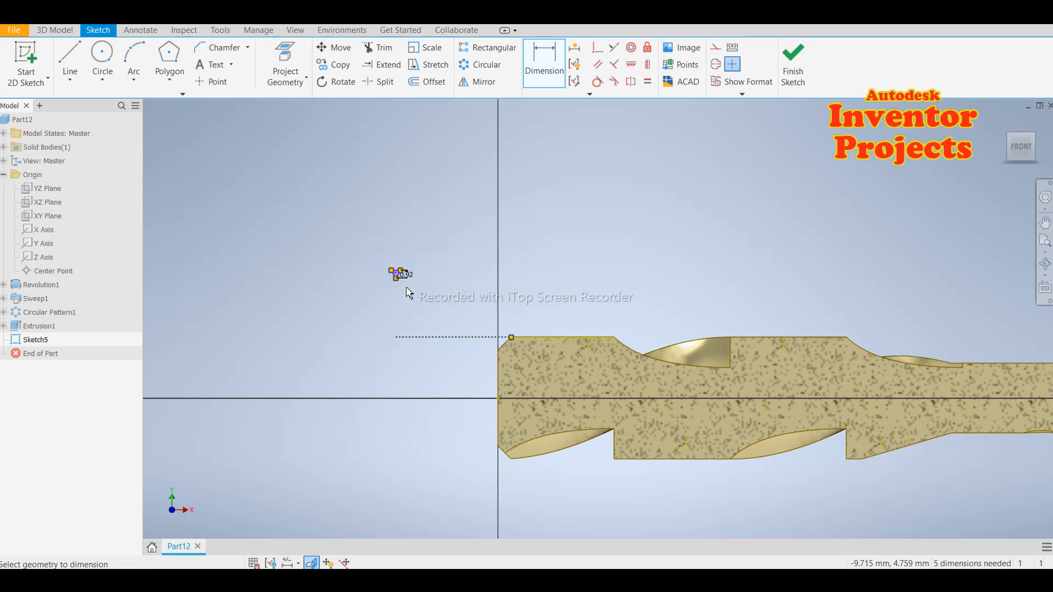
Round the small triangle's lower vertex with a 0.22 mm fillet between its two slanted sides.
{"action": "scroll", "coordinate": [406, 290], "scroll_direction": "up", "scroll_amount": 5}
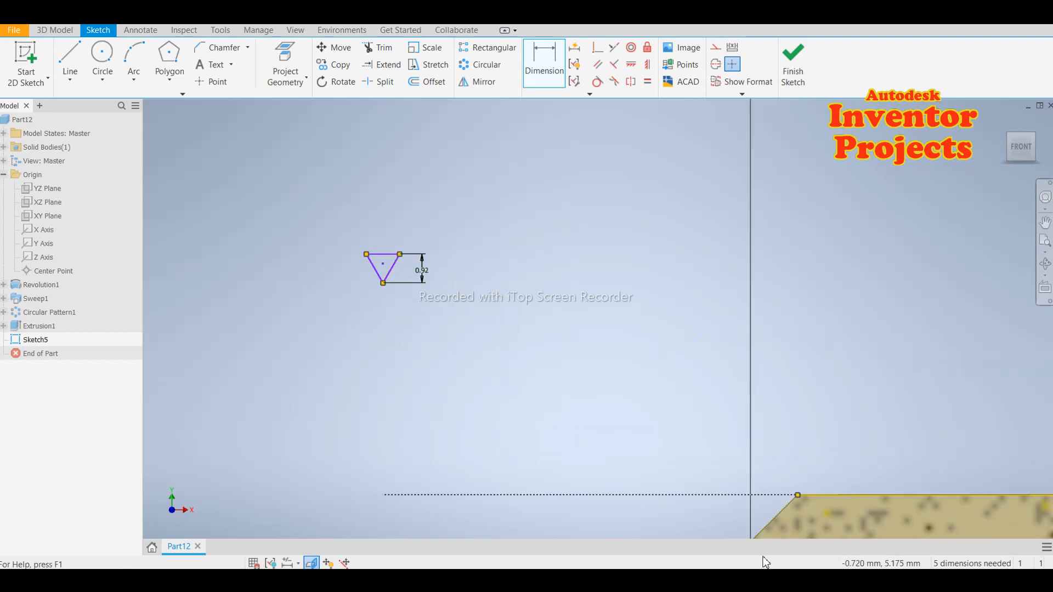
{"action": "scroll", "coordinate": [384, 273], "scroll_direction": "up", "scroll_amount": 3}
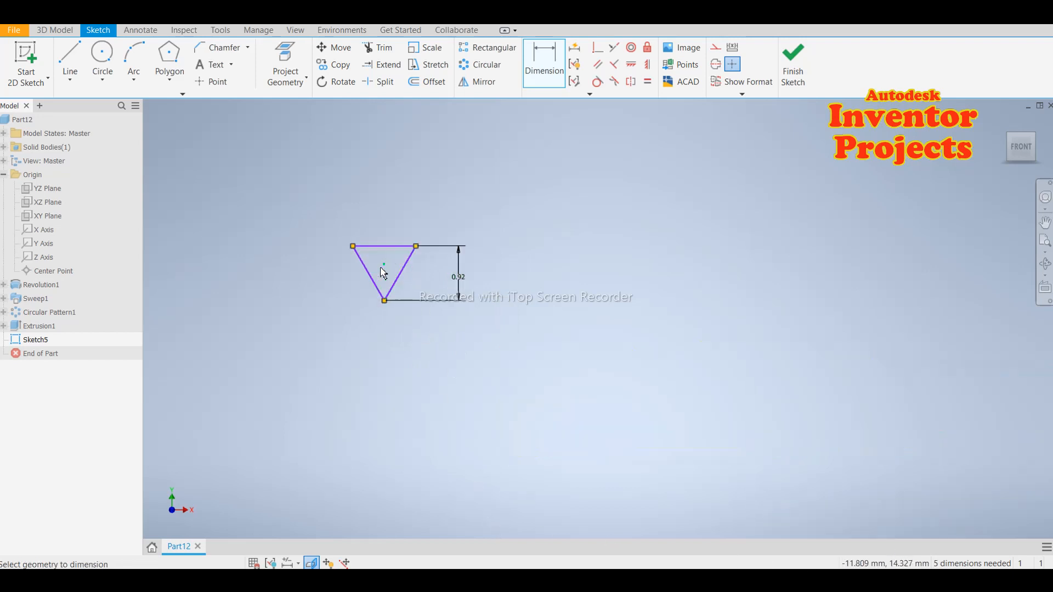
{"action": "left_click", "coordinate": [248, 47]}
{"action": "left_click", "coordinate": [222, 80]}
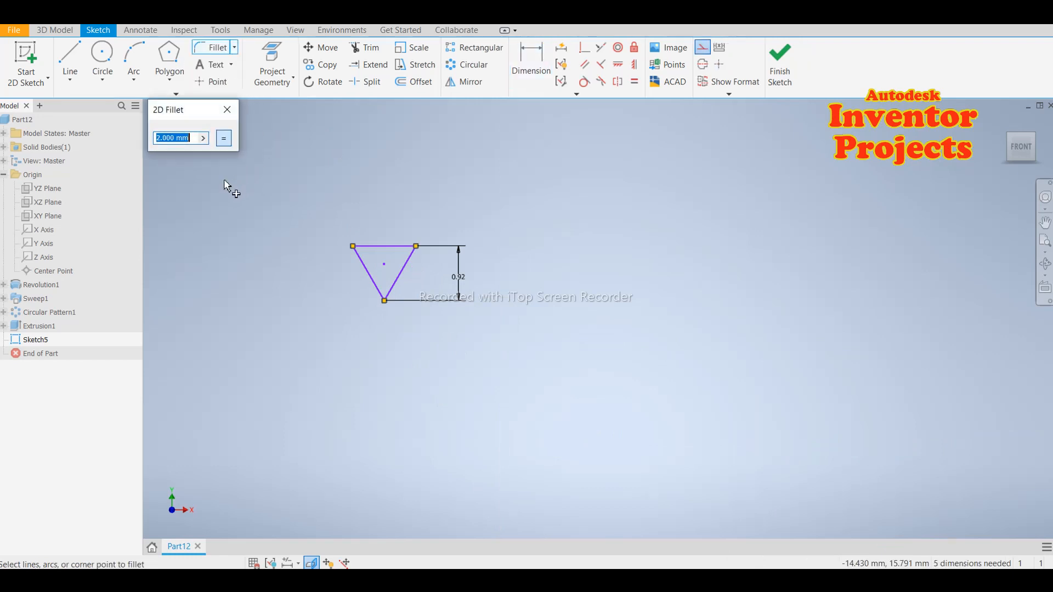
{"action": "type", "text": "0.22"}
{"action": "left_click", "coordinate": [378, 297]}
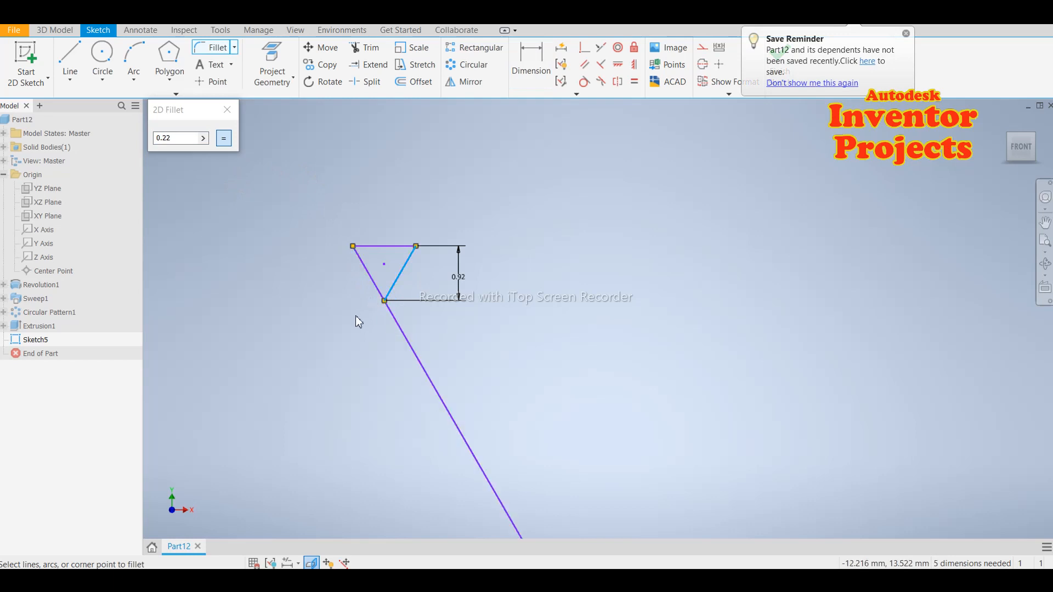
{"action": "key", "text": "Escape"}
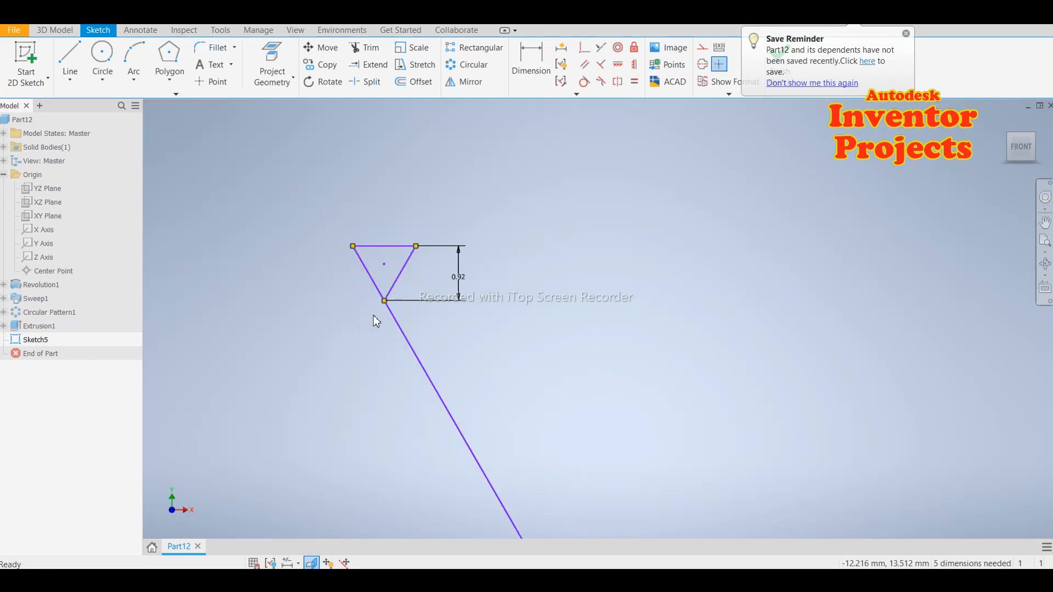
{"action": "scroll", "coordinate": [370, 260], "scroll_direction": "up", "scroll_amount": 6}
{"action": "middle_click_drag", "start_coordinate": [444, 282], "coordinate": [517, 296]}
{"action": "left_click", "coordinate": [214, 48]}
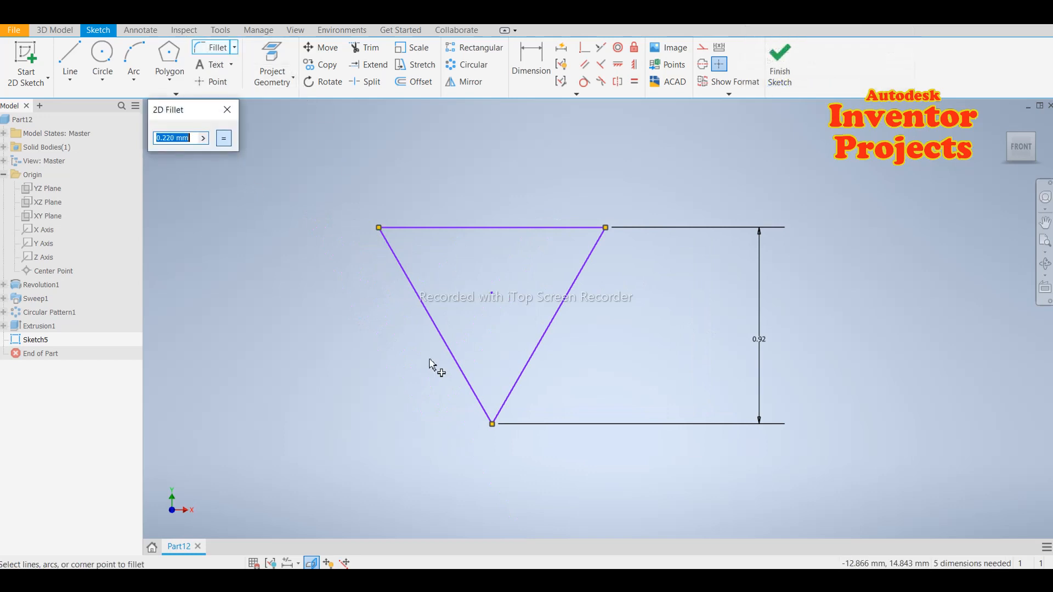
{"action": "left_click", "coordinate": [475, 396]}
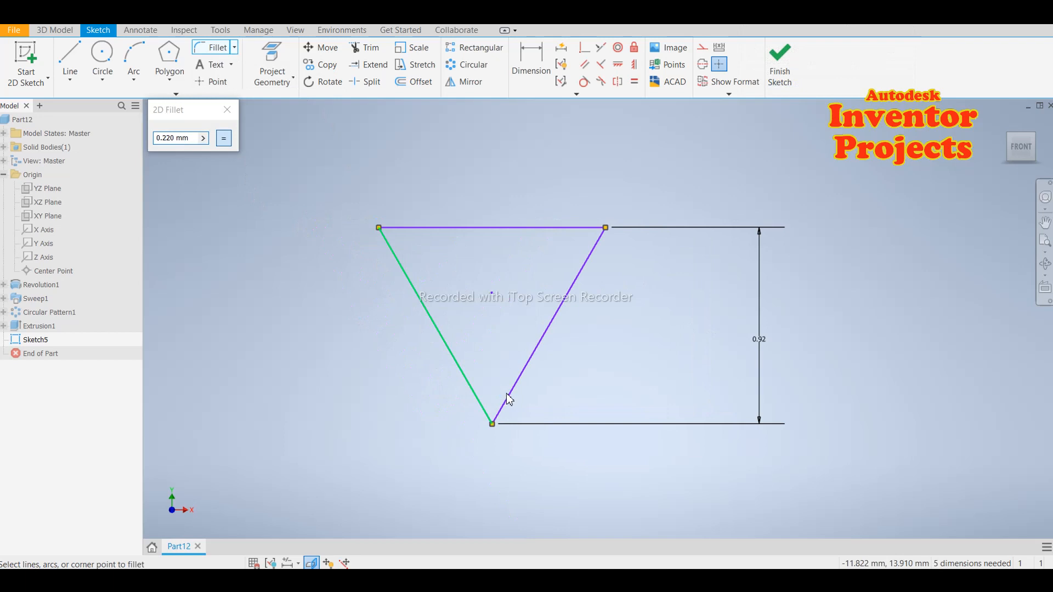
{"action": "left_click", "coordinate": [511, 393]}
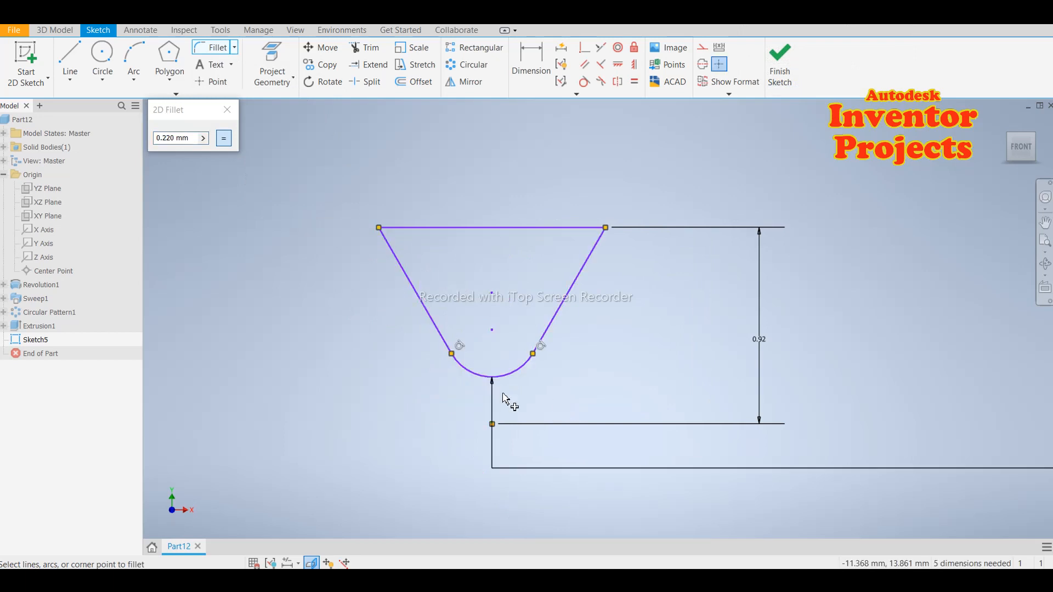
{"action": "left_click", "coordinate": [227, 110]}
Constrain the triangle's center point coincident with the construction line's free end and finish the sketch.
{"action": "scroll", "coordinate": [356, 334], "scroll_direction": "down", "scroll_amount": 6}
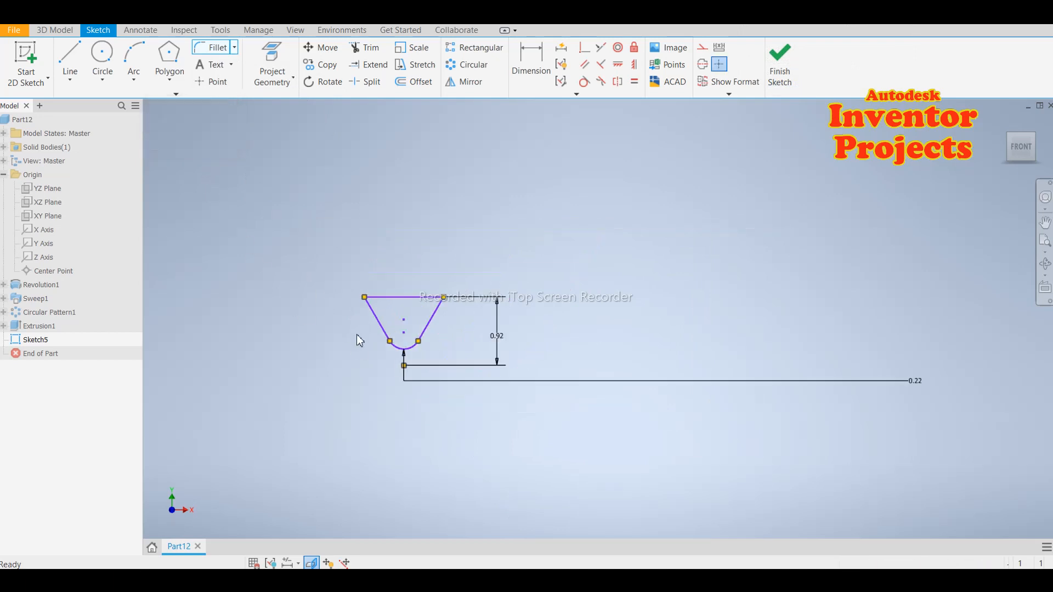
{"action": "middle_click_drag", "start_coordinate": [403, 321], "coordinate": [459, 294]}
{"action": "scroll", "coordinate": [507, 291], "scroll_direction": "down", "scroll_amount": 3}
{"action": "key", "text": "Escape"}
{"action": "middle_click_drag", "start_coordinate": [505, 348], "coordinate": [478, 343]}
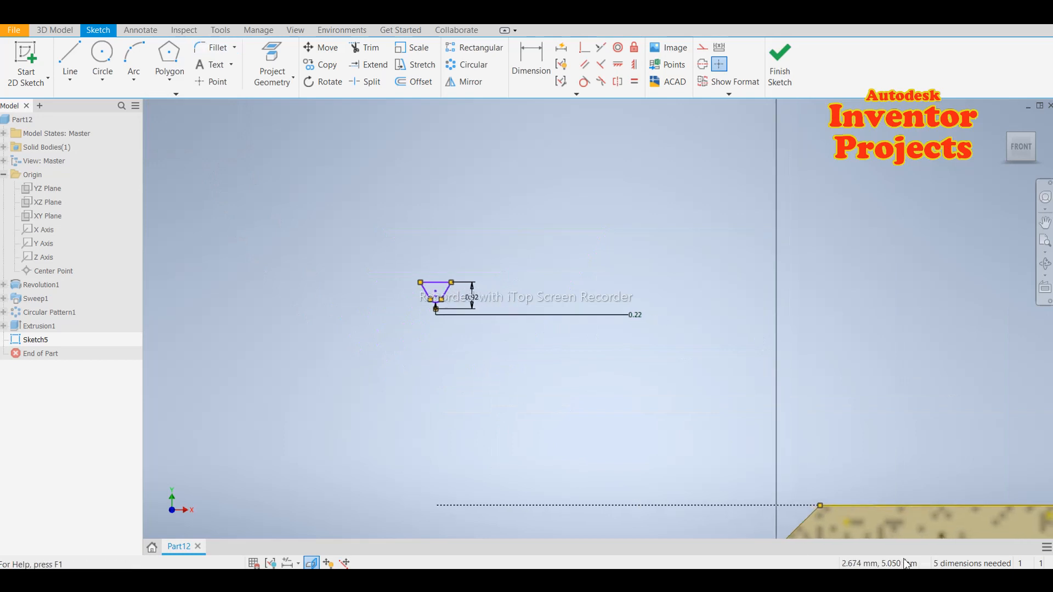
{"action": "left_click", "coordinate": [585, 48]}
{"action": "left_click", "coordinate": [435, 316]}
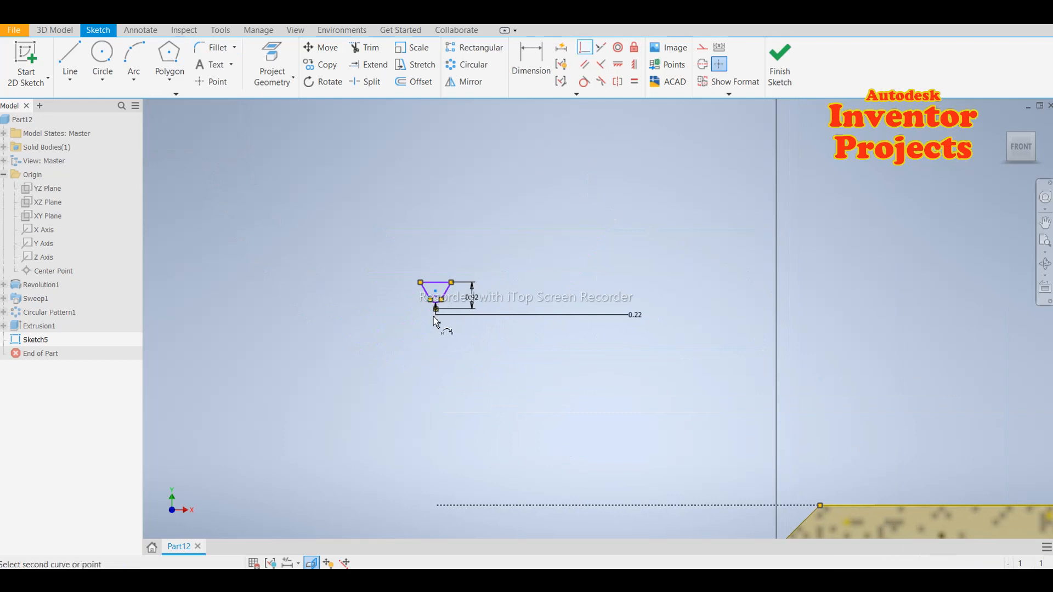
{"action": "left_click", "coordinate": [435, 506]}
{"action": "scroll", "coordinate": [540, 470], "scroll_direction": "down", "scroll_amount": 3}
{"action": "mouse_move", "coordinate": [517, 380]}
{"action": "middle_mouse_down"}
{"action": "mouse_move", "coordinate": [484, 247]}
{"action": "mouse_move", "coordinate": [464, 225]}
{"action": "mouse_move", "coordinate": [416, 214]}
{"action": "middle_mouse_up"}
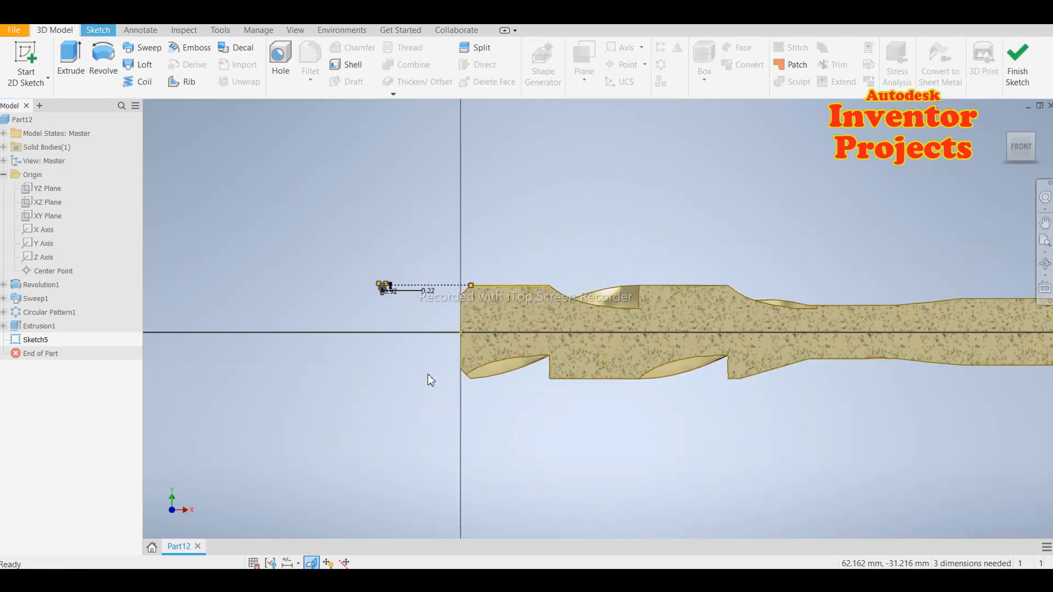
{"action": "scroll", "coordinate": [402, 324], "scroll_direction": "up", "scroll_amount": 3}
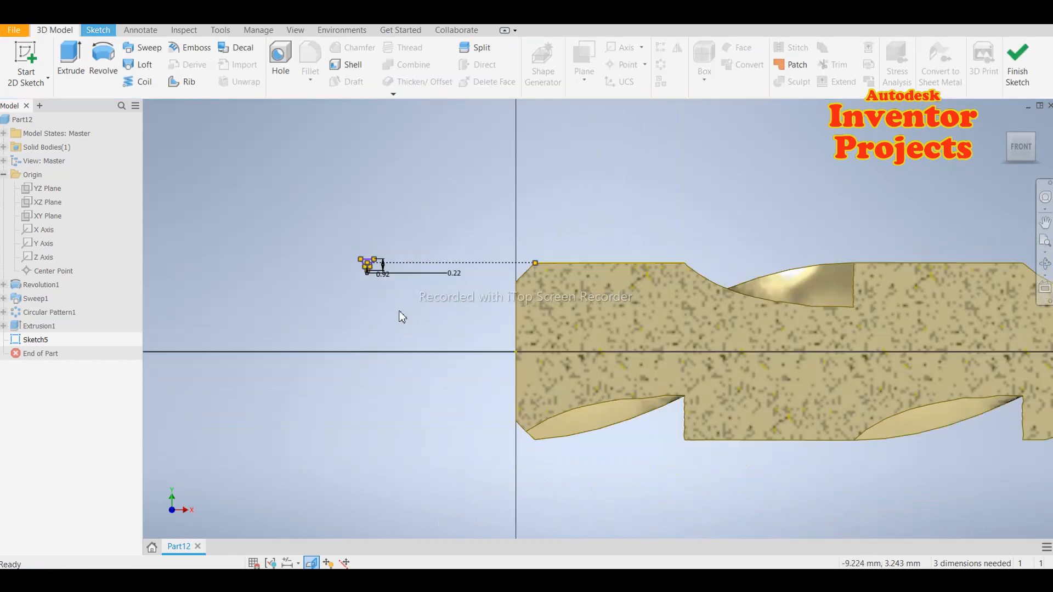
{"action": "middle_click_drag", "start_coordinate": [347, 347], "coordinate": [301, 341]}
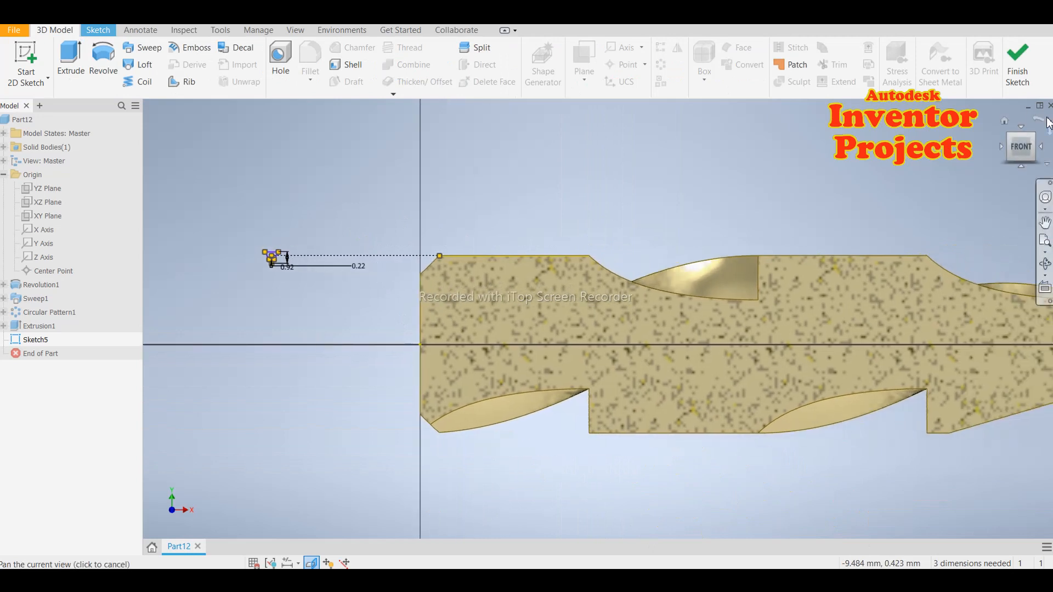
{"action": "left_click", "coordinate": [1016, 69]}
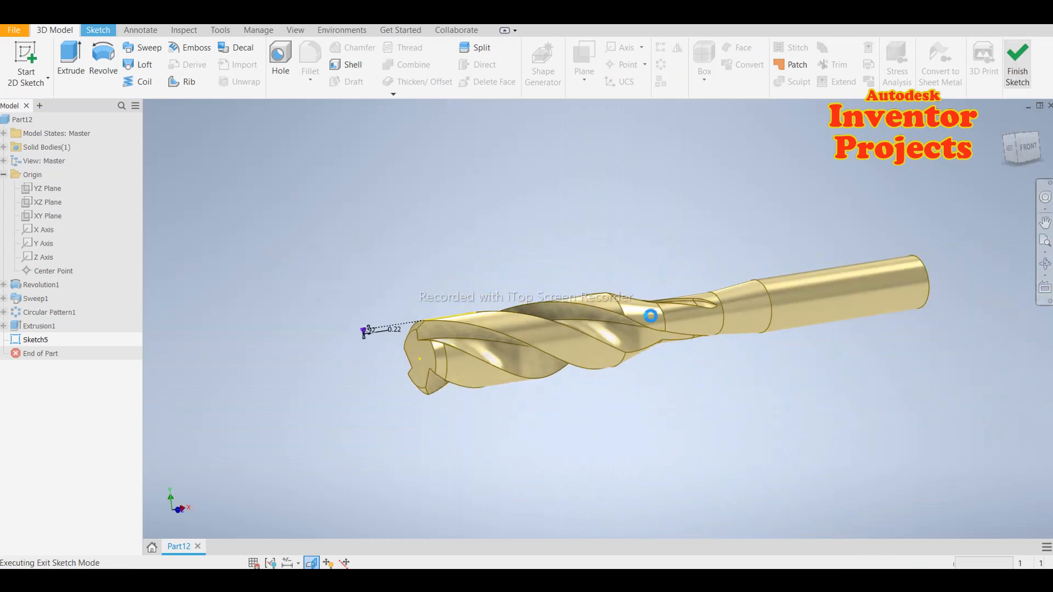
Cut the rounded triangle profile as a coil around the X axis, with 1.5 mm pitch, 70 mm height and no taper.
{"action": "scroll", "coordinate": [417, 378], "scroll_direction": "up", "scroll_amount": 5}
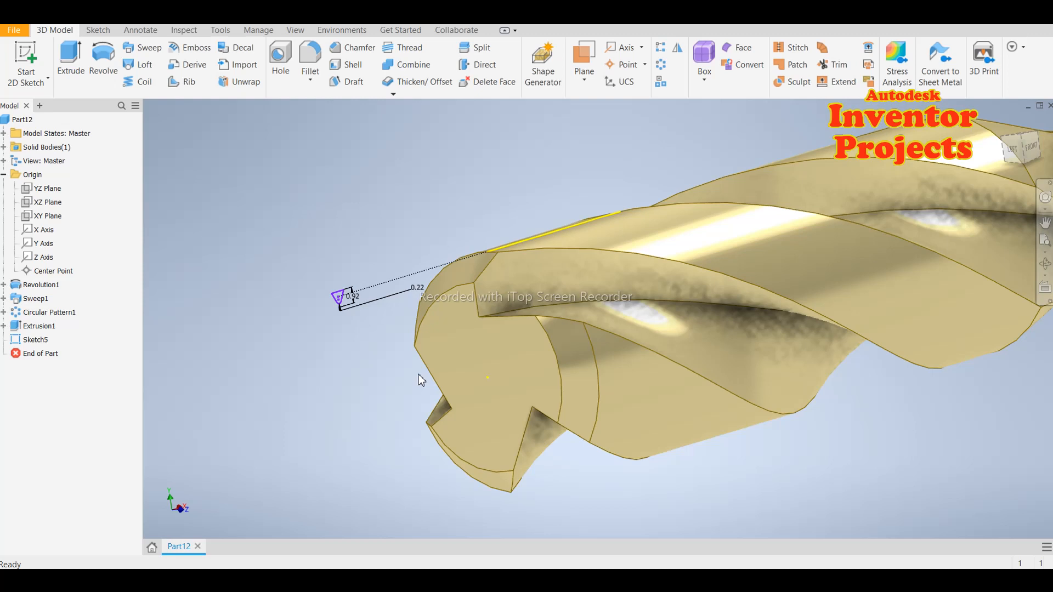
{"action": "scroll", "coordinate": [413, 384], "scroll_direction": "down", "scroll_amount": 2}
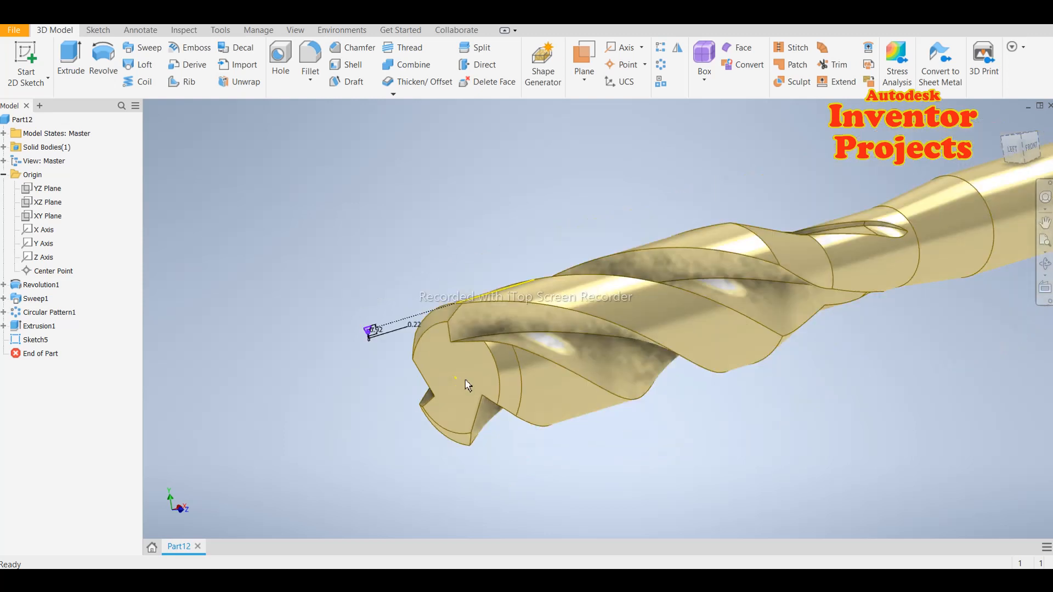
{"action": "left_click", "coordinate": [148, 82]}
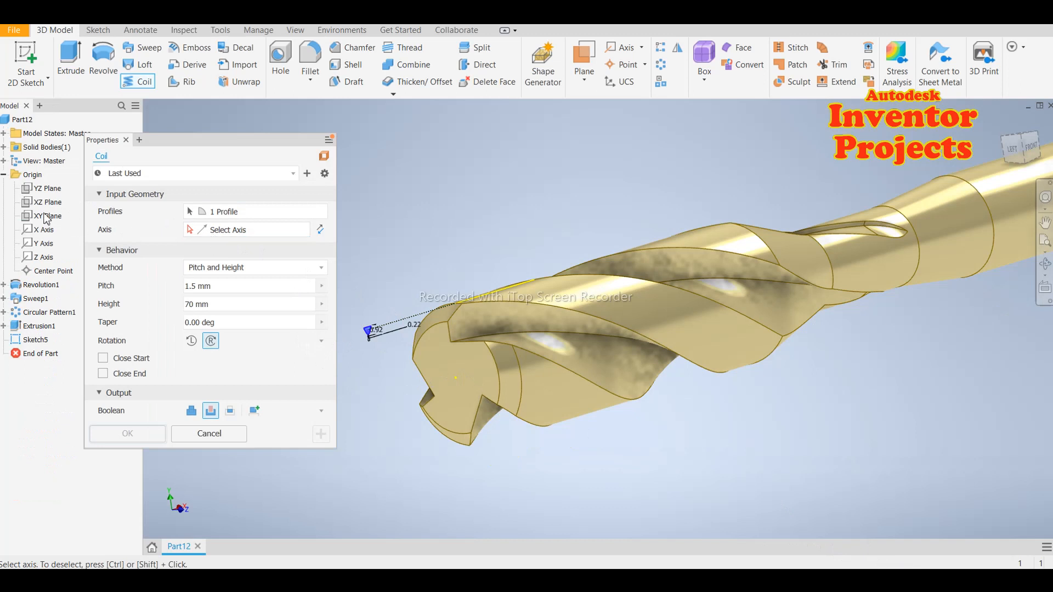
{"action": "left_click", "coordinate": [209, 227]}
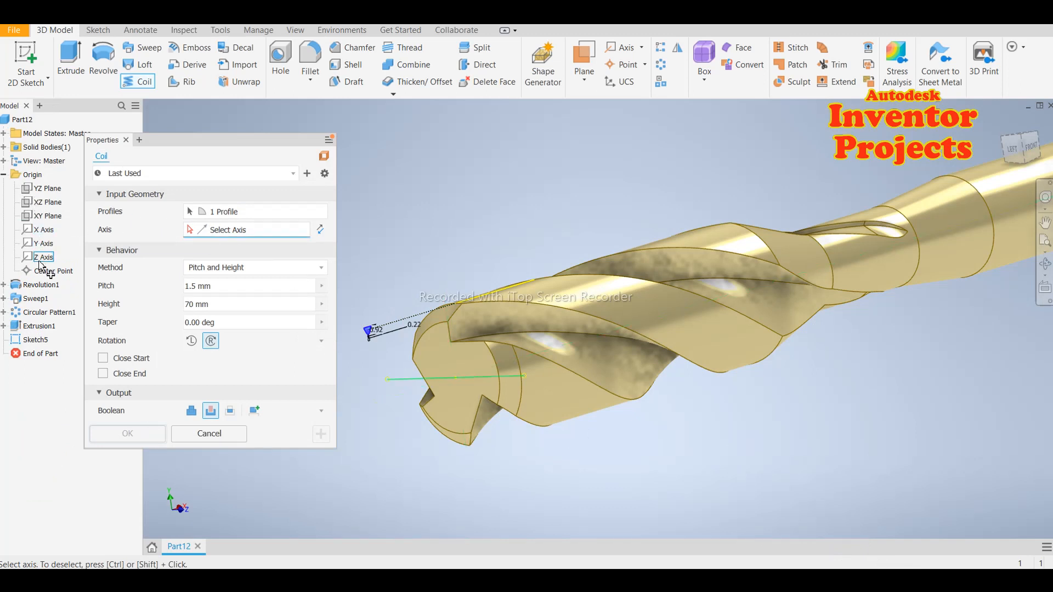
{"action": "left_click", "coordinate": [44, 230]}
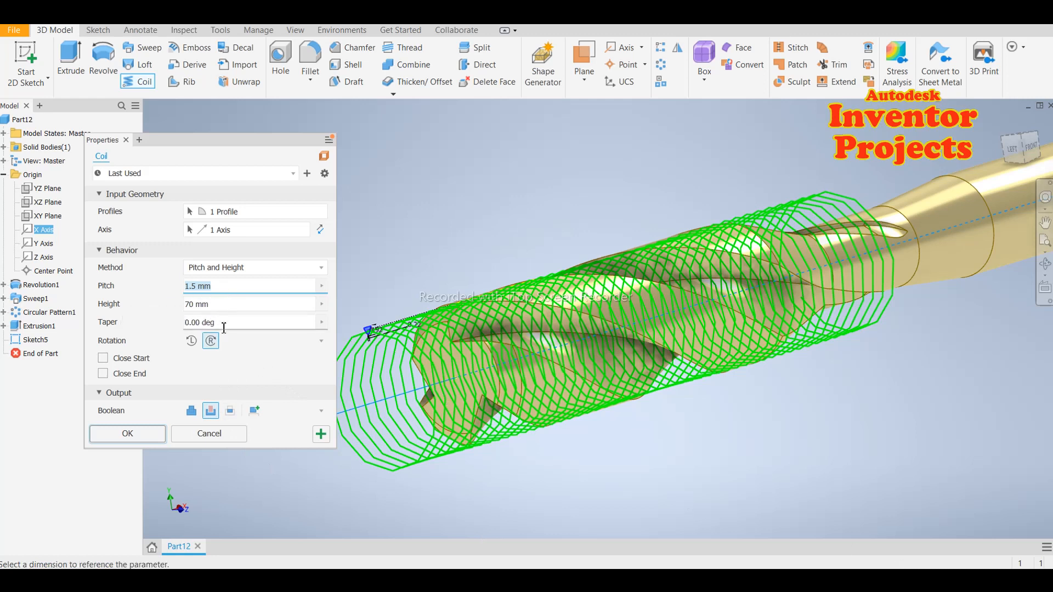
{"action": "left_click", "coordinate": [138, 437]}
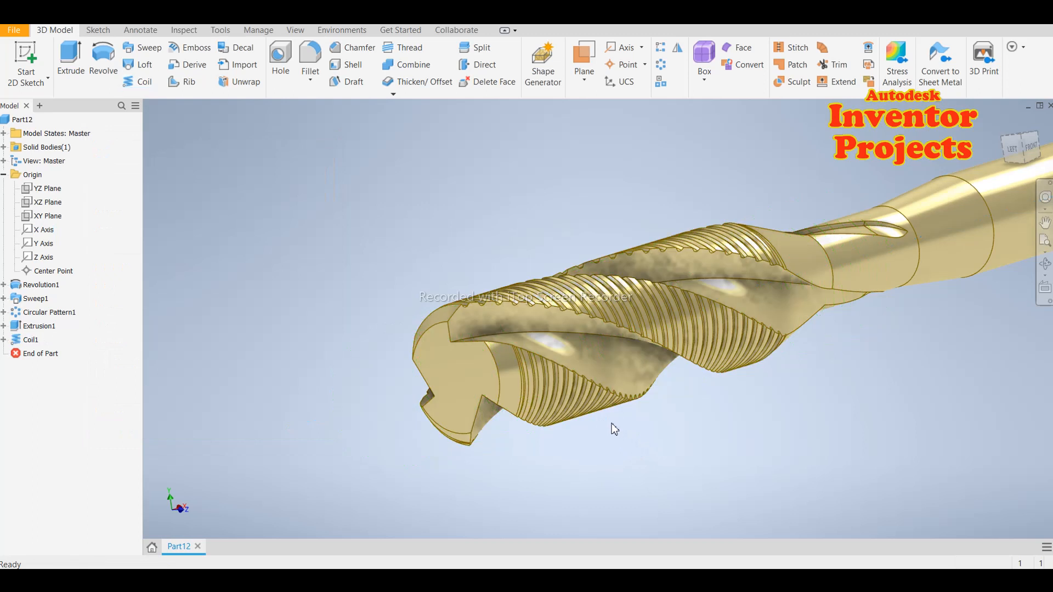
Examine the coil-cut grooves along the flutes from several sides and up close.
{"action": "scroll", "coordinate": [613, 429], "scroll_direction": "up", "scroll_amount": 3}
{"action": "middle_click_drag", "start_coordinate": [600, 431], "coordinate": [539, 328], "text": "shift"}
{"action": "scroll", "coordinate": [539, 328], "scroll_direction": "down", "scroll_amount": 5}
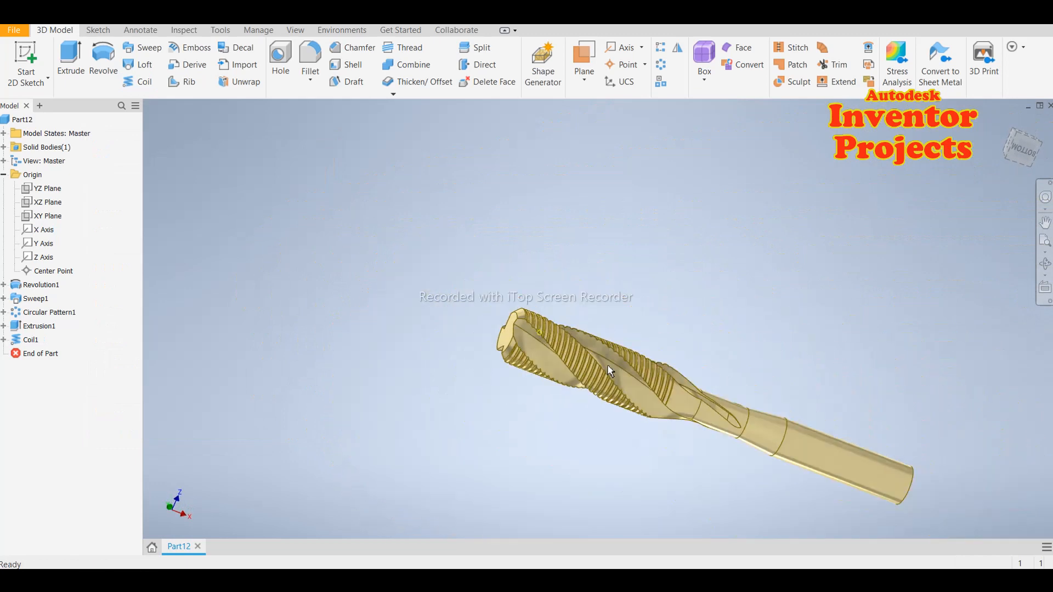
{"action": "mouse_move", "coordinate": [634, 433]}
{"action": "middle_mouse_down", "text": "shift"}
{"action": "mouse_move", "coordinate": [647, 465]}
{"action": "mouse_move", "coordinate": [668, 480]}
{"action": "mouse_move", "coordinate": [597, 408]}
{"action": "mouse_move", "coordinate": [631, 445]}
{"action": "middle_mouse_up", "text": "shift"}
{"action": "scroll", "coordinate": [575, 317], "scroll_direction": "up", "scroll_amount": 5}
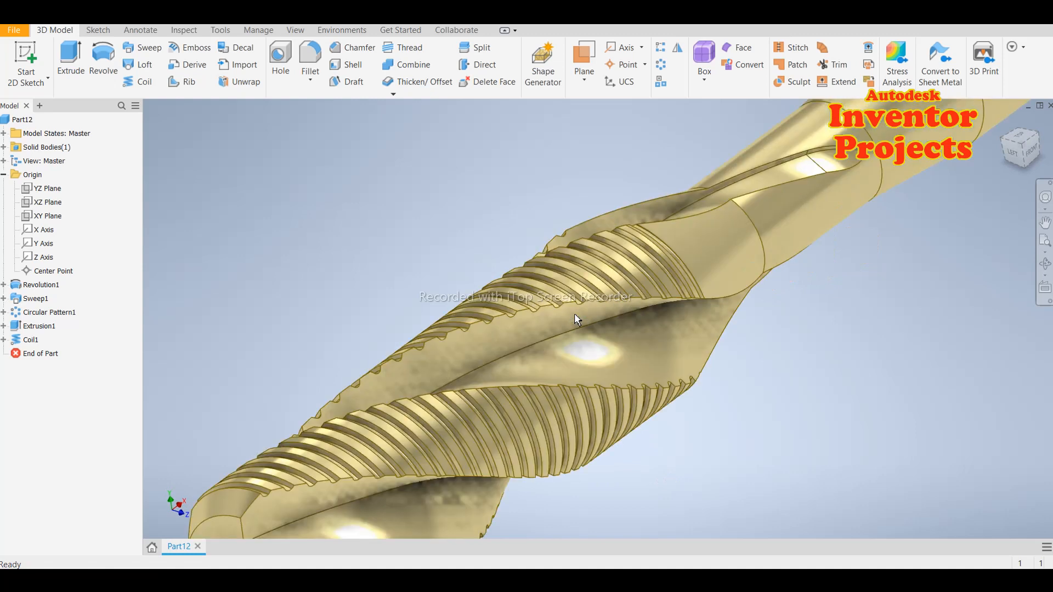
{"action": "scroll", "coordinate": [571, 307], "scroll_direction": "down", "scroll_amount": 5}
{"action": "middle_click_drag", "start_coordinate": [585, 400], "coordinate": [634, 414], "text": "shift"}
{"action": "scroll", "coordinate": [634, 414], "scroll_direction": "up", "scroll_amount": 5}
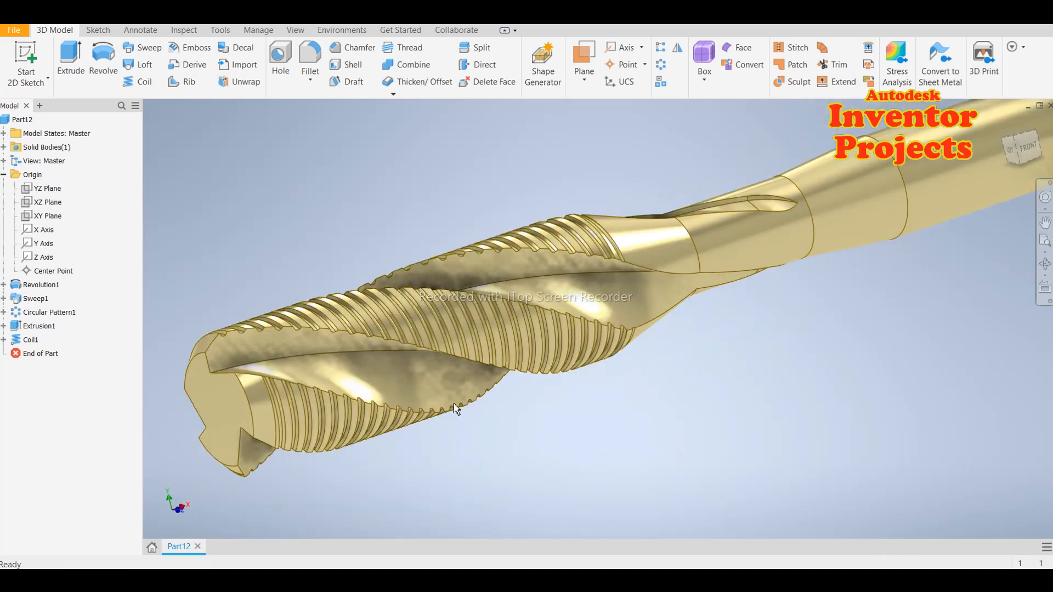
Start a sketch on the flat end face of the shank.
{"action": "scroll", "coordinate": [469, 410], "scroll_direction": "down", "scroll_amount": 4}
{"action": "middle_click_drag", "start_coordinate": [643, 387], "coordinate": [661, 440], "text": "shift"}
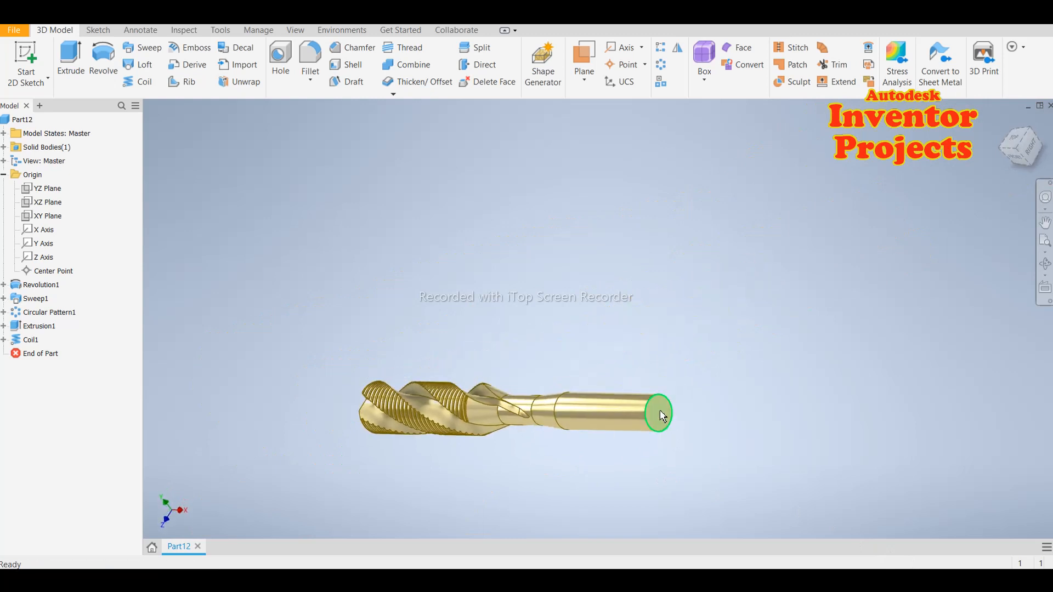
{"action": "left_click", "coordinate": [660, 413]}
{"action": "left_click", "coordinate": [746, 406]}
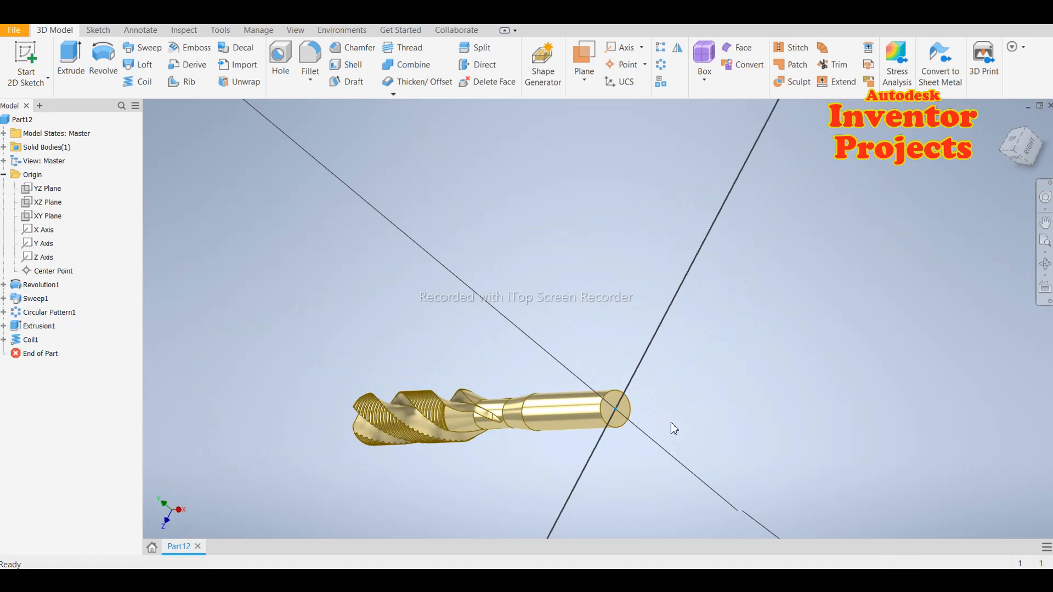
{"action": "scroll", "coordinate": [624, 310], "scroll_direction": "up", "scroll_amount": 3}
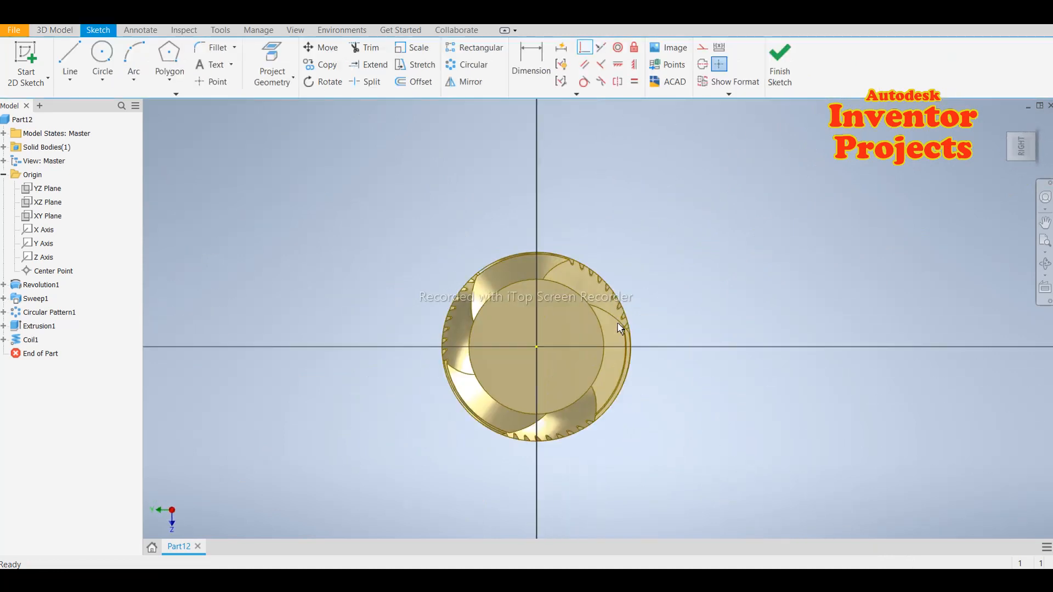
Draw a center rectangle 7 mm high and about 6.4 mm wide on the face's center point and finish the sketch.
{"action": "left_click", "coordinate": [167, 87]}
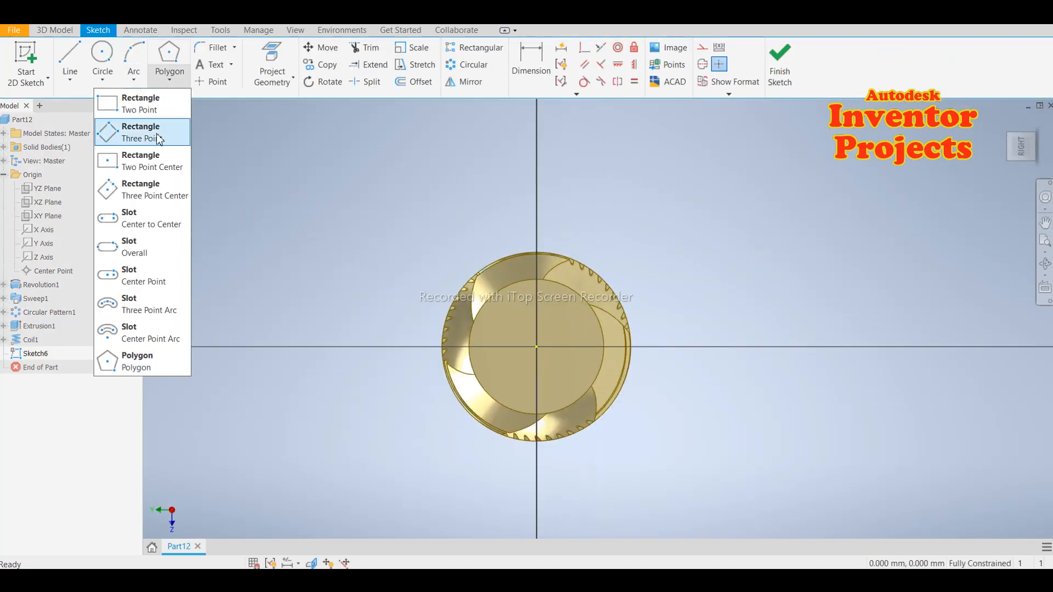
{"action": "left_click", "coordinate": [144, 167]}
{"action": "left_click", "coordinate": [537, 348]}
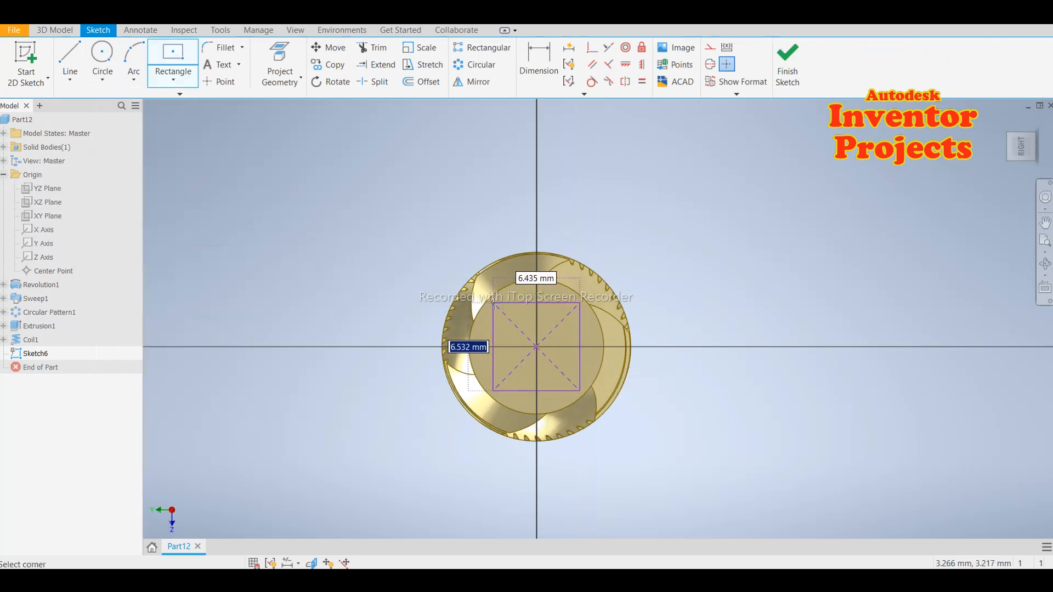
{"action": "type", "text": "7"}
{"action": "key", "text": "Tab"}
{"action": "key", "text": "Return"}
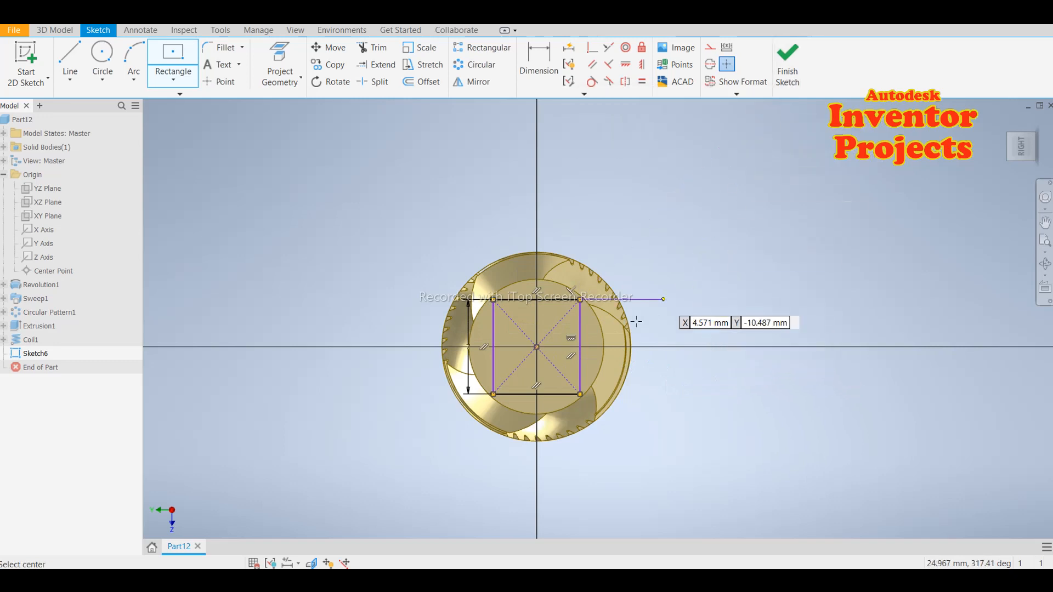
{"action": "left_click", "coordinate": [787, 59]}
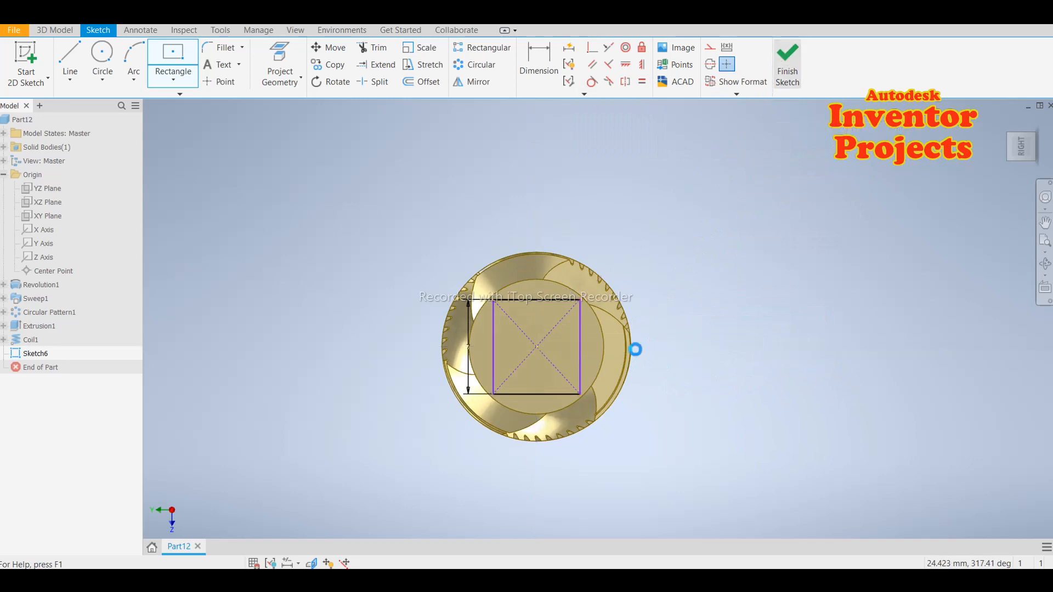
Extrude the square profile 15 mm outward from the shank's end face, joined to the body.
{"action": "scroll", "coordinate": [683, 426], "scroll_direction": "down", "scroll_amount": 5}
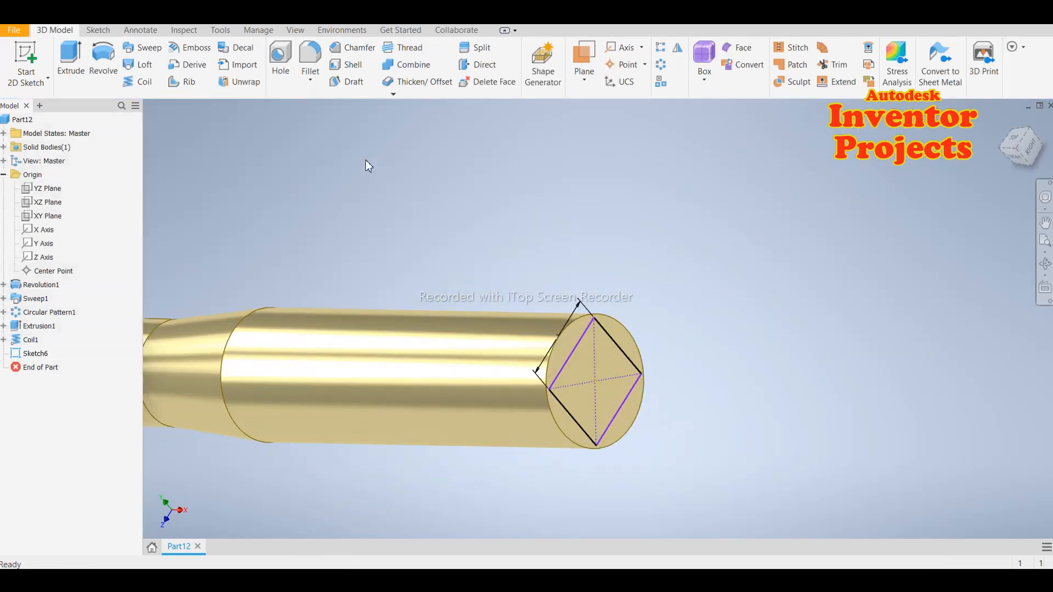
{"action": "left_click", "coordinate": [81, 62]}
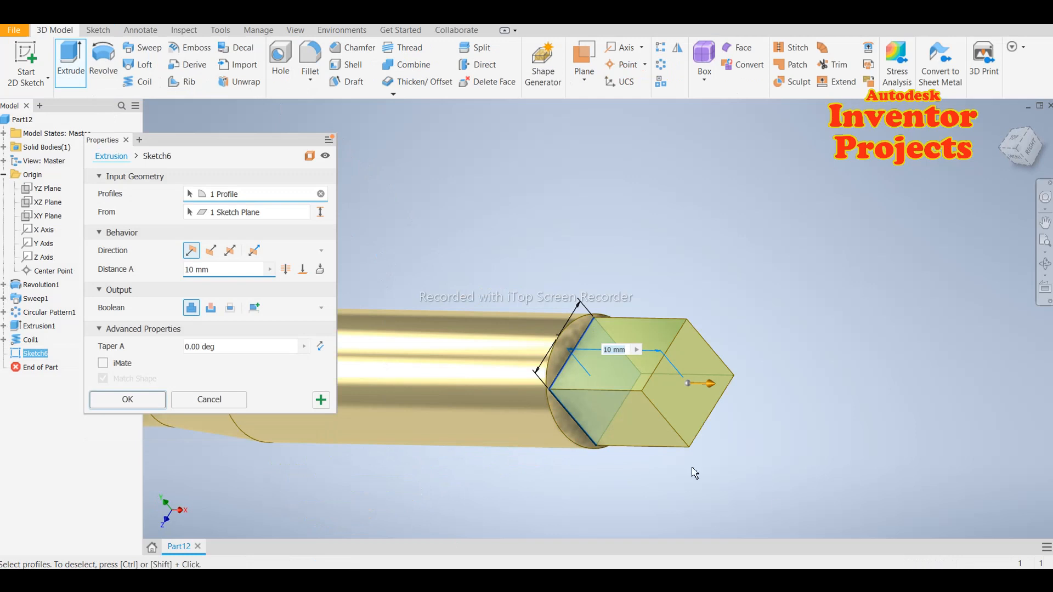
{"action": "left_click", "coordinate": [196, 274]}
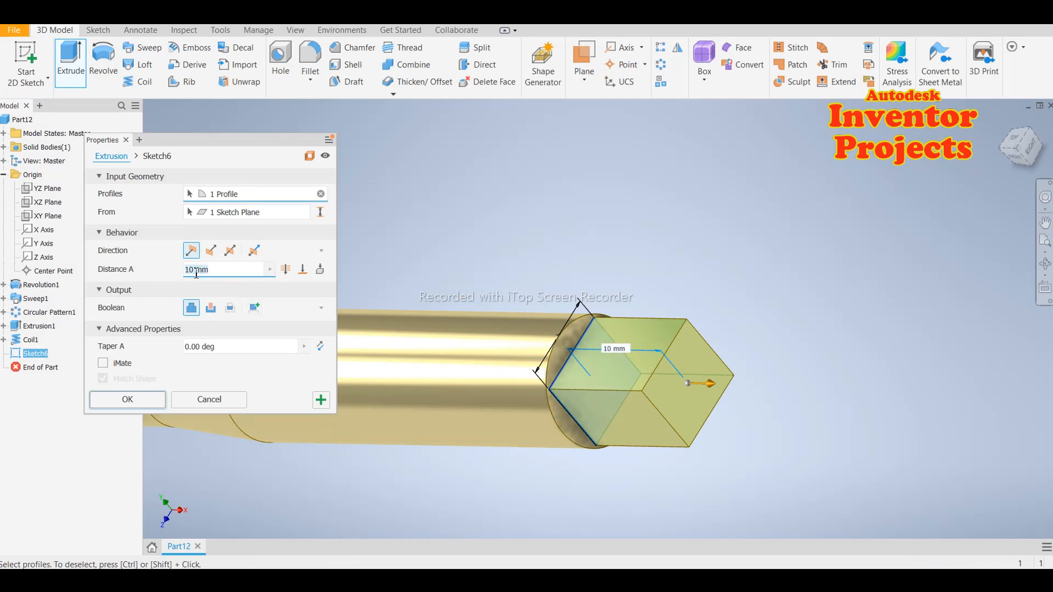
{"action": "type", "text": "15"}
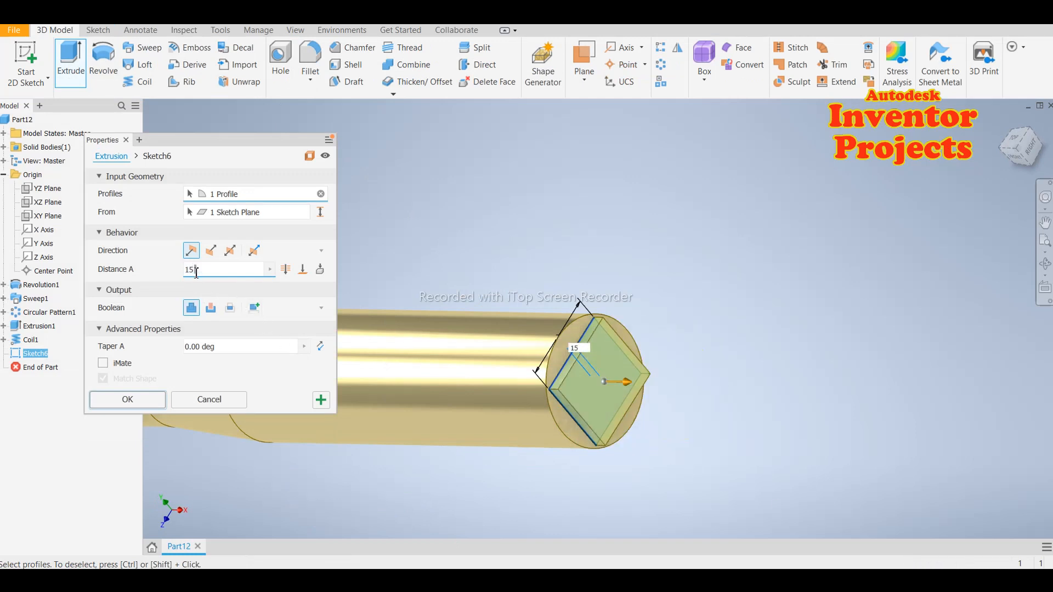
{"action": "left_click", "coordinate": [137, 400]}
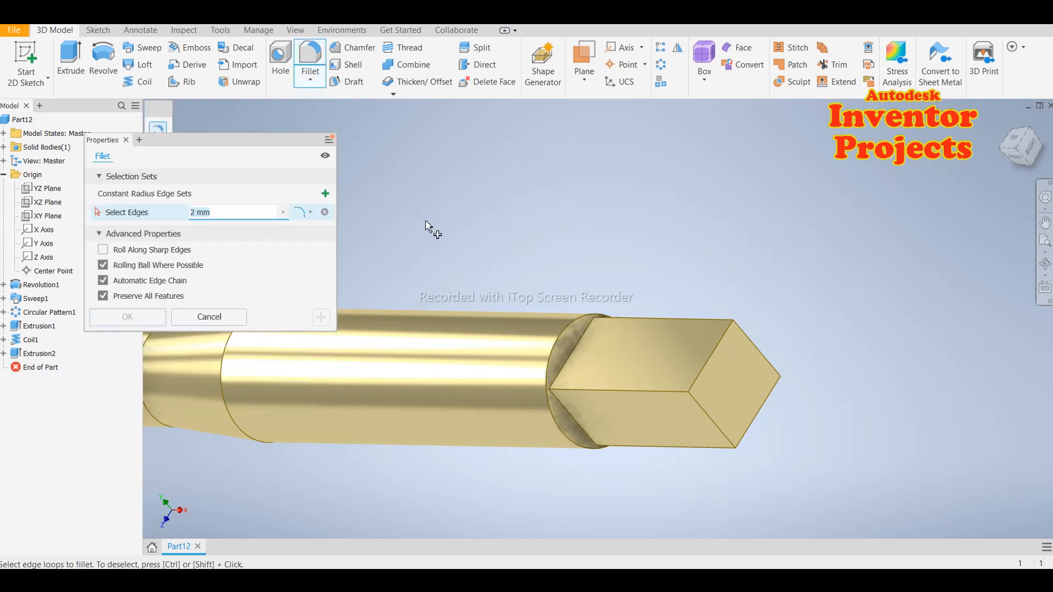
Fillet the shank's end rim and the edges of the square drive with a 0.25 mm radius.
{"action": "type", "text": "0.25"}
{"action": "left_click", "coordinate": [554, 347]}
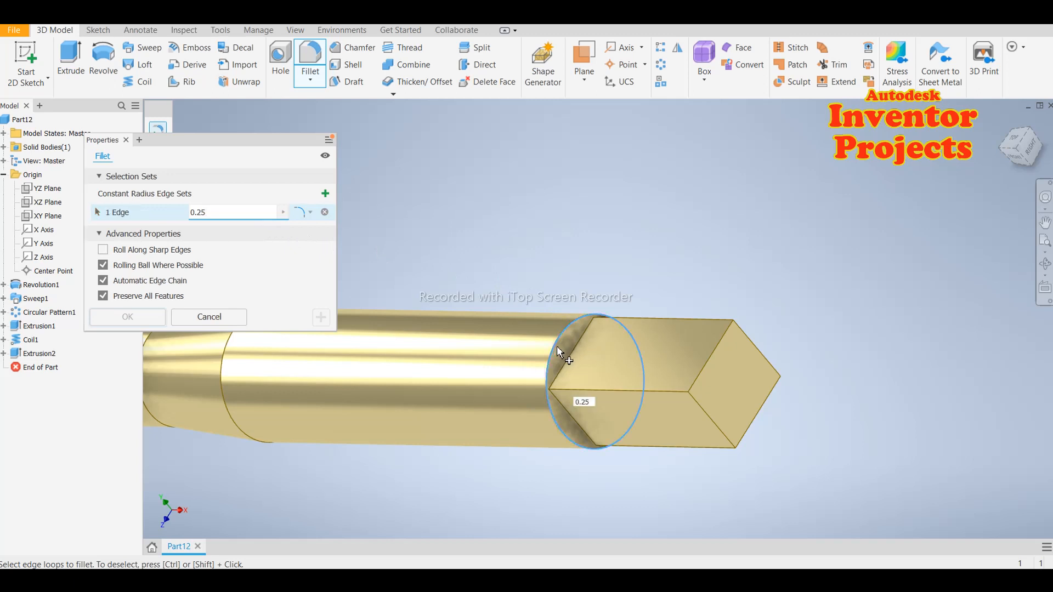
{"action": "left_click", "coordinate": [649, 321]}
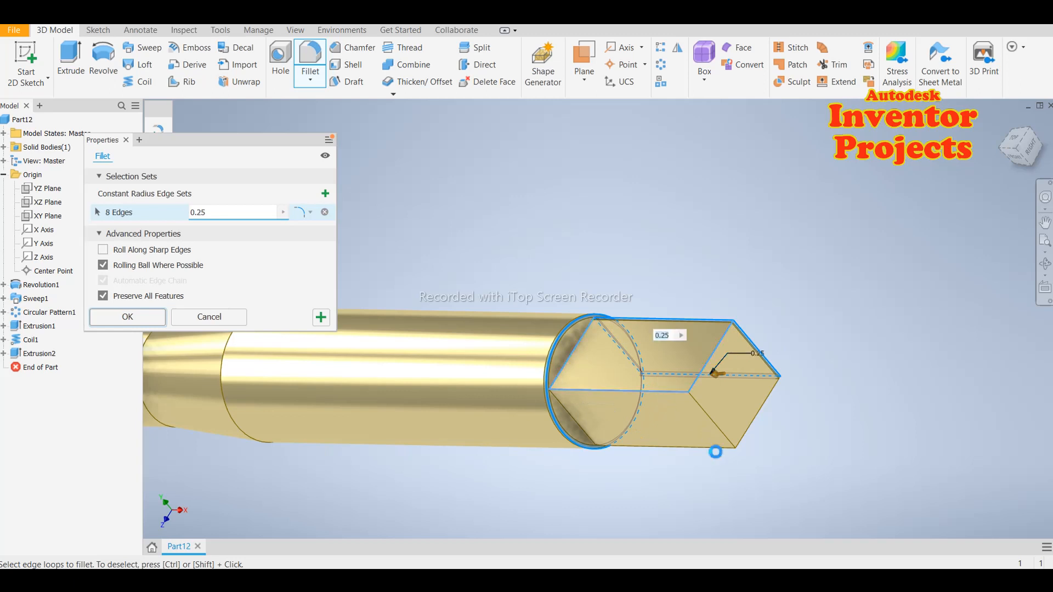
{"action": "left_click", "coordinate": [717, 453]}
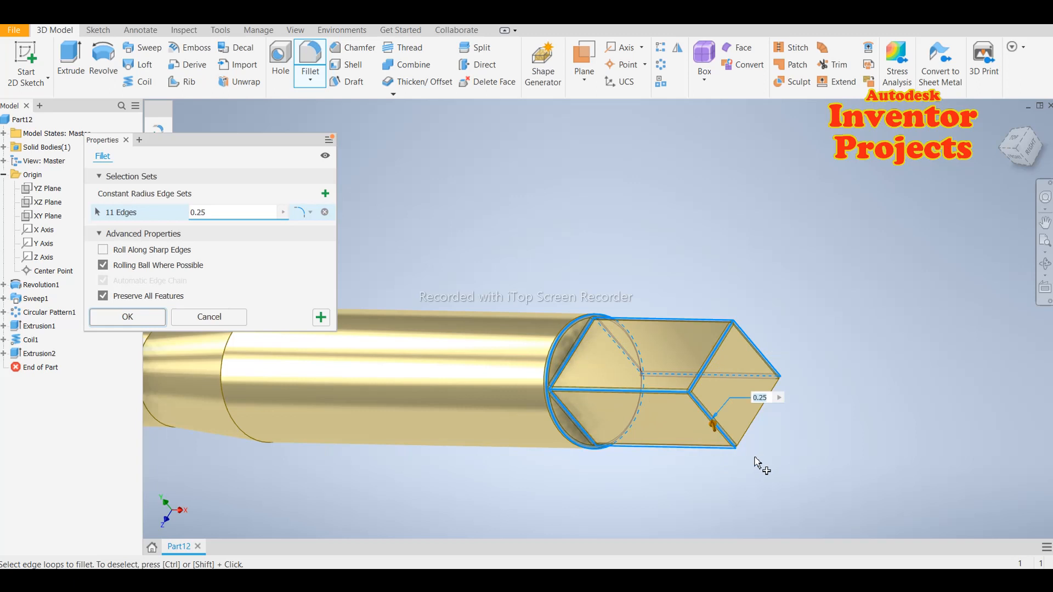
{"action": "left_click_drag", "start_coordinate": [228, 157], "coordinate": [434, 132]}
{"action": "middle_click_drag", "start_coordinate": [564, 465], "coordinate": [630, 381], "text": "shift"}
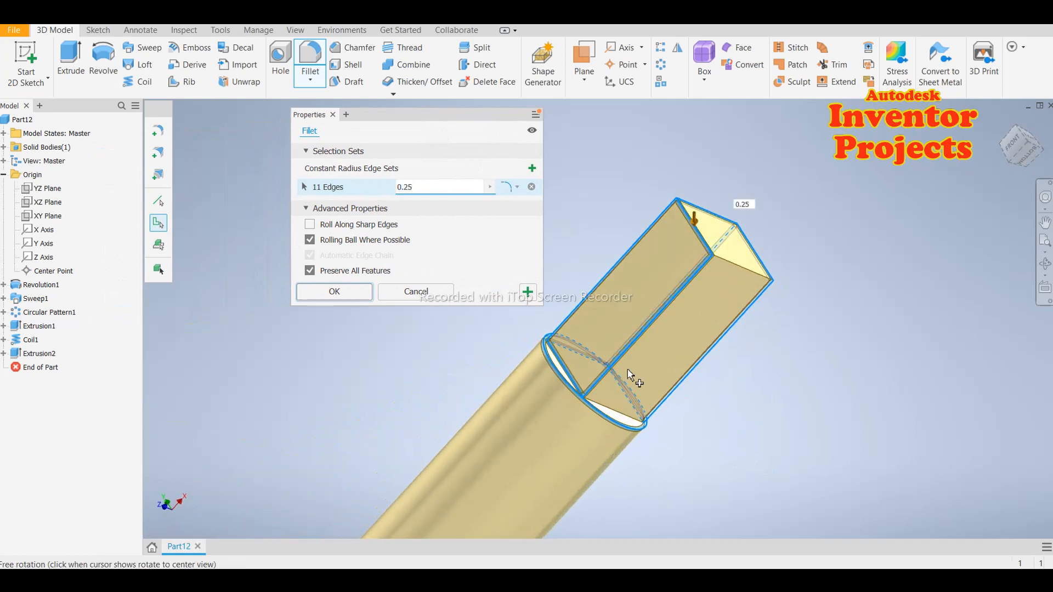
{"action": "left_click", "coordinate": [753, 286]}
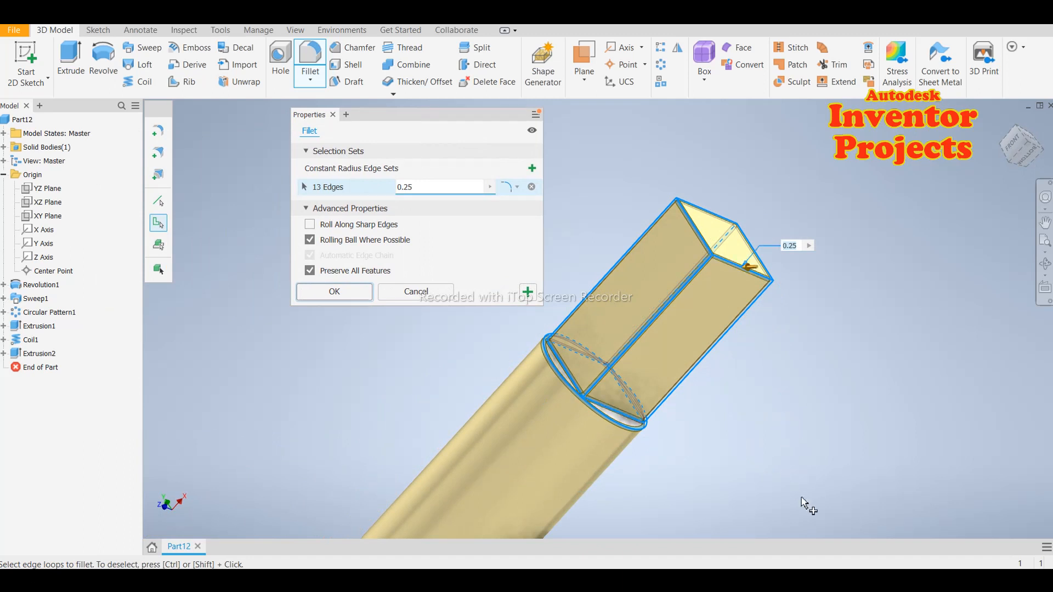
{"action": "left_click", "coordinate": [335, 292]}
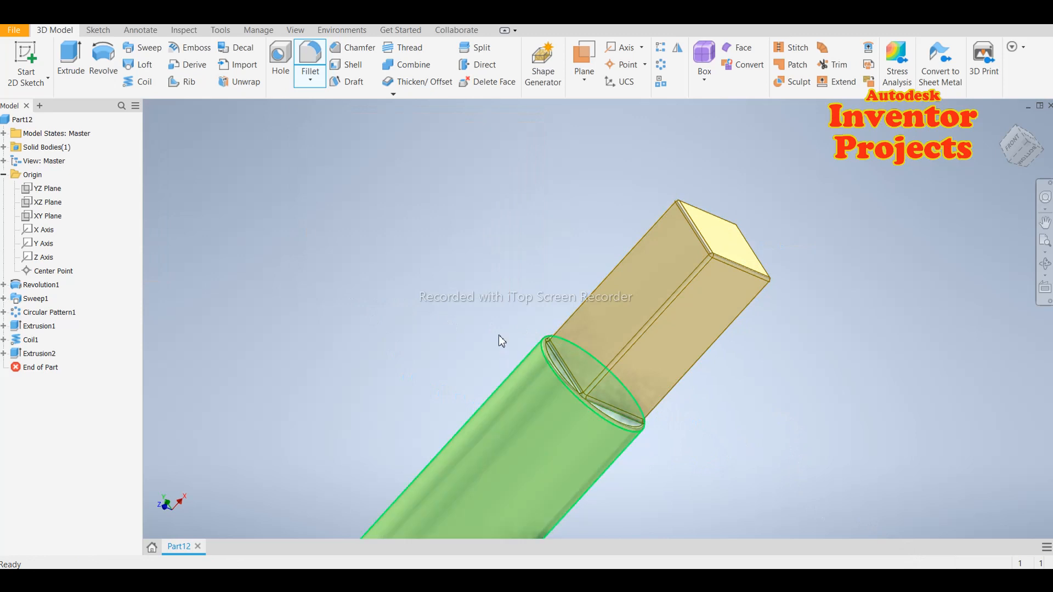
Start a sketch on the XY plane and slice the model along it to show the square drive's section.
{"action": "middle_click_drag", "start_coordinate": [514, 340], "coordinate": [554, 425], "text": "shift"}
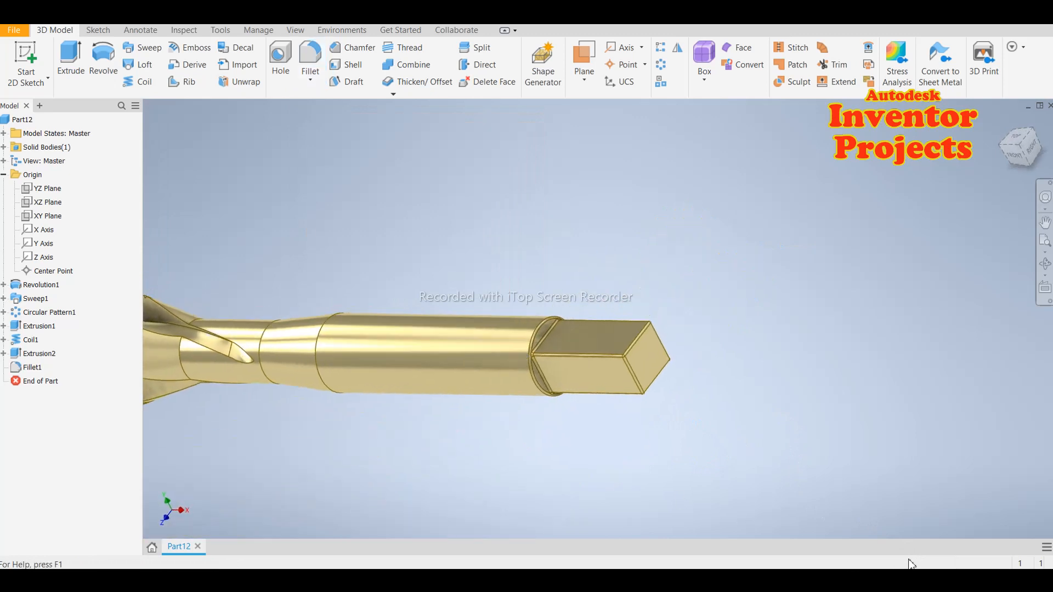
{"action": "middle_click_drag", "start_coordinate": [369, 407], "coordinate": [481, 360]}
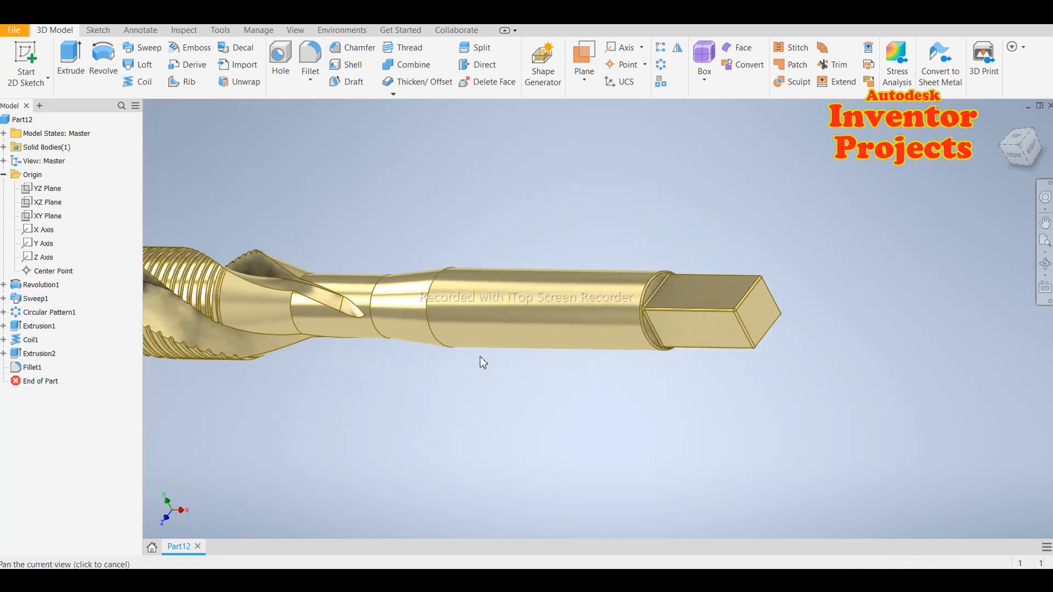
{"action": "left_click", "coordinate": [46, 217]}
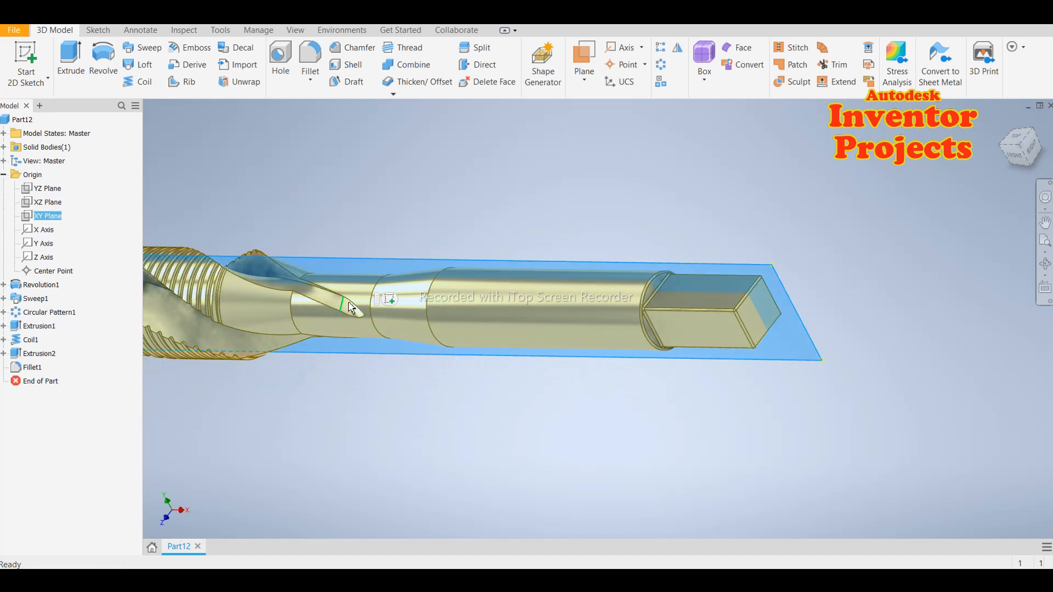
{"action": "left_click", "coordinate": [389, 299]}
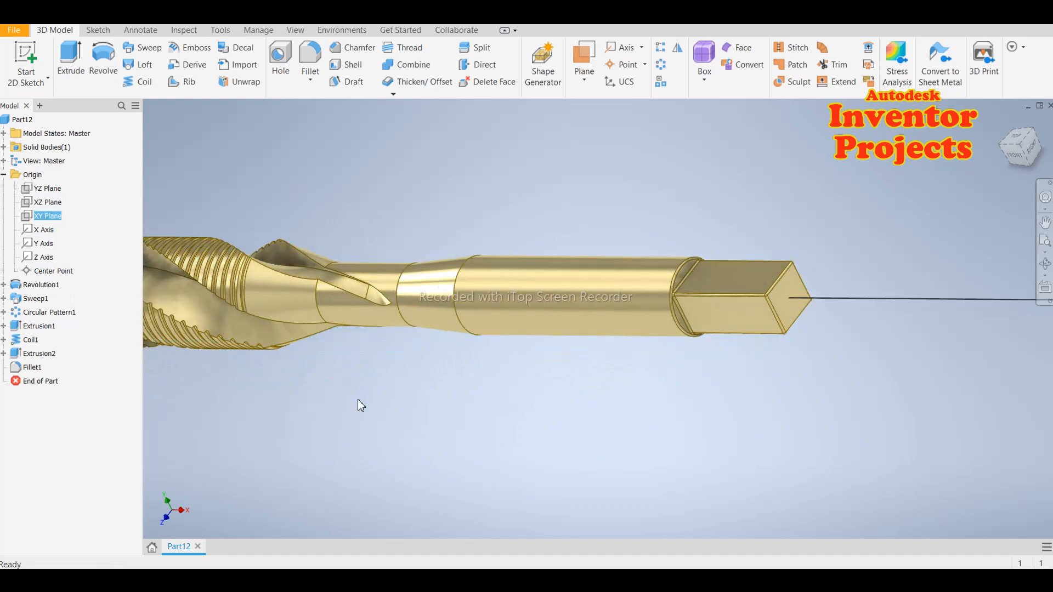
{"action": "scroll", "coordinate": [334, 390], "scroll_direction": "up", "scroll_amount": 5}
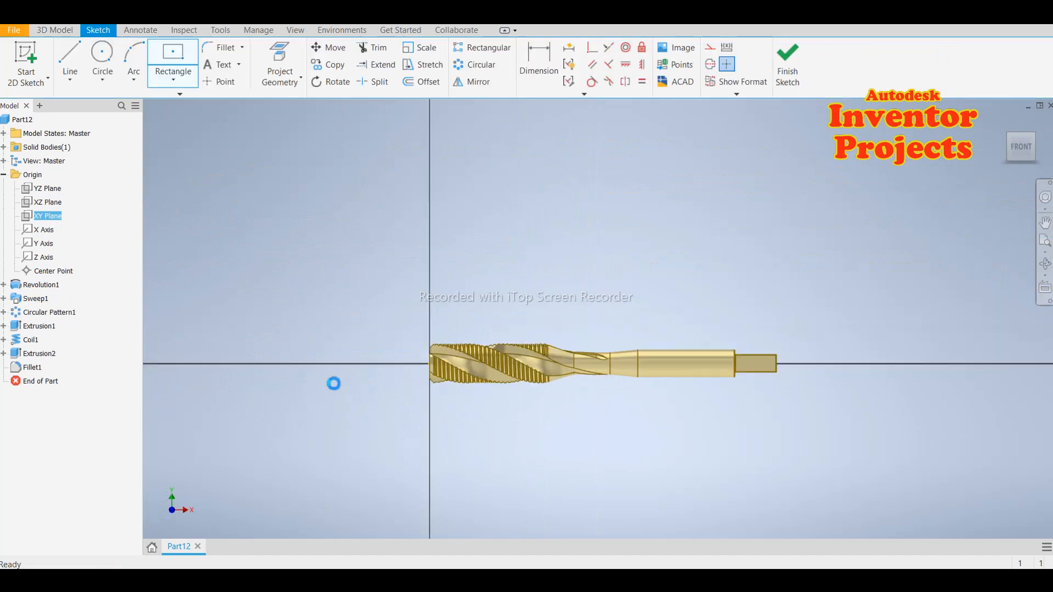
{"action": "scroll", "coordinate": [789, 390], "scroll_direction": "down", "scroll_amount": 3}
{"action": "key", "text": "Escape"}
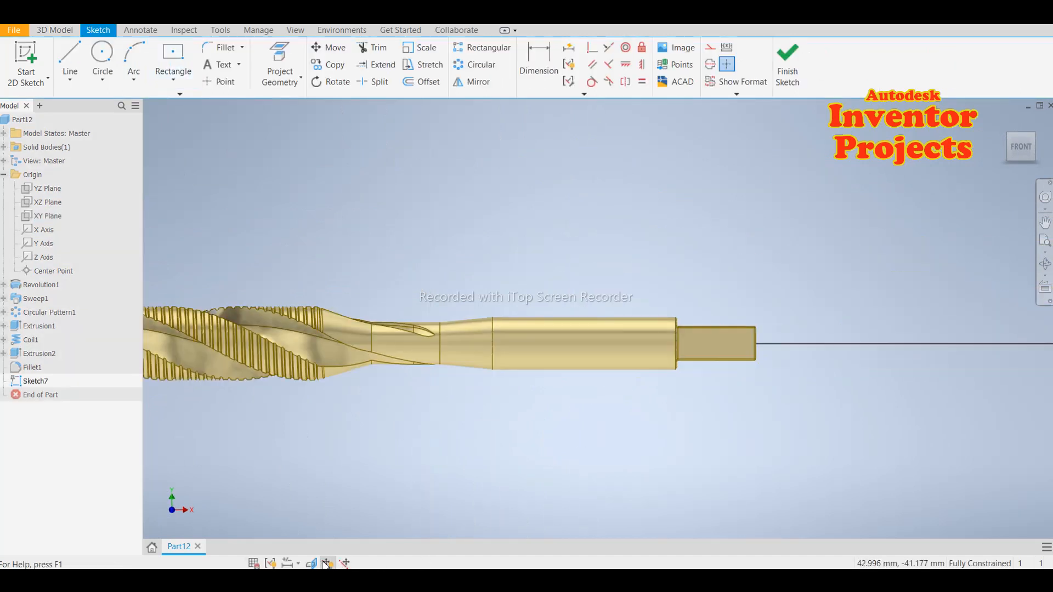
{"action": "key", "text": "F7"}
{"action": "scroll", "coordinate": [760, 369], "scroll_direction": "down", "scroll_amount": 4}
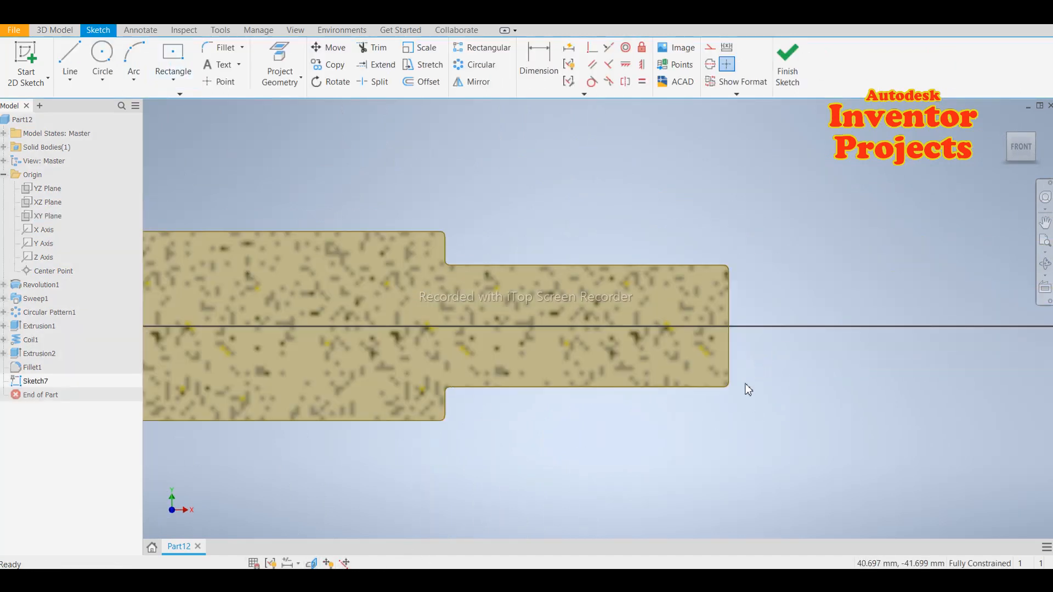
{"action": "scroll", "coordinate": [634, 458], "scroll_direction": "down", "scroll_amount": 2}
{"action": "middle_click_drag", "start_coordinate": [634, 458], "coordinate": [630, 494]}
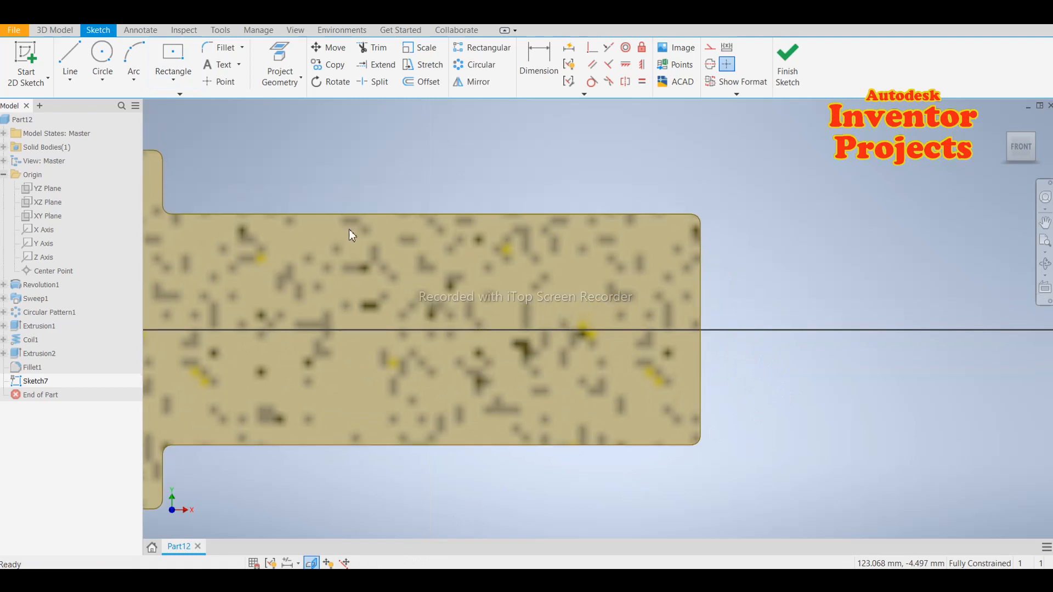
Draw a horizontal line about 8 mm long inward from the drive's end face along the axis and make it construction.
{"action": "key", "text": "l"}
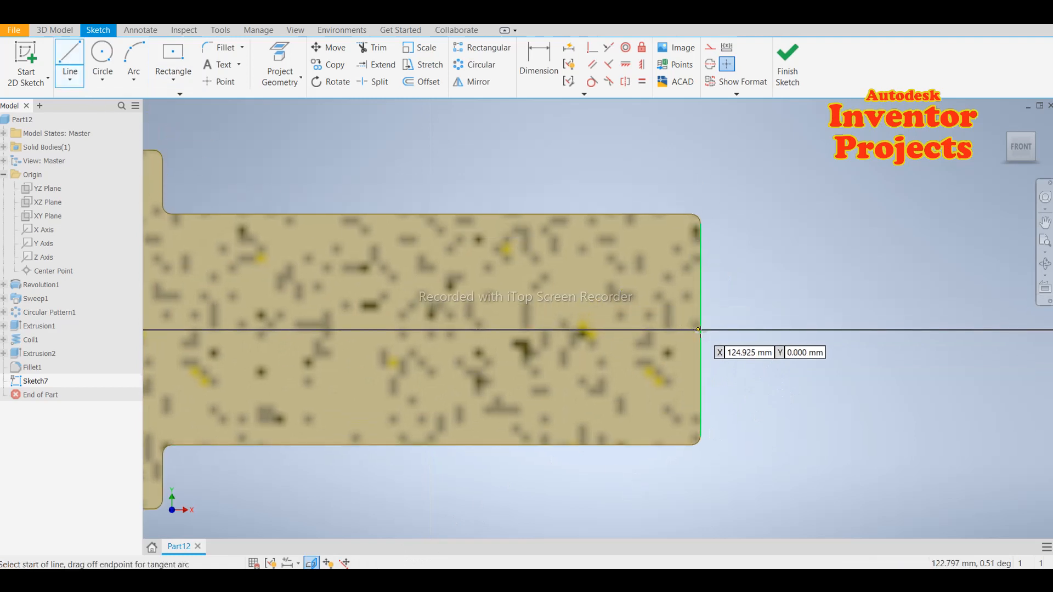
{"action": "left_click", "coordinate": [700, 329]}
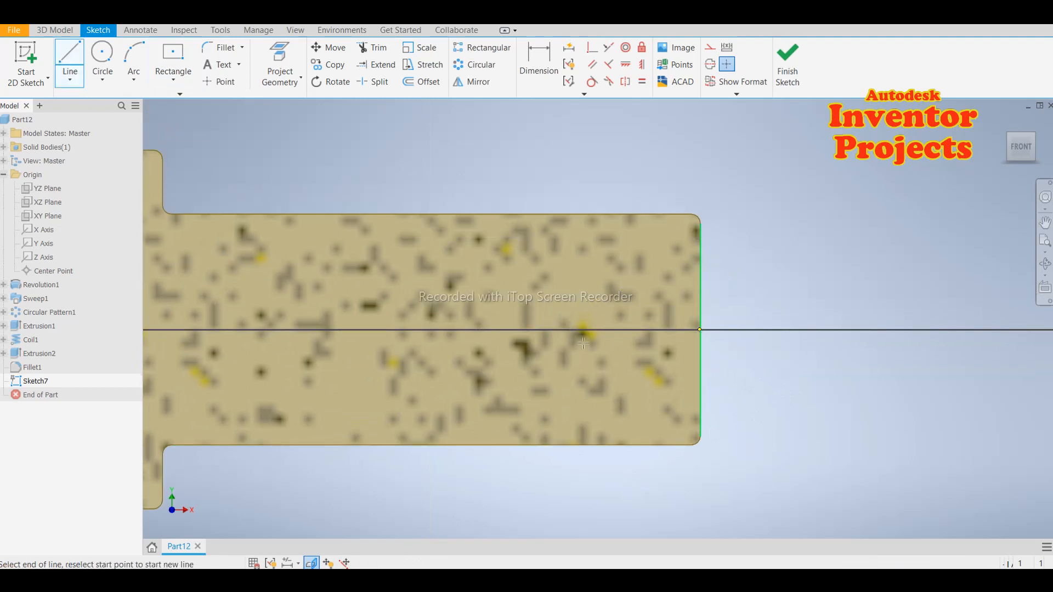
{"action": "left_click", "coordinate": [404, 329]}
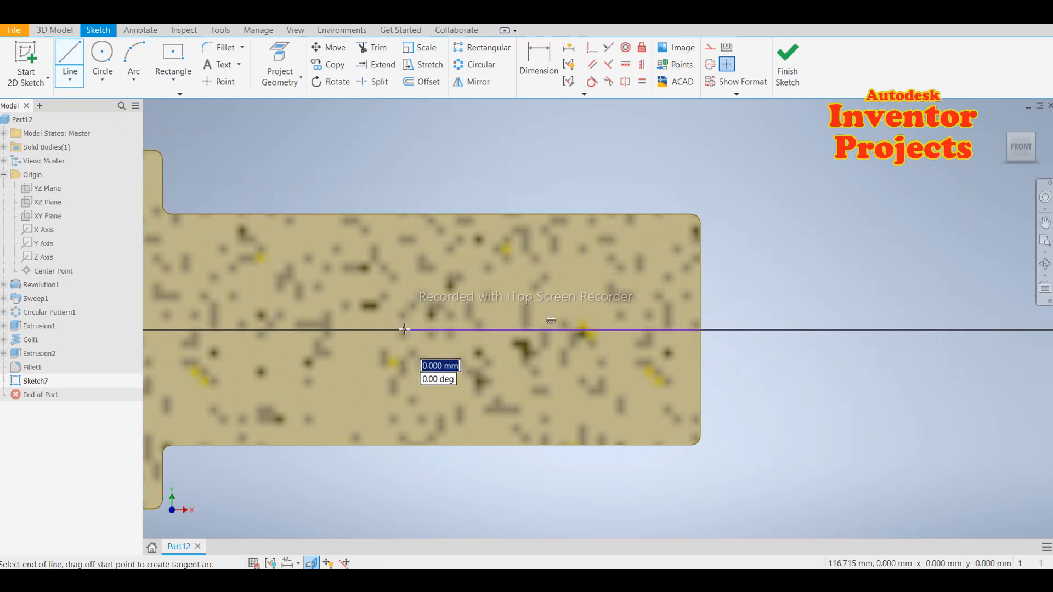
{"action": "key", "text": "Escape"}
{"action": "right_click", "coordinate": [561, 327]}
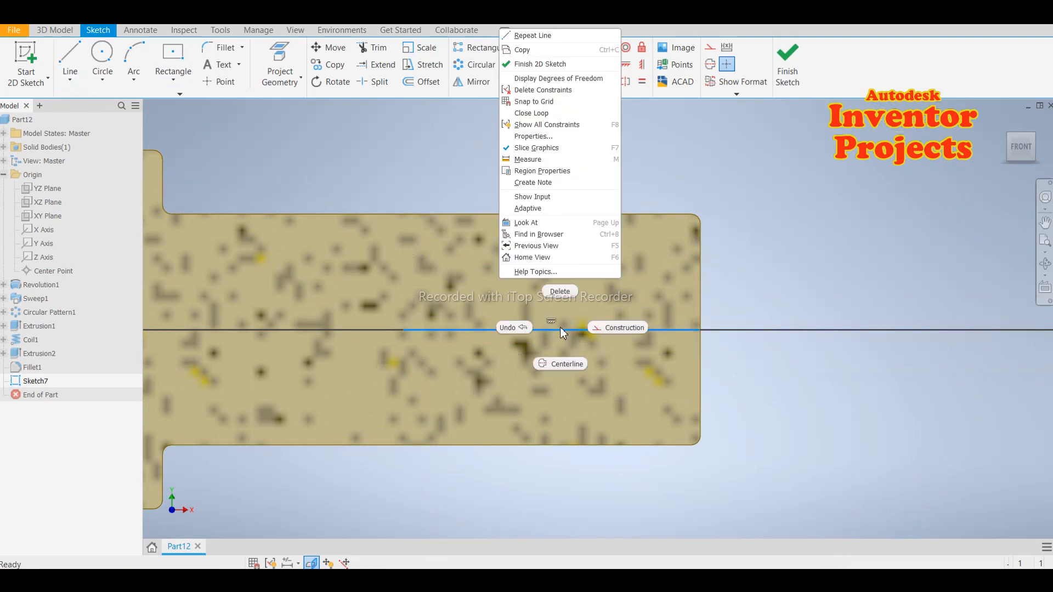
{"action": "left_click", "coordinate": [617, 327]}
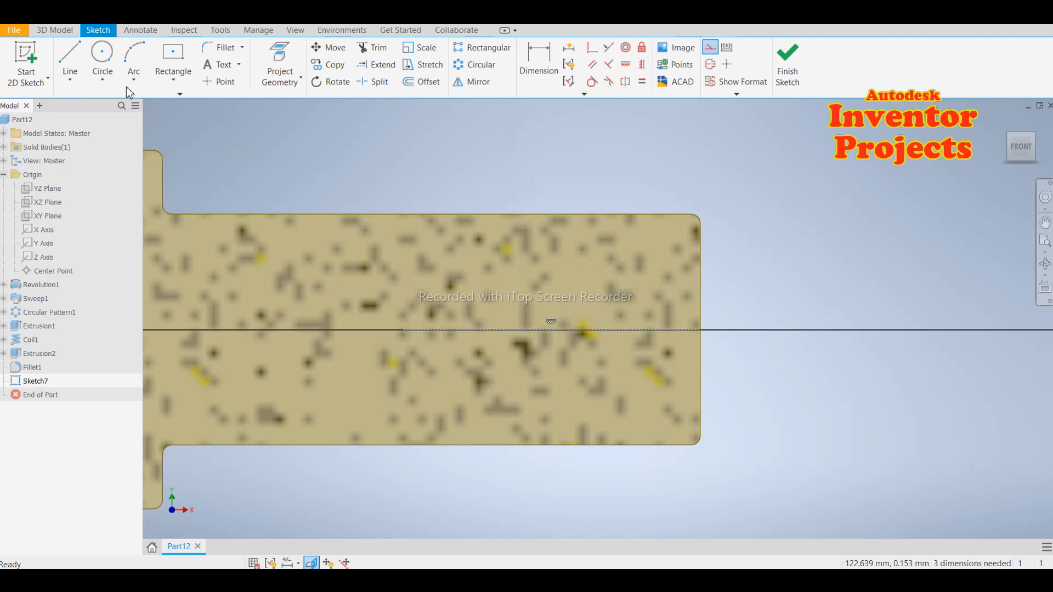
Draw a closed triangle above the axis from the construction line's outer end, with its outer side about 7.8 mm long.
{"action": "left_click", "coordinate": [69, 59]}
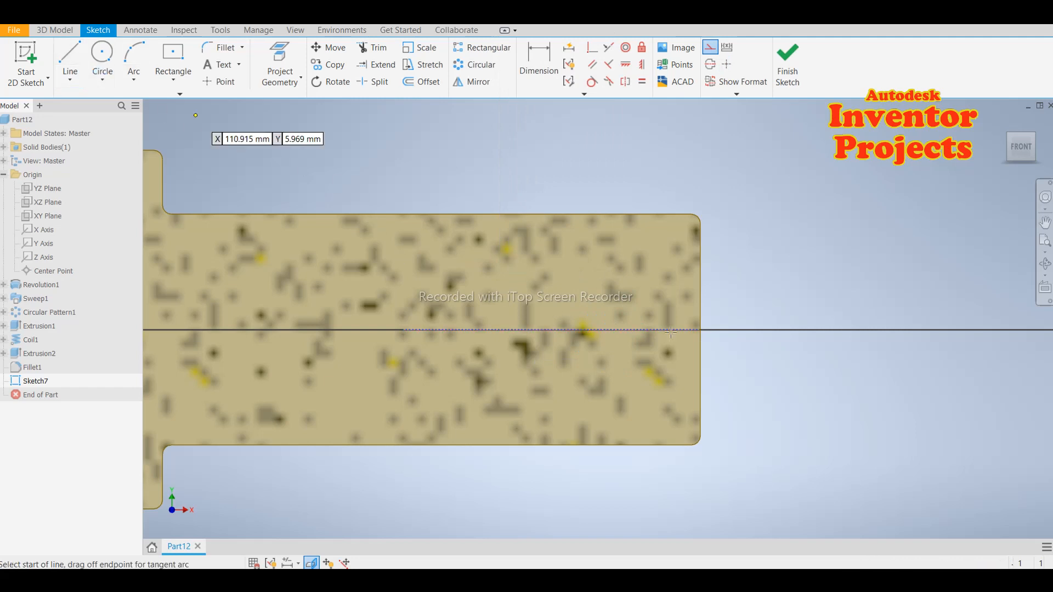
{"action": "left_click", "coordinate": [701, 330]}
{"action": "left_click", "coordinate": [453, 125]}
{"action": "left_click", "coordinate": [902, 133]}
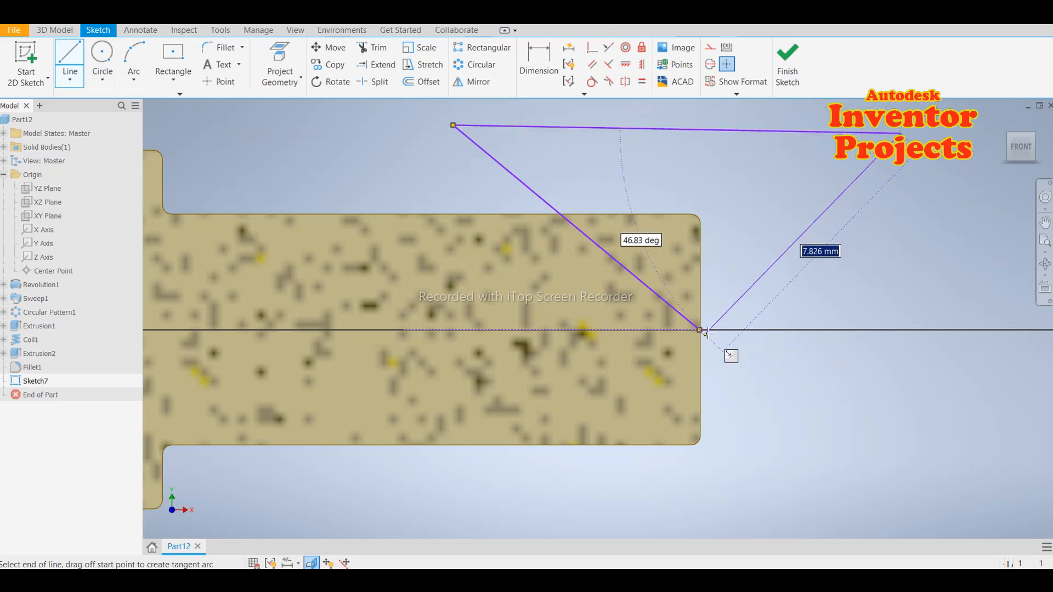
{"action": "left_click", "coordinate": [700, 330]}
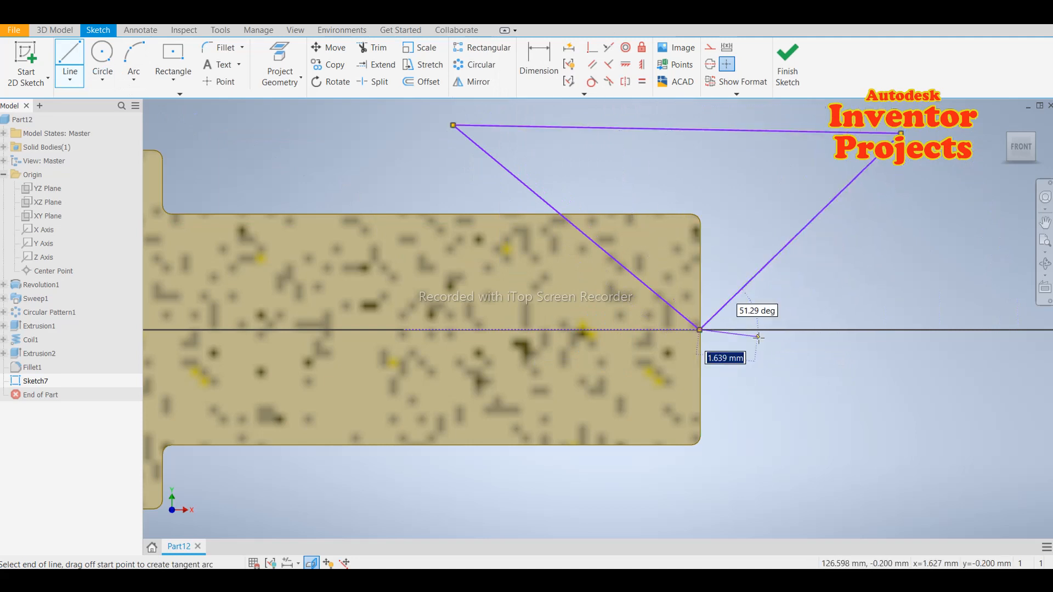
{"action": "key", "text": "Escape"}
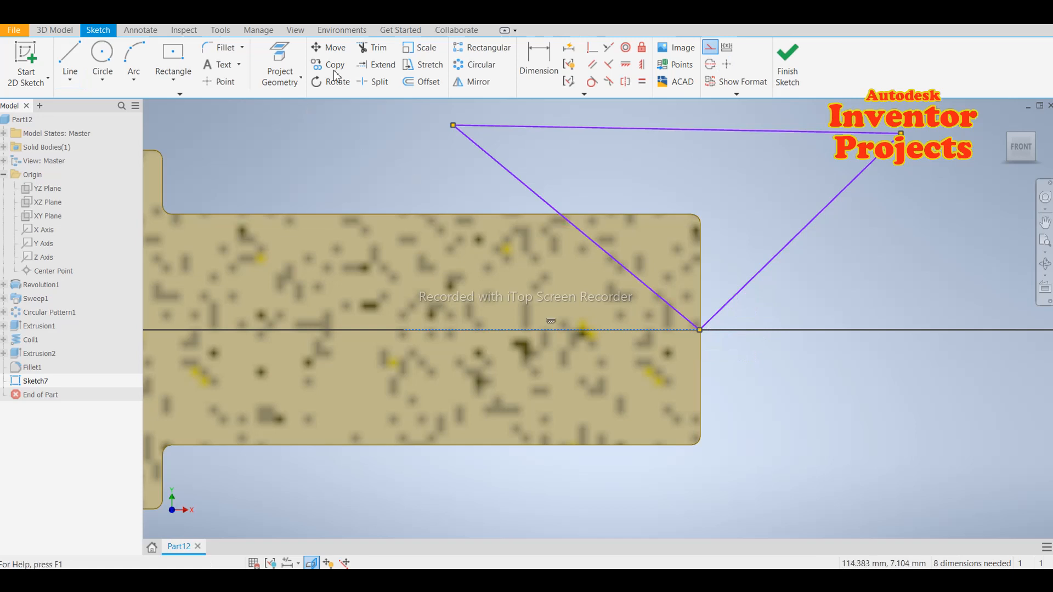
Set the angle between the triangle's inner side and the construction line to 60 degrees and finish the sketch.
{"action": "left_click", "coordinate": [571, 223]}
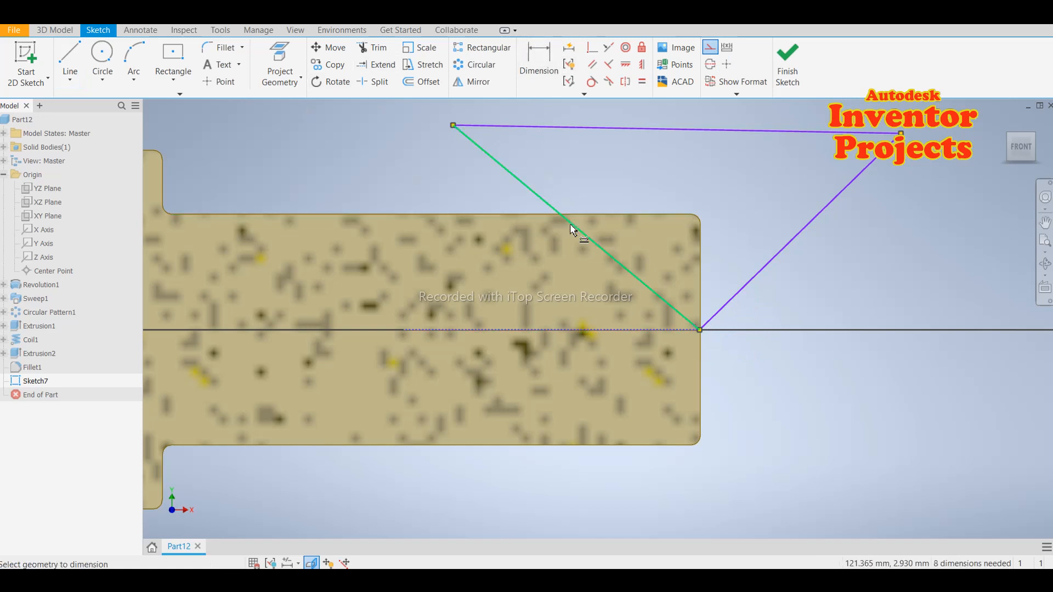
{"action": "key", "text": "d"}
{"action": "left_click", "coordinate": [562, 331]}
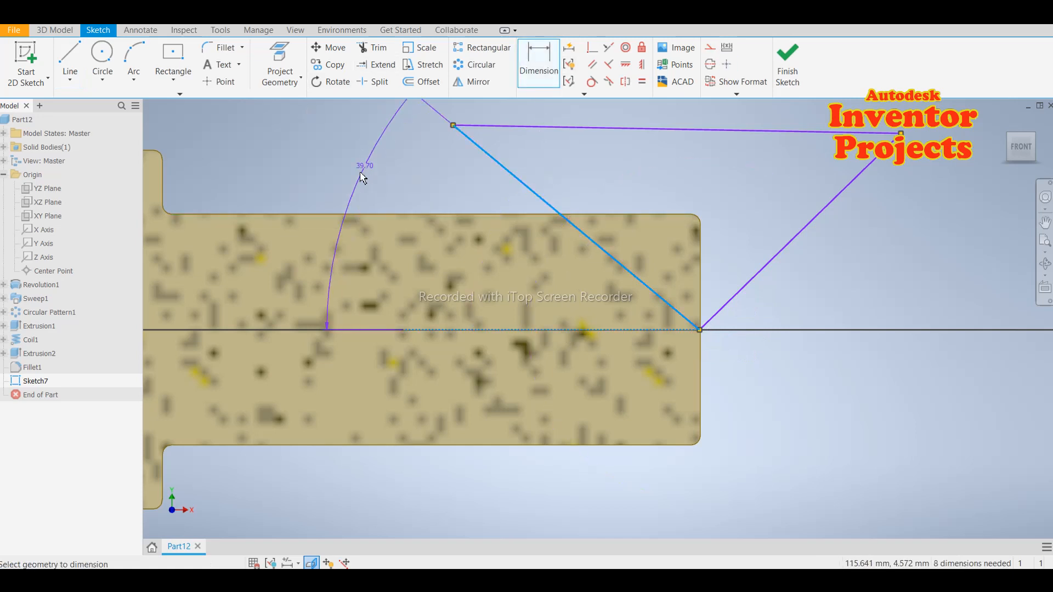
{"action": "left_click", "coordinate": [358, 177]}
{"action": "type", "text": "60"}
{"action": "left_click", "coordinate": [406, 230]}
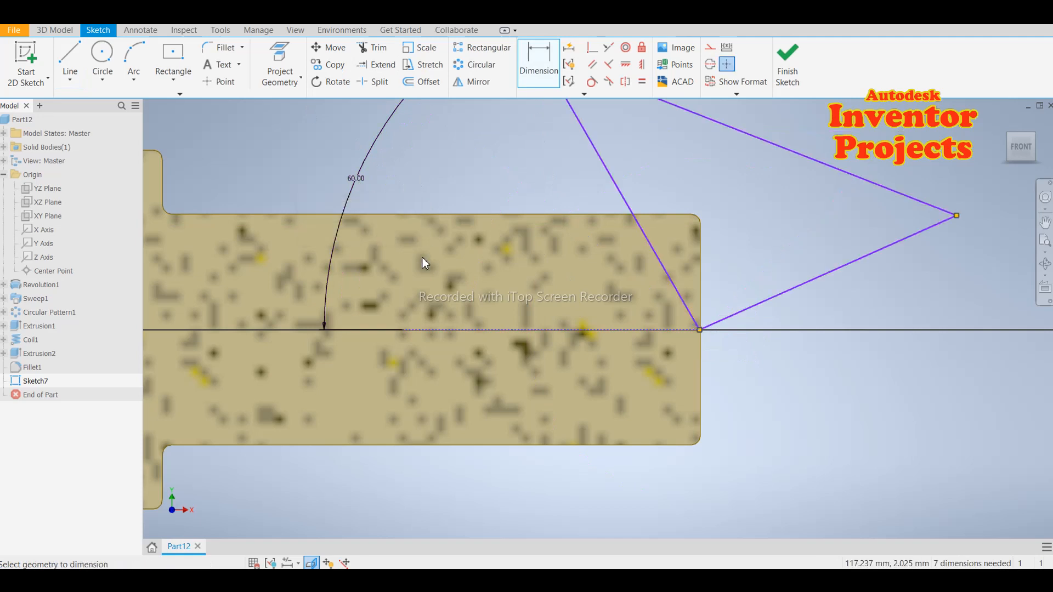
{"action": "scroll", "coordinate": [443, 318], "scroll_direction": "up", "scroll_amount": 5}
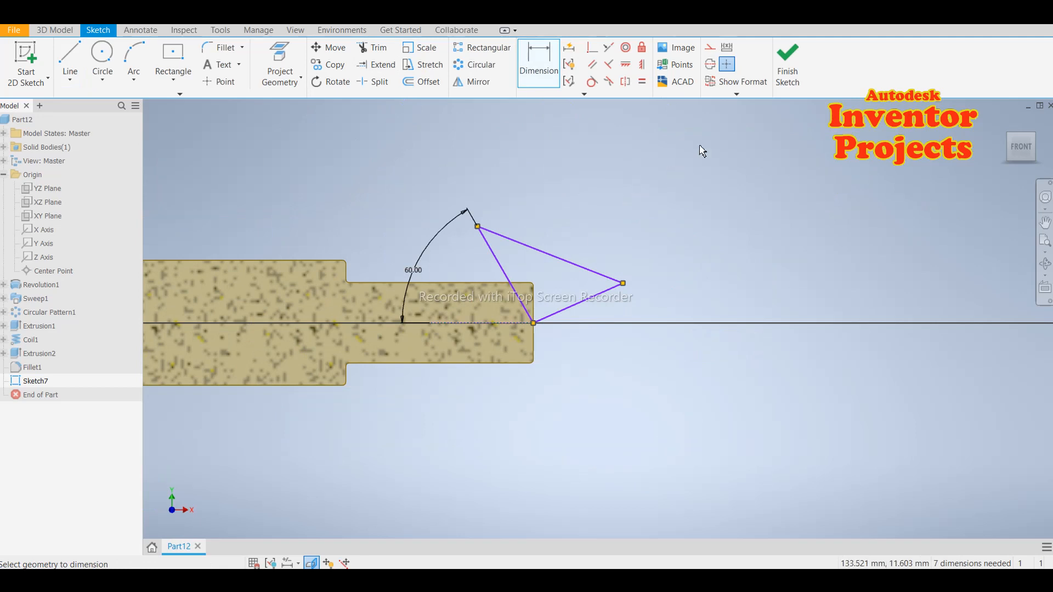
{"action": "left_click", "coordinate": [788, 60]}
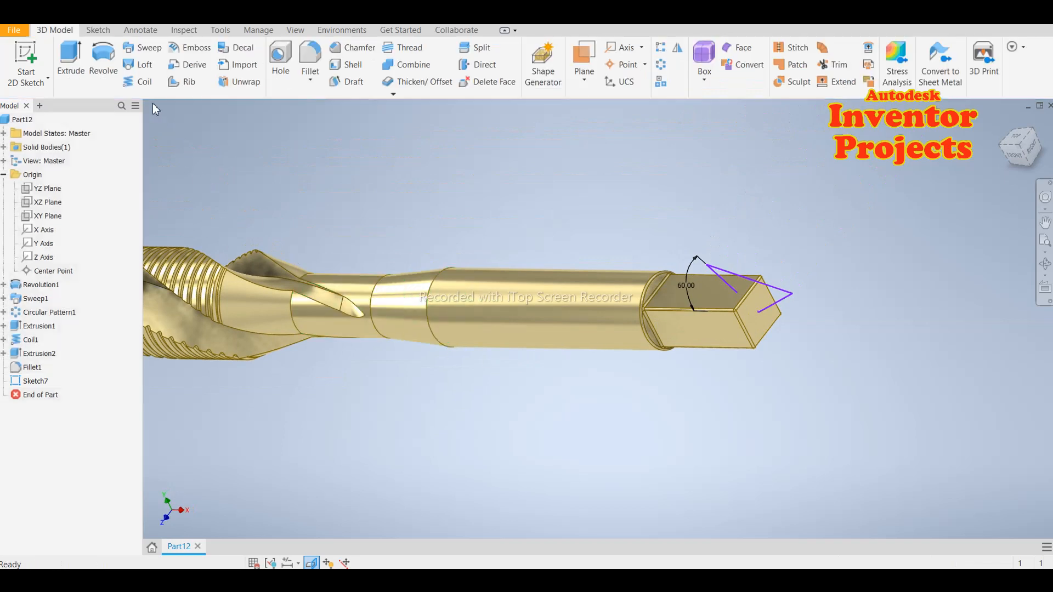
Cut the drive's end to a cone by revolving the triangle 360 degrees around the construction line.
{"action": "left_click", "coordinate": [103, 61]}
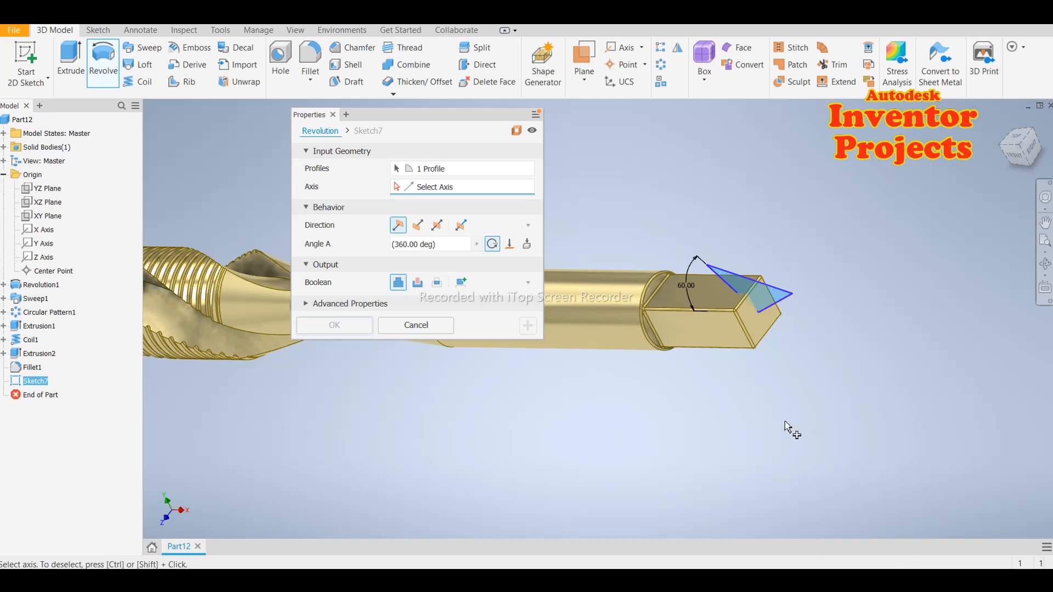
{"action": "left_click", "coordinate": [753, 317]}
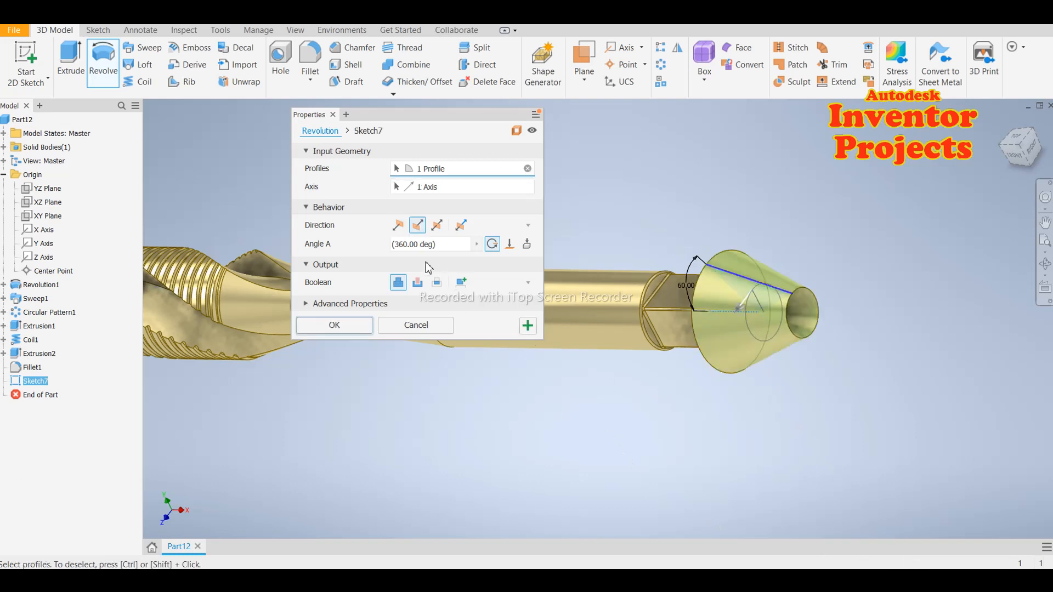
{"action": "left_click", "coordinate": [347, 330]}
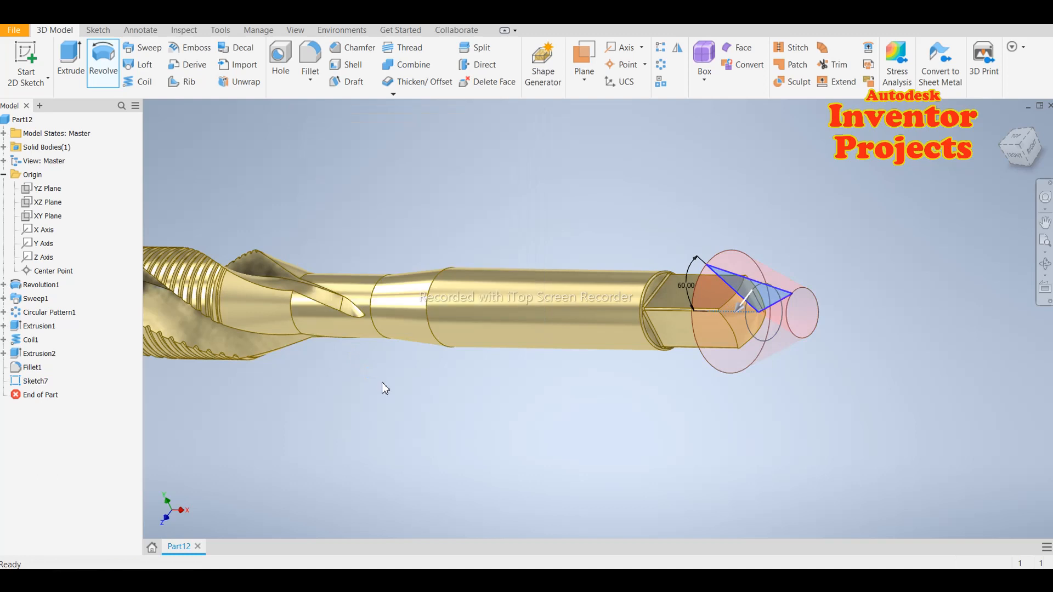
Start a sketch on the XY plane and slice the model along it to show the shank's section.
{"action": "scroll", "coordinate": [751, 337], "scroll_direction": "down", "scroll_amount": 3}
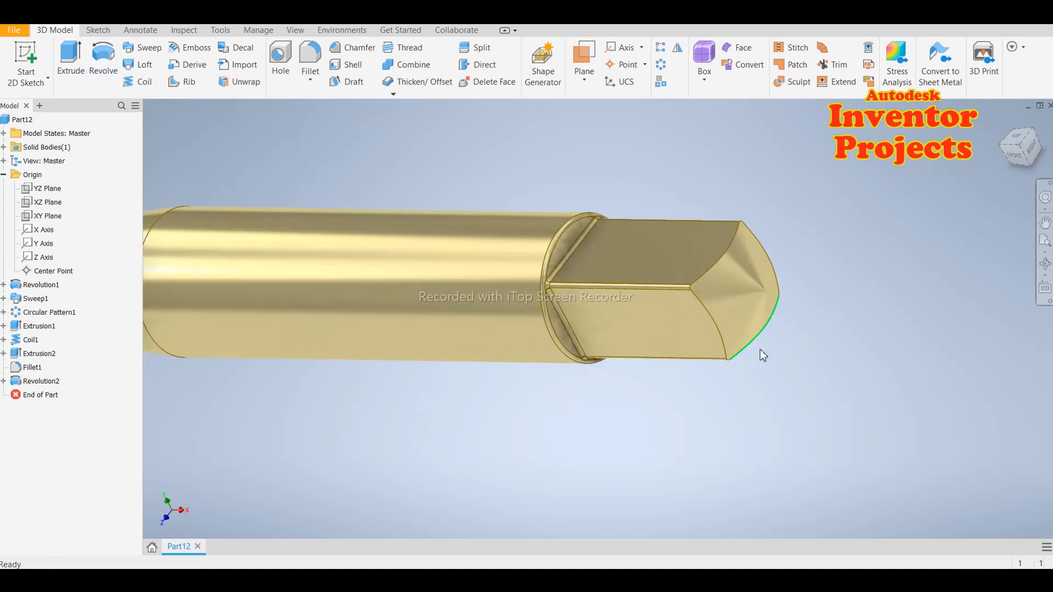
{"action": "scroll", "coordinate": [777, 364], "scroll_direction": "up", "scroll_amount": 3}
{"action": "middle_click_drag", "start_coordinate": [763, 388], "coordinate": [730, 383], "text": "shift"}
{"action": "scroll", "coordinate": [686, 390], "scroll_direction": "up", "scroll_amount": 4}
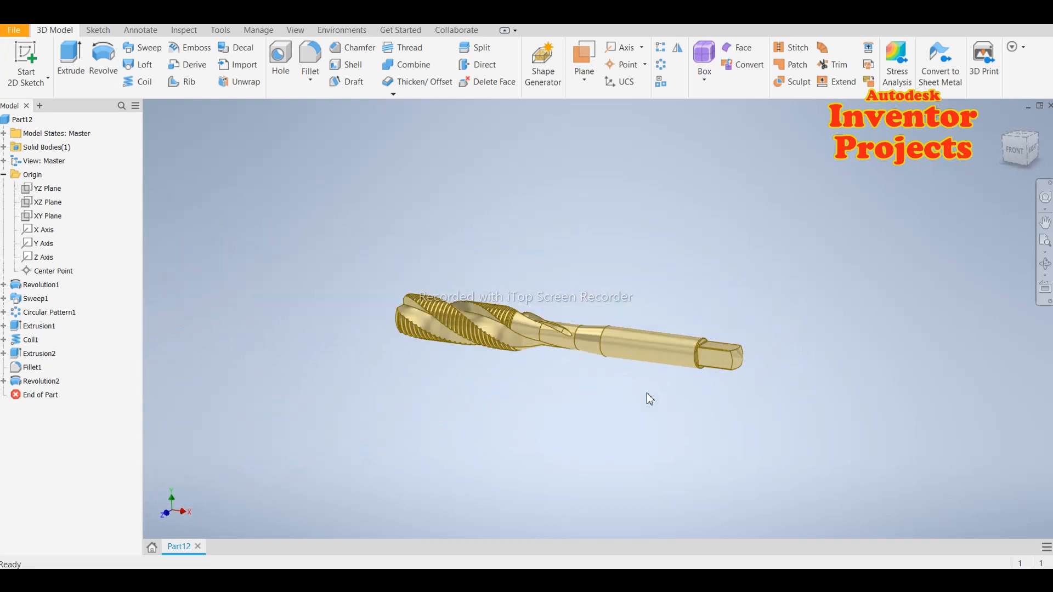
{"action": "scroll", "coordinate": [631, 398], "scroll_direction": "down", "scroll_amount": 3}
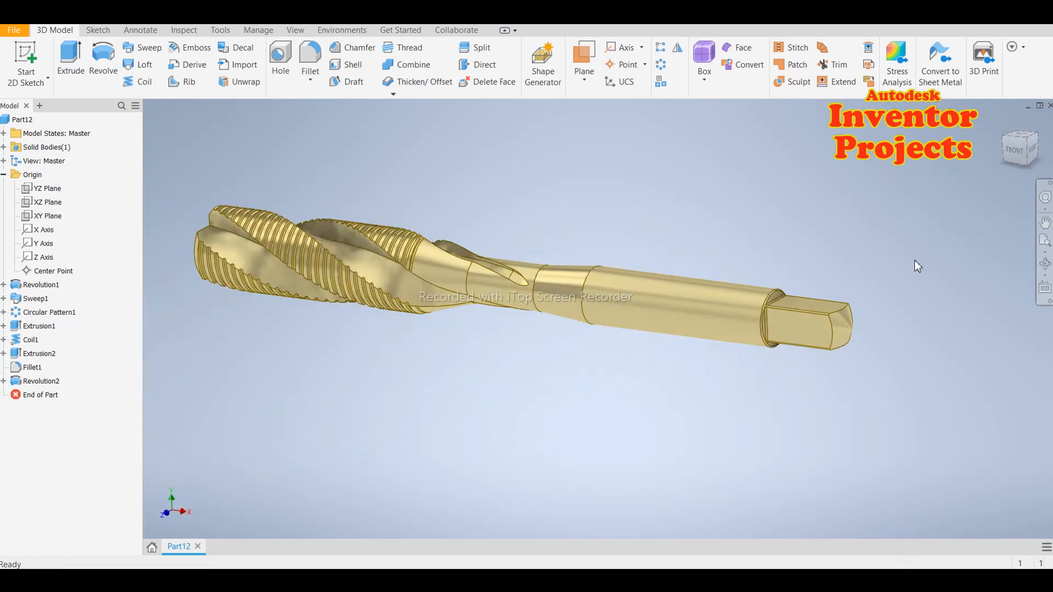
{"action": "left_click", "coordinate": [1006, 123]}
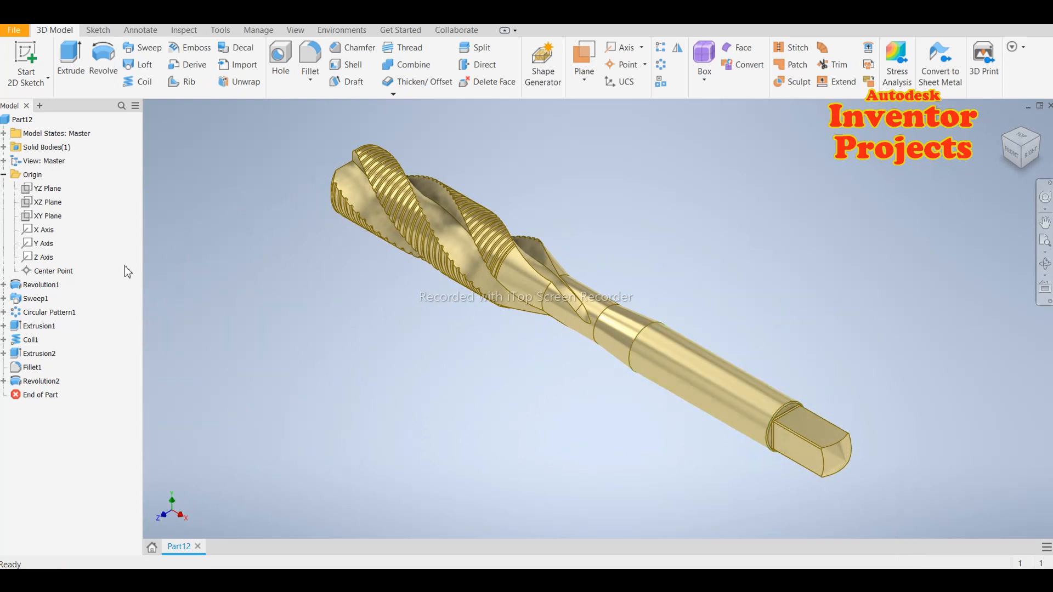
{"action": "left_click", "coordinate": [48, 216]}
{"action": "left_click", "coordinate": [612, 311]}
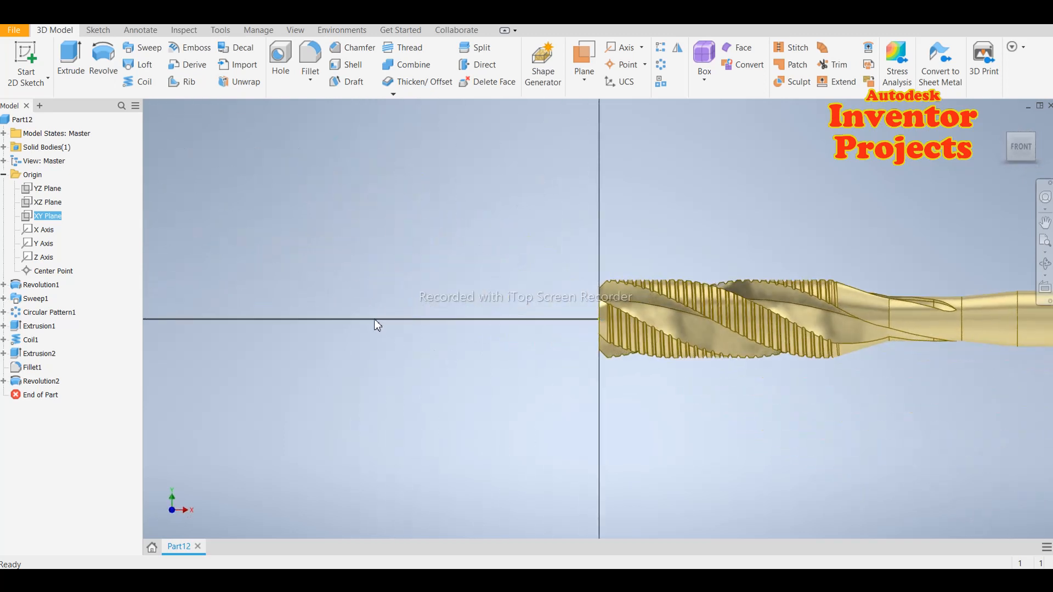
{"action": "scroll", "coordinate": [694, 314], "scroll_direction": "up", "scroll_amount": 3}
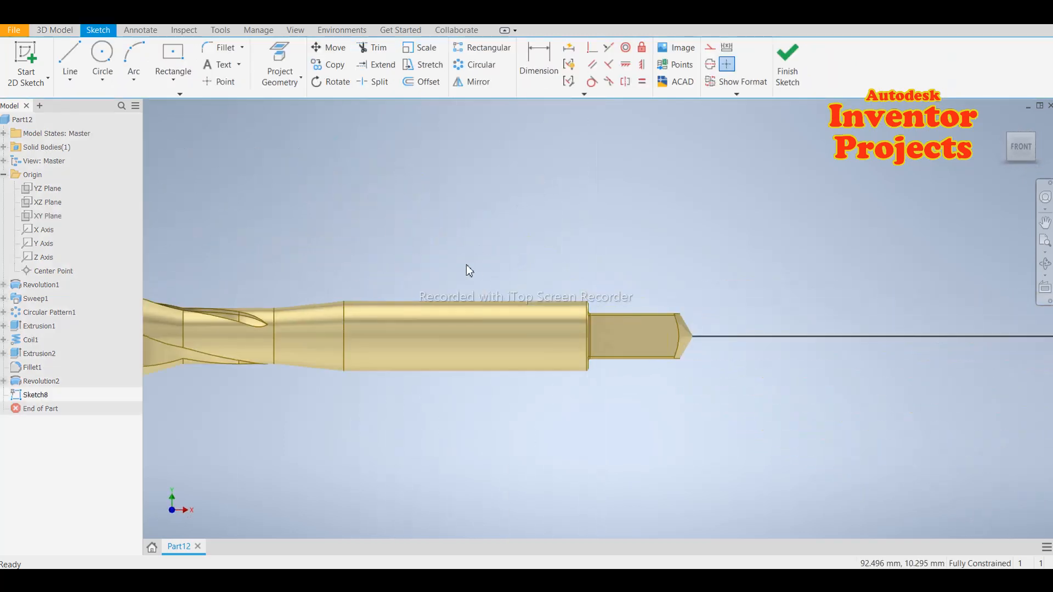
{"action": "middle_click_drag", "start_coordinate": [466, 264], "coordinate": [535, 278]}
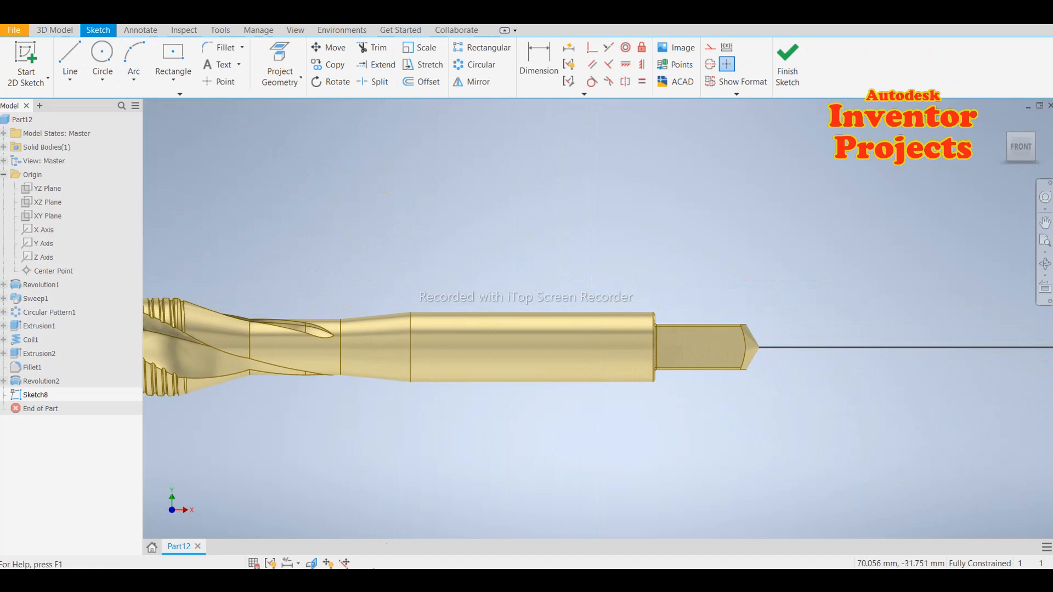
{"action": "left_click", "coordinate": [311, 563]}
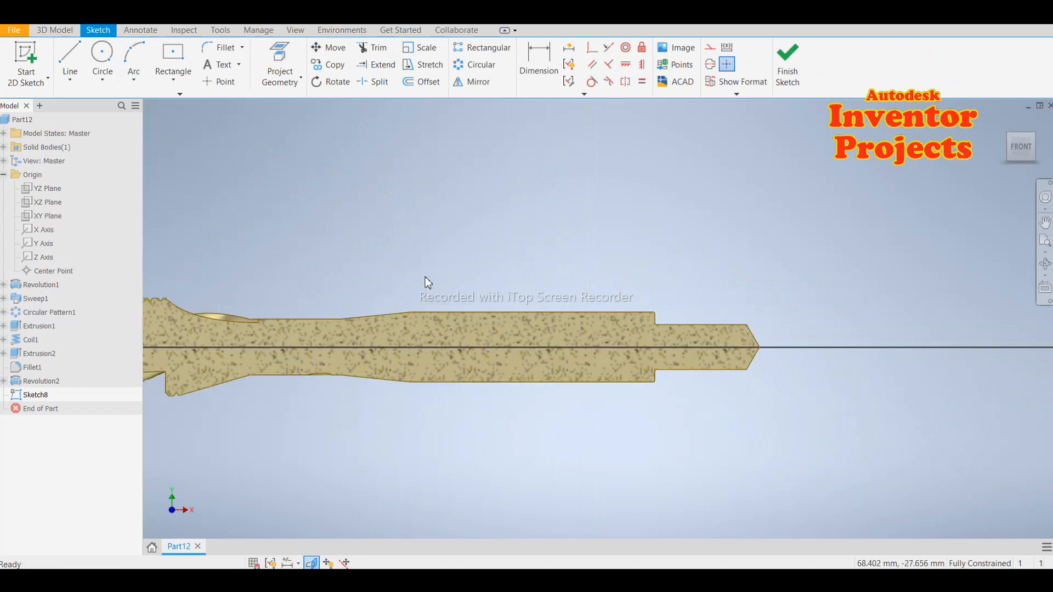
{"action": "scroll", "coordinate": [453, 270], "scroll_direction": "up", "scroll_amount": 3}
{"action": "scroll", "coordinate": [457, 271], "scroll_direction": "down", "scroll_amount": 2}
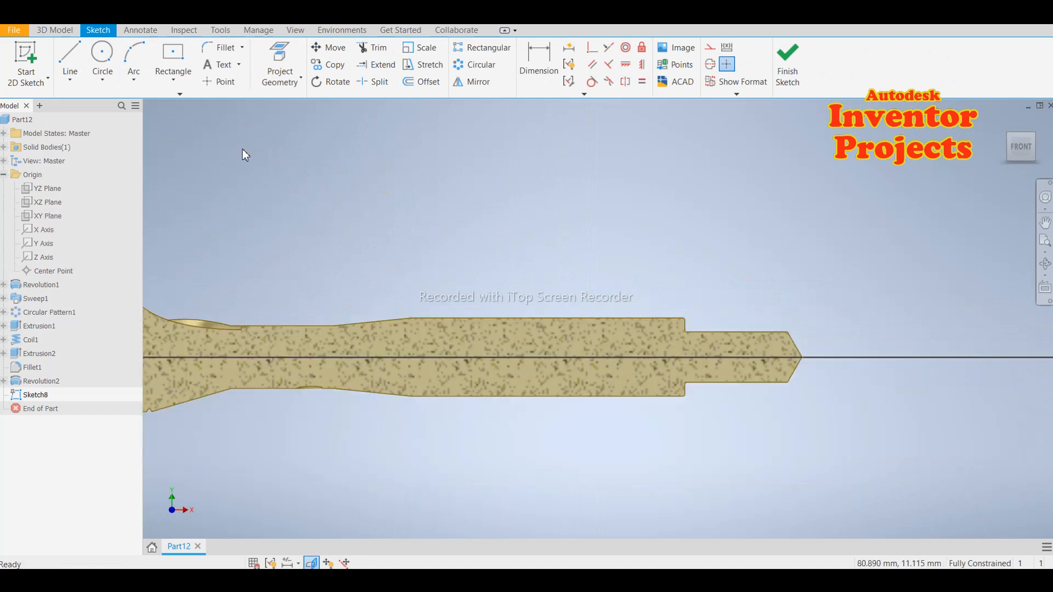
Add bold three-line sketch text on the shank reading "ME M14x1.5", "Autodesk Inventor Projects" and "Youtube Channel".
{"action": "left_click", "coordinate": [218, 65]}
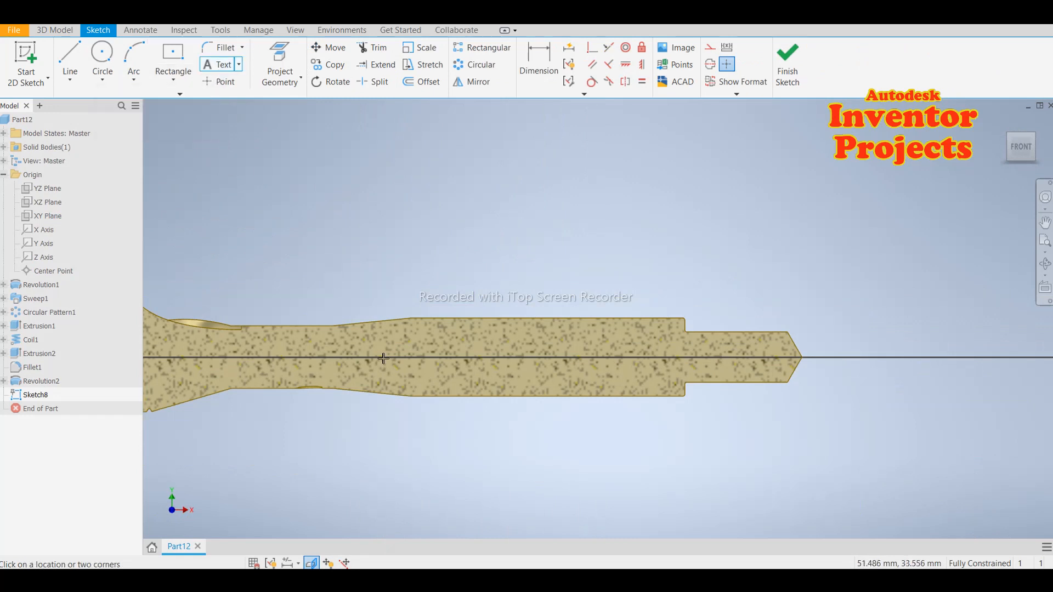
{"action": "left_click", "coordinate": [403, 390]}
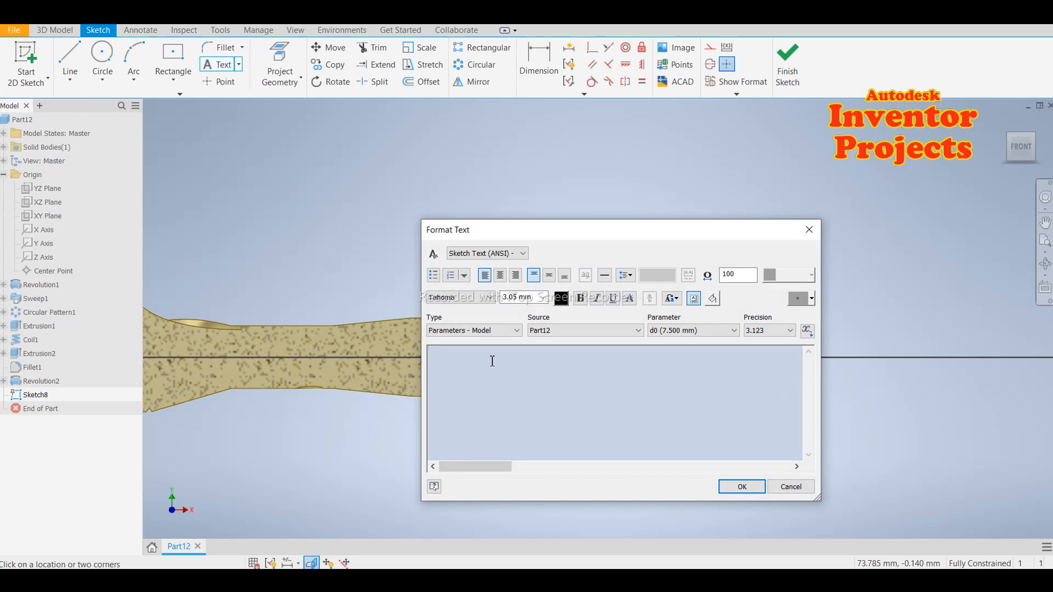
{"action": "type", "text": "ME M14x1.5 Autodesk Inventor Projects Youtube Channel"}
Format all three lines with centre and middle justification at 1.50 mm text height, and accept the text.
{"action": "left_click_drag", "start_coordinate": [478, 388], "coordinate": [429, 352]}
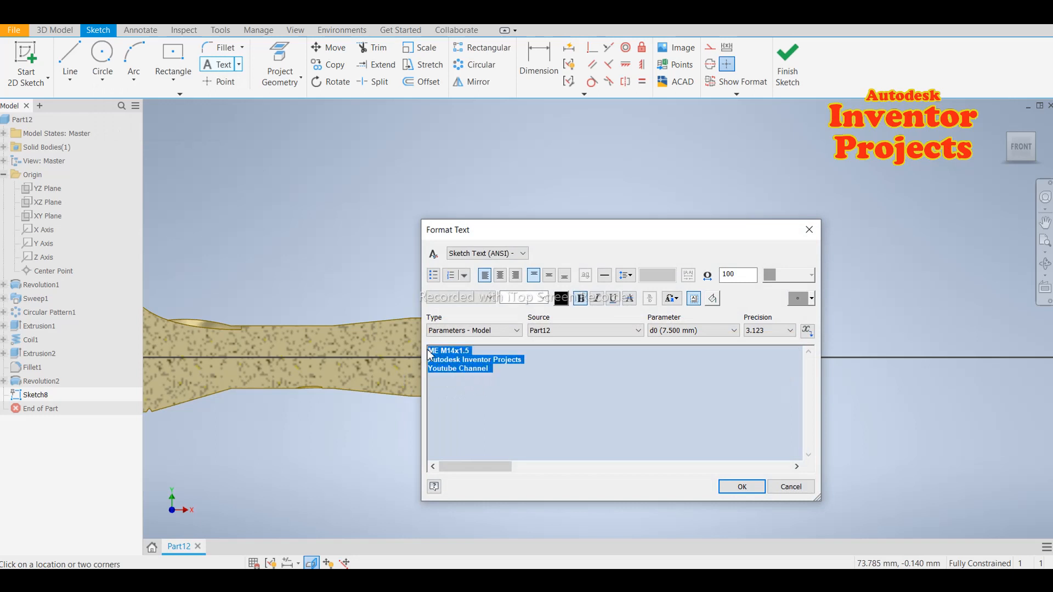
{"action": "left_click", "coordinate": [500, 275]}
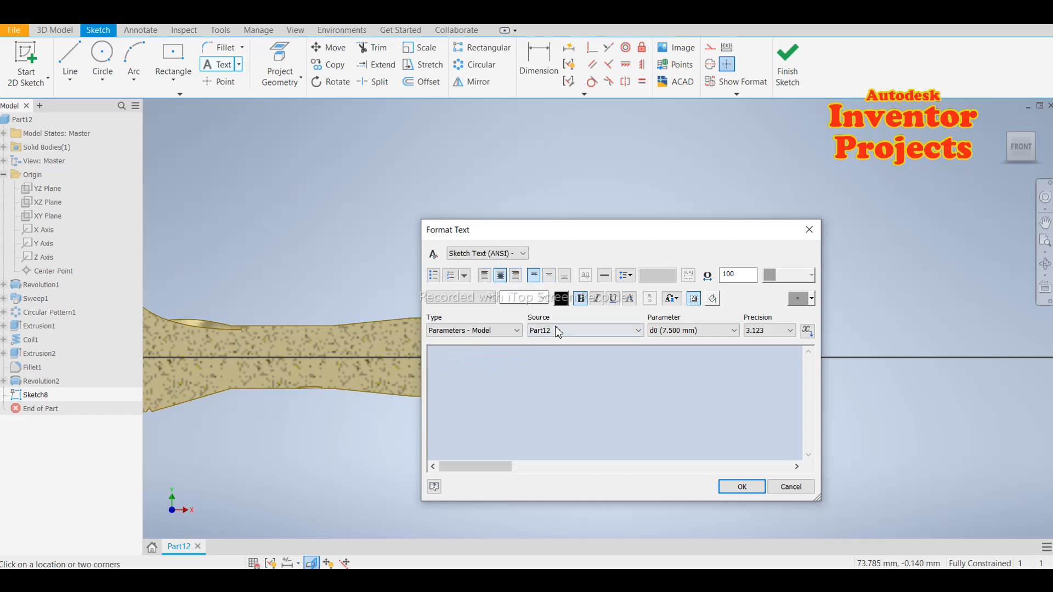
{"action": "left_click", "coordinate": [553, 278]}
{"action": "left_click", "coordinate": [526, 296]}
{"action": "left_click", "coordinate": [589, 403]}
{"action": "left_click_drag", "start_coordinate": [575, 468], "coordinate": [620, 465]}
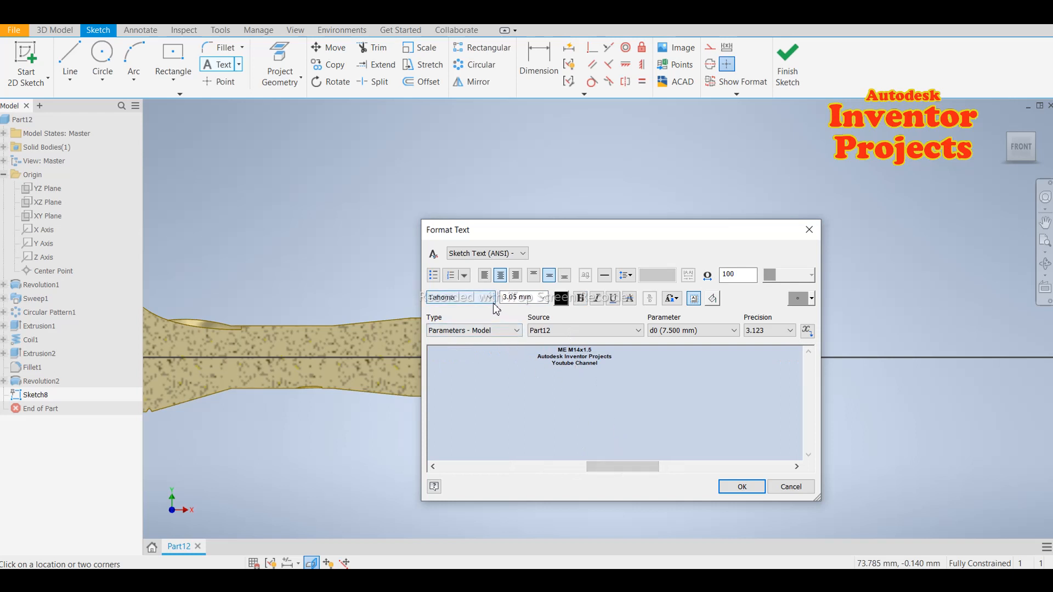
{"action": "key", "text": "BackSpace"}
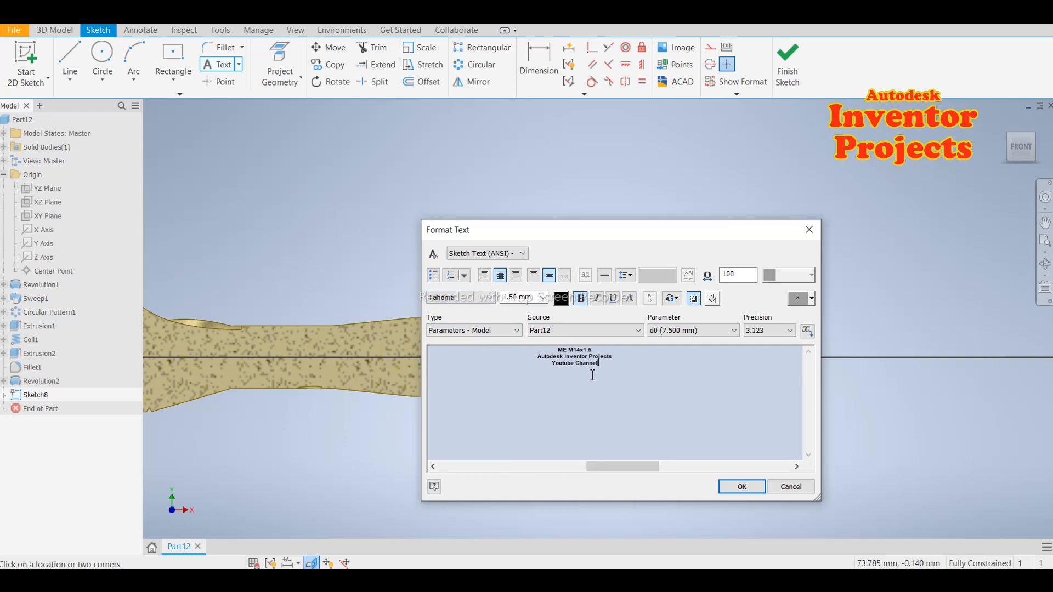
{"action": "left_click", "coordinate": [742, 487]}
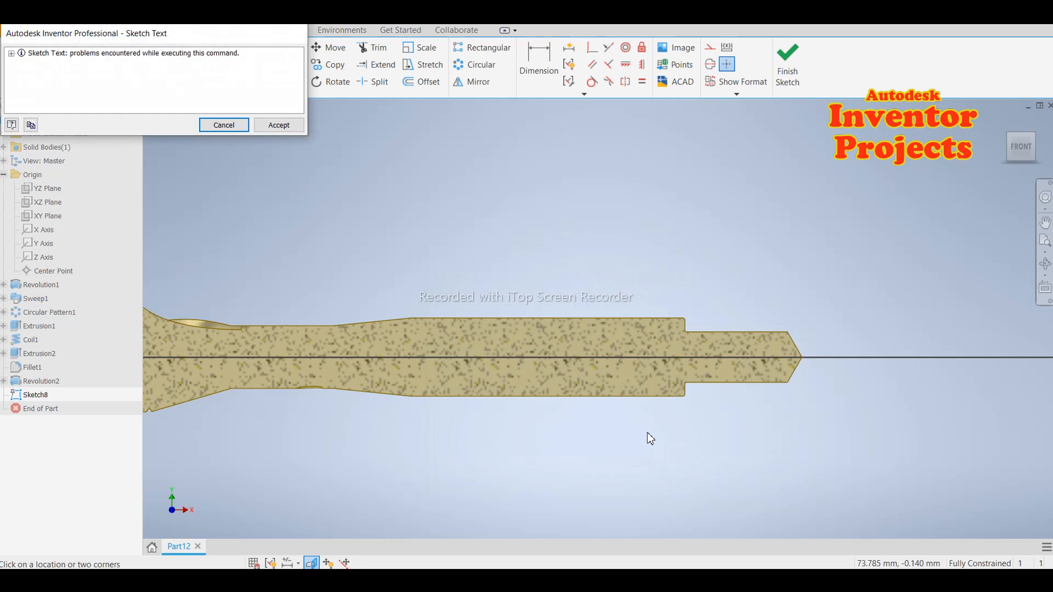
{"action": "left_click", "coordinate": [259, 125]}
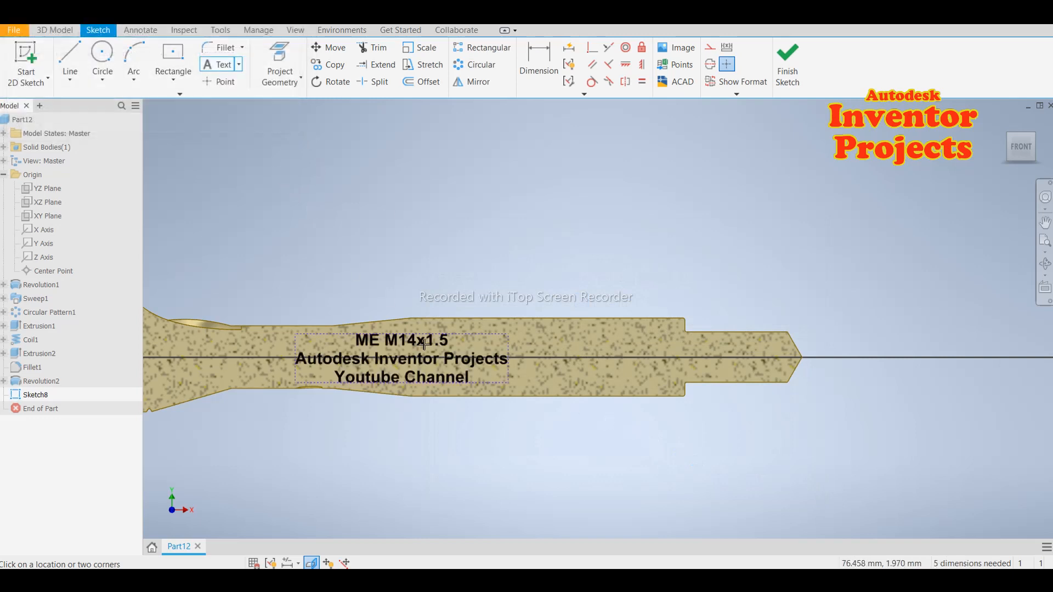
Move the text block along the axis onto the cylindrical shank beside the square drive and finish the sketch.
{"action": "left_click_drag", "start_coordinate": [400, 345], "coordinate": [546, 342]}
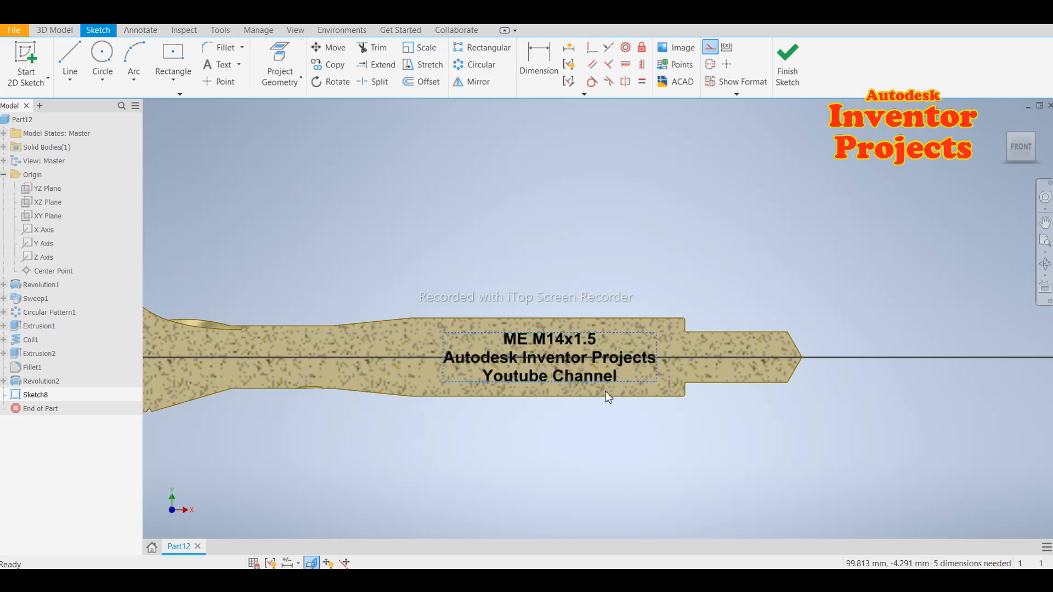
{"action": "left_click", "coordinate": [487, 388]}
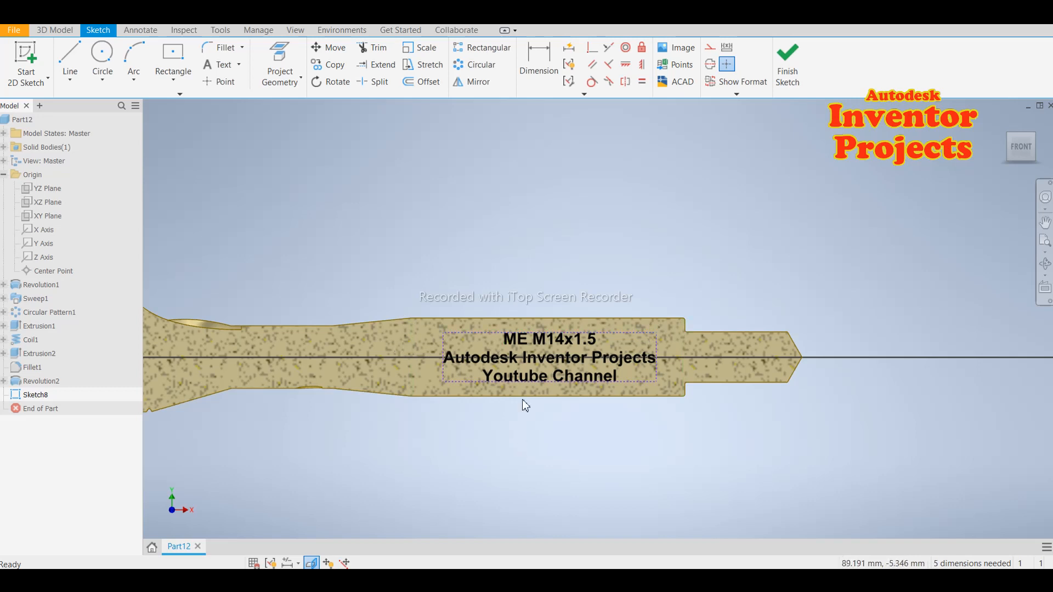
{"action": "left_click", "coordinate": [788, 61]}
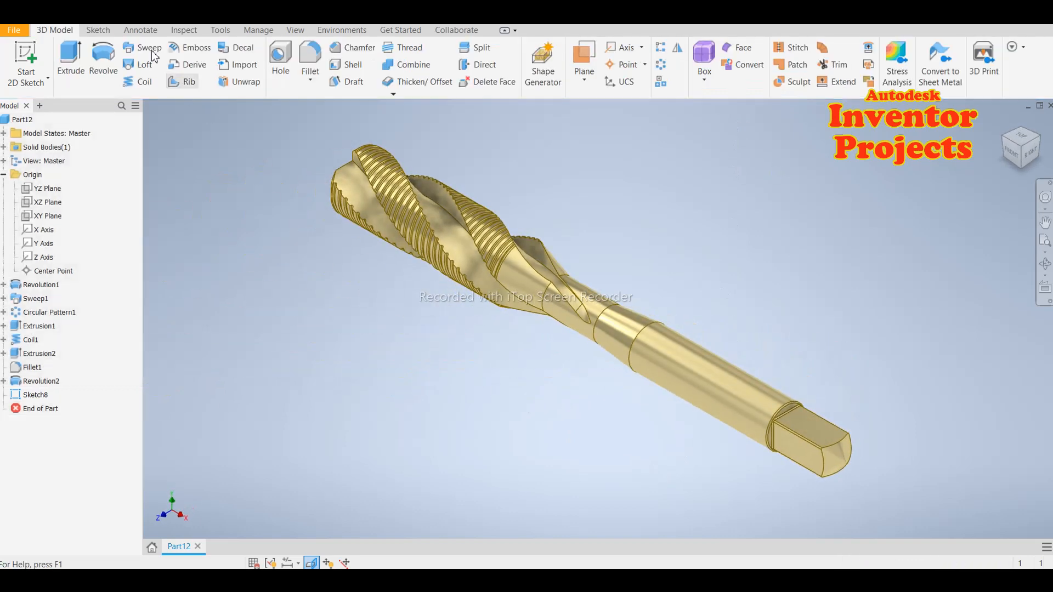
Engrave the text into the shank with Emboss, using the engrave-from-face option and a depth of 0.2 mm.
{"action": "left_click", "coordinate": [191, 49]}
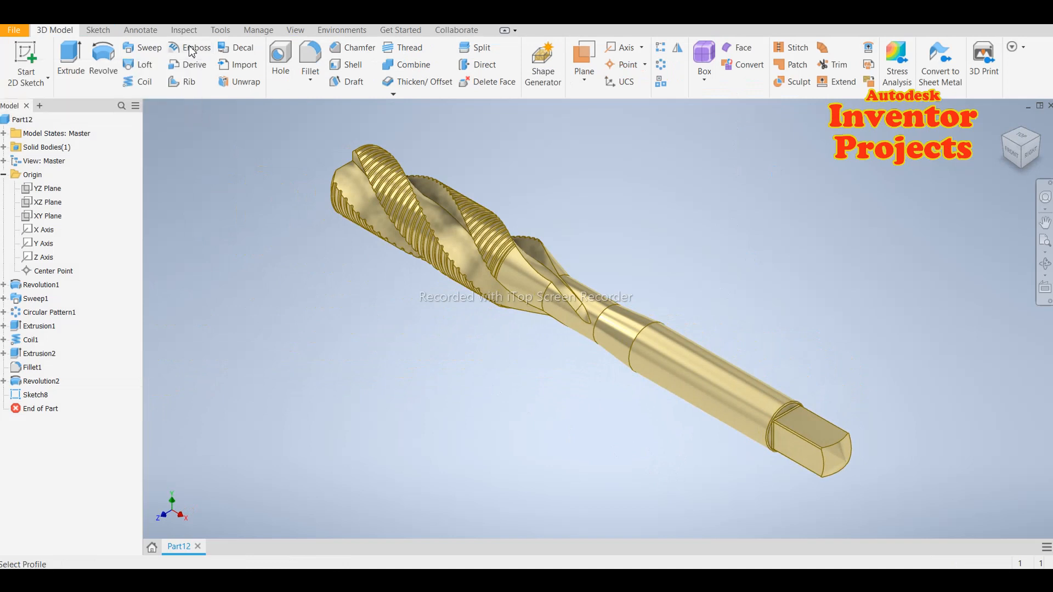
{"action": "left_click_drag", "start_coordinate": [216, 120], "coordinate": [225, 213]}
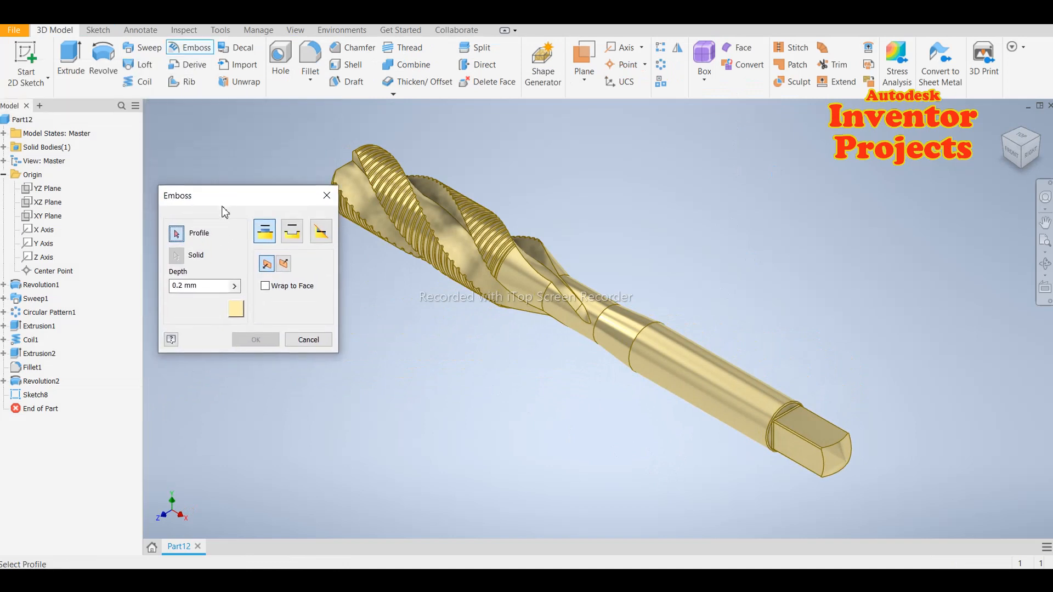
{"action": "left_click", "coordinate": [717, 391]}
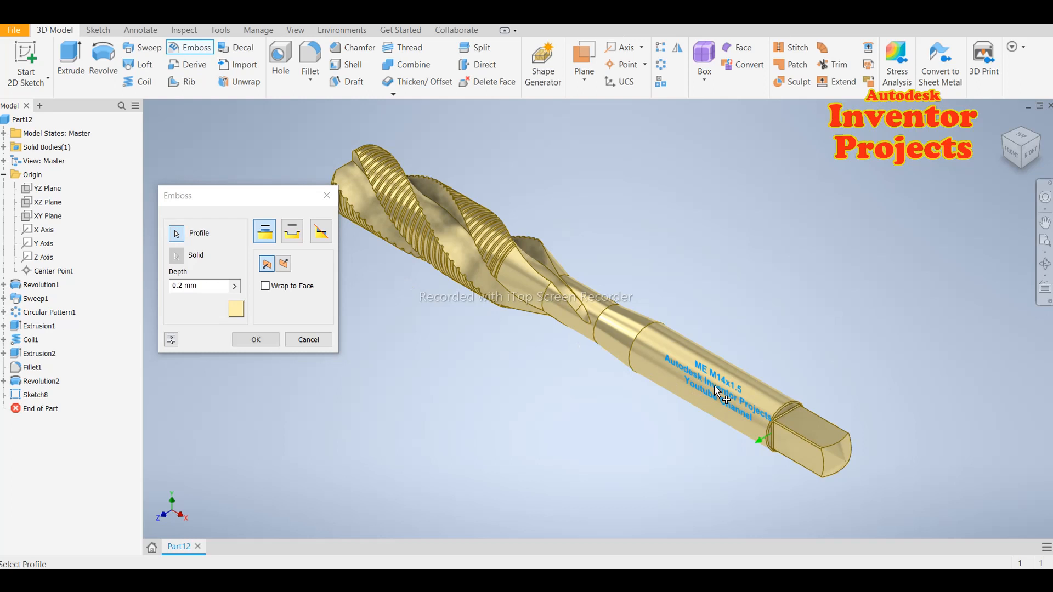
{"action": "left_click", "coordinate": [292, 232]}
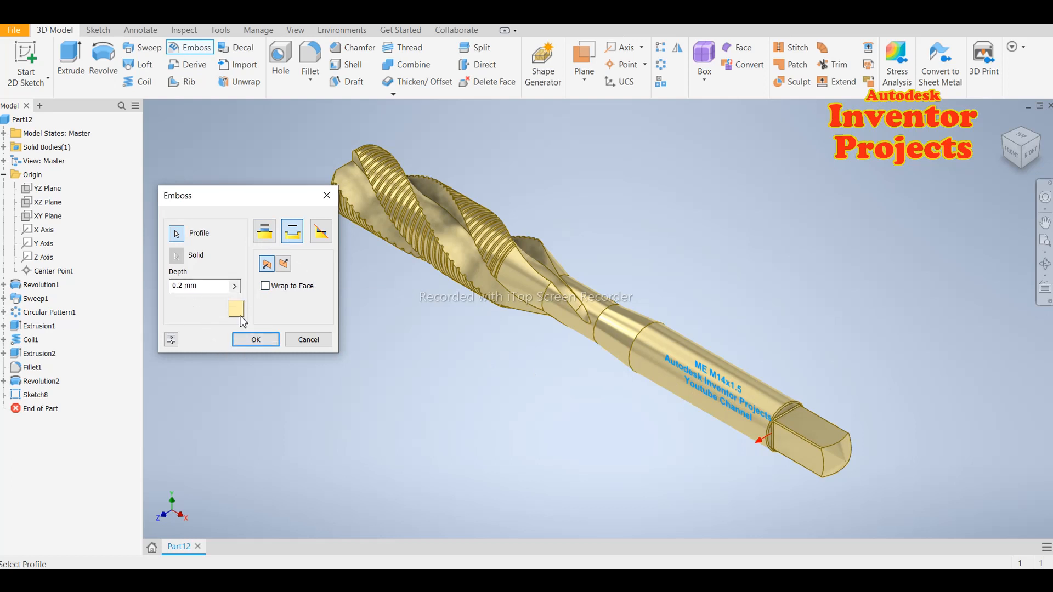
{"action": "left_click", "coordinate": [255, 340]}
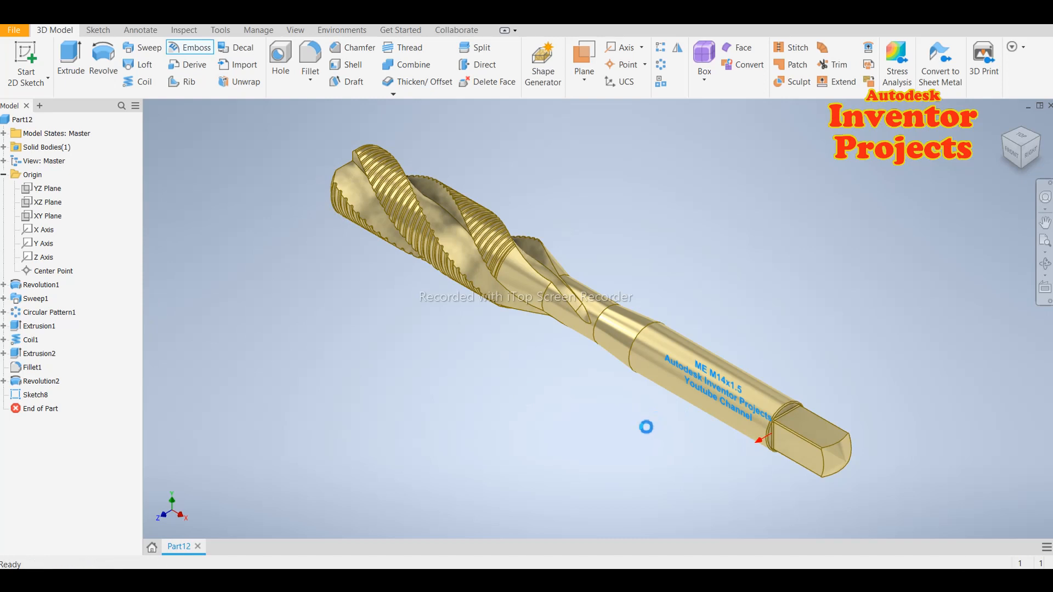
Examine the engraved lettering on the shank up close and the whole tap from several directions.
{"action": "middle_click_drag", "start_coordinate": [699, 438], "coordinate": [573, 426], "text": "shift"}
{"action": "scroll", "coordinate": [573, 426], "scroll_direction": "up", "scroll_amount": 3}
{"action": "middle_click_drag", "start_coordinate": [671, 389], "coordinate": [695, 367], "text": "shift"}
{"action": "scroll", "coordinate": [680, 305], "scroll_direction": "up", "scroll_amount": 5}
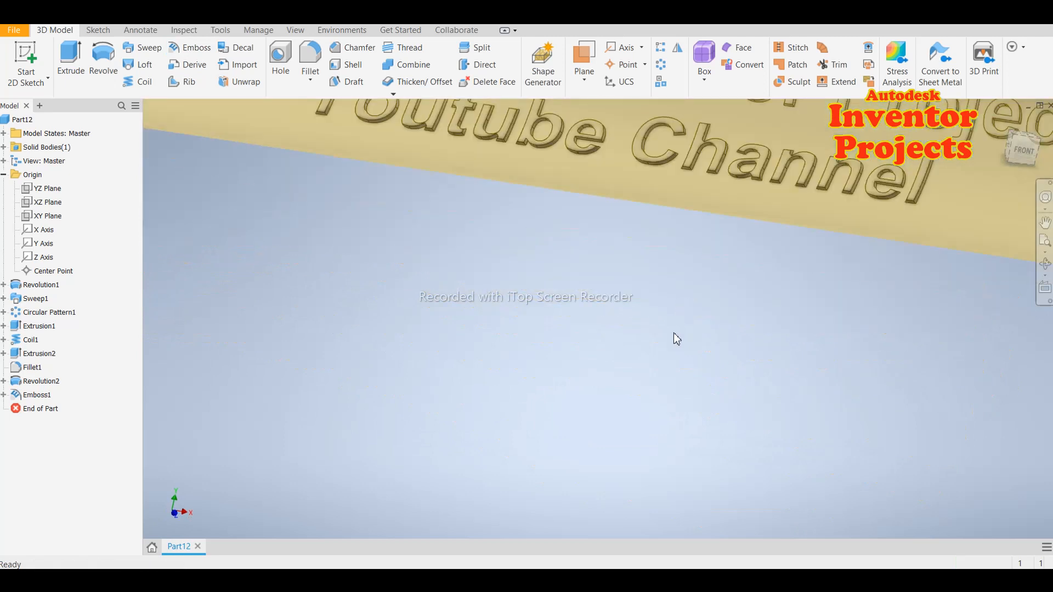
{"action": "scroll", "coordinate": [674, 334], "scroll_direction": "down", "scroll_amount": 4}
{"action": "left_click", "coordinate": [1023, 151]}
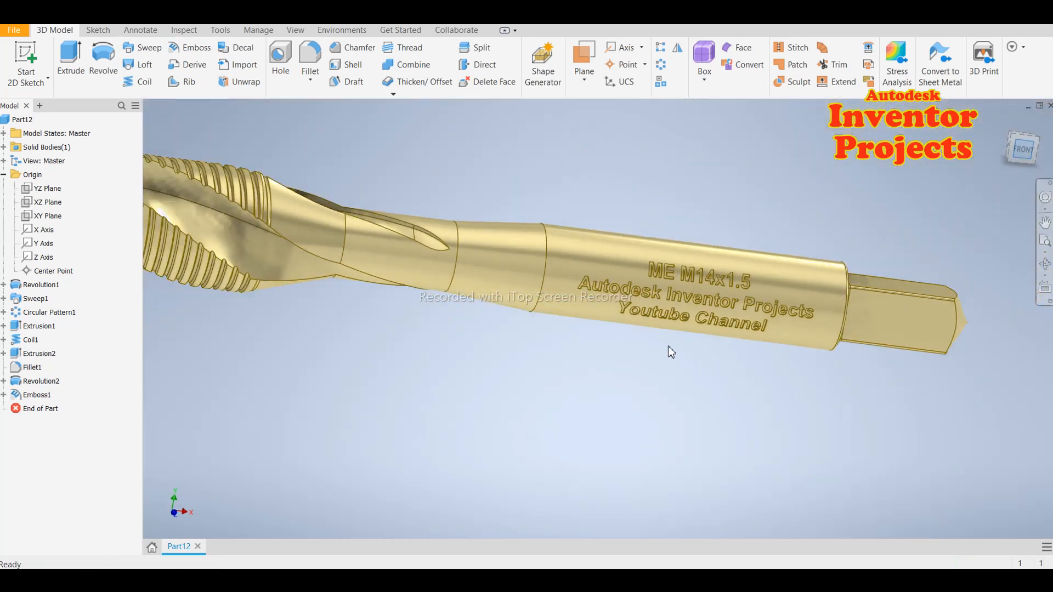
{"action": "scroll", "coordinate": [735, 334], "scroll_direction": "up", "scroll_amount": 5}
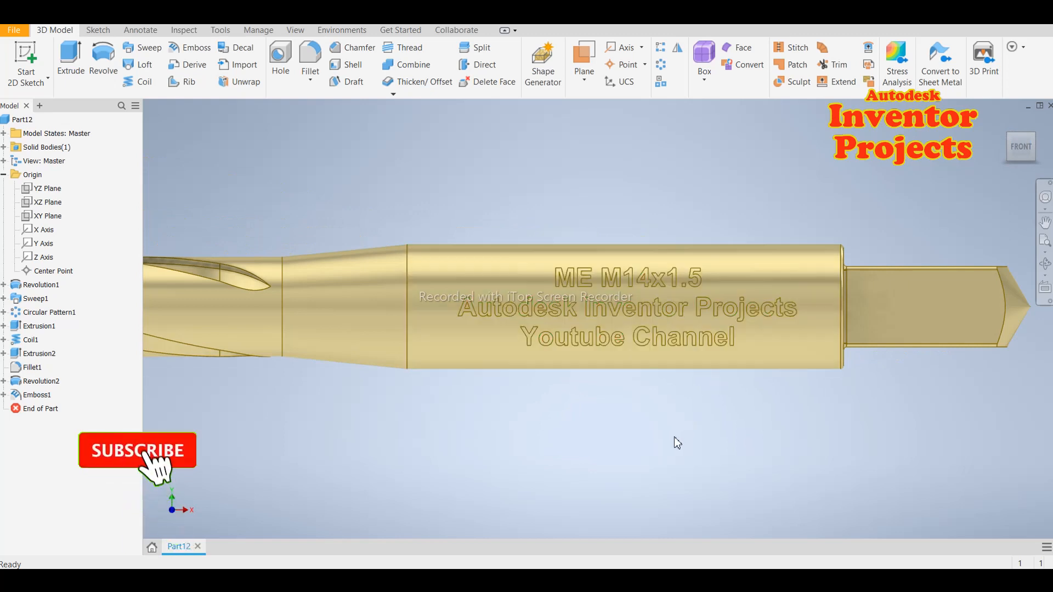
{"action": "scroll", "coordinate": [673, 436], "scroll_direction": "down", "scroll_amount": 5}
{"action": "mouse_move", "coordinate": [670, 442]}
{"action": "middle_mouse_down", "text": "shift"}
{"action": "mouse_move", "coordinate": [673, 342]}
{"action": "mouse_move", "coordinate": [630, 412]}
{"action": "mouse_move", "coordinate": [699, 405]}
{"action": "mouse_move", "coordinate": [745, 416]}
{"action": "mouse_move", "coordinate": [647, 425]}
{"action": "mouse_move", "coordinate": [634, 447]}
{"action": "mouse_move", "coordinate": [681, 450]}
{"action": "mouse_move", "coordinate": [682, 459]}
{"action": "mouse_move", "coordinate": [638, 437]}
{"action": "mouse_move", "coordinate": [669, 441]}
{"action": "middle_mouse_up", "text": "shift"}
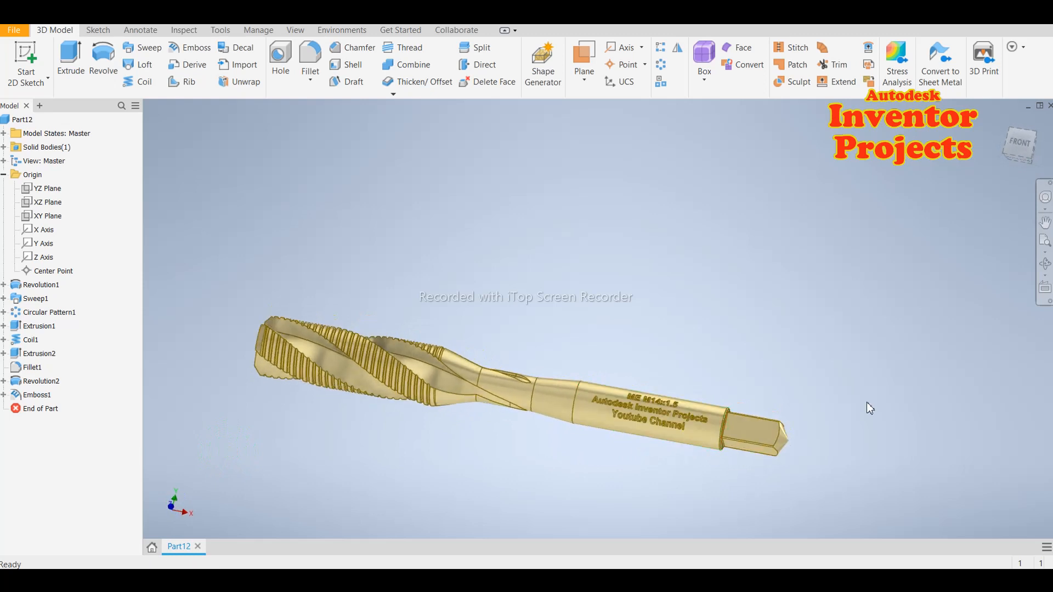
{"action": "left_click", "coordinate": [1004, 123]}
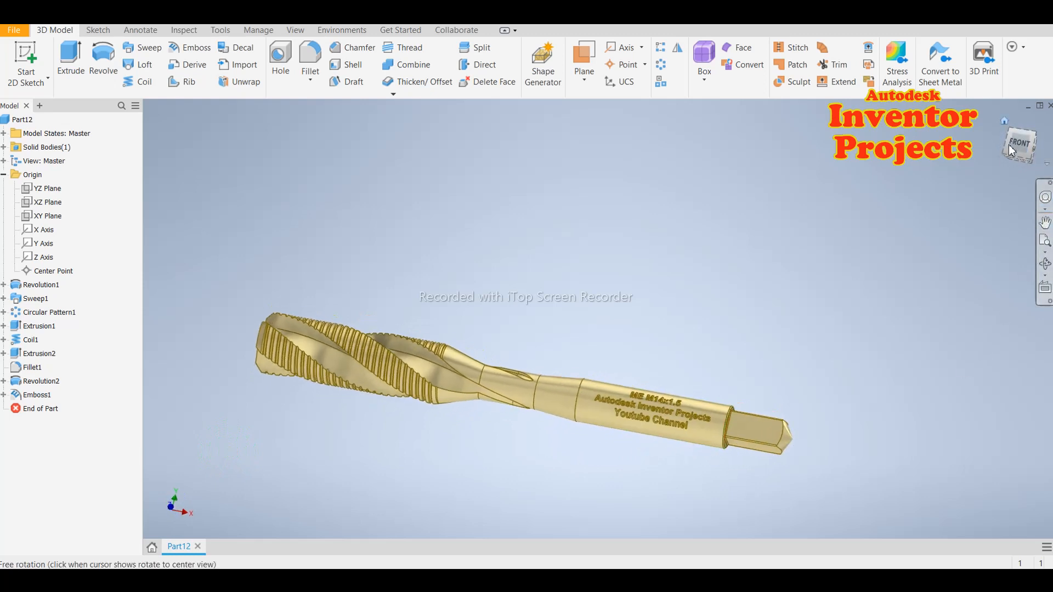